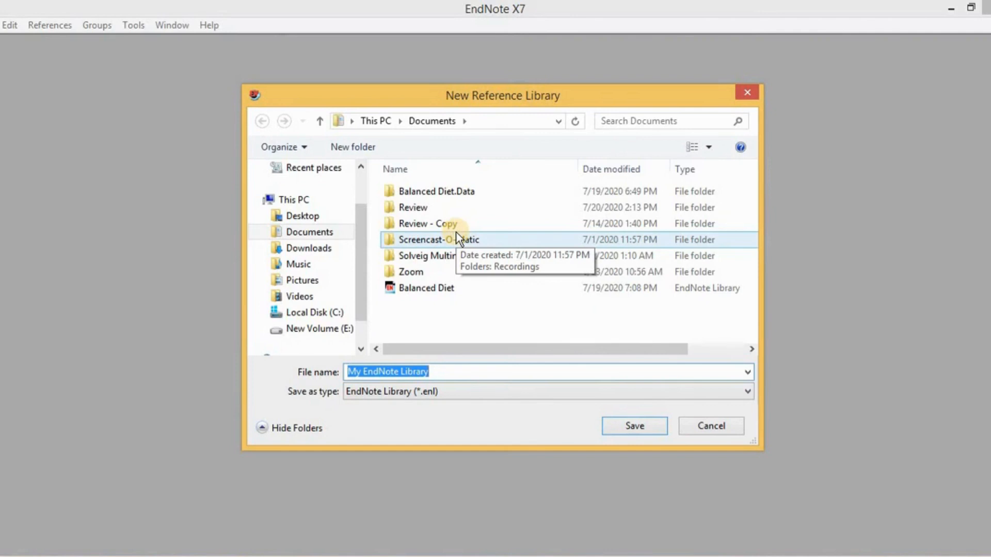
# - Save the new reference library as DASH in the Documents folder and maximize its window
pyautogui.write('D')
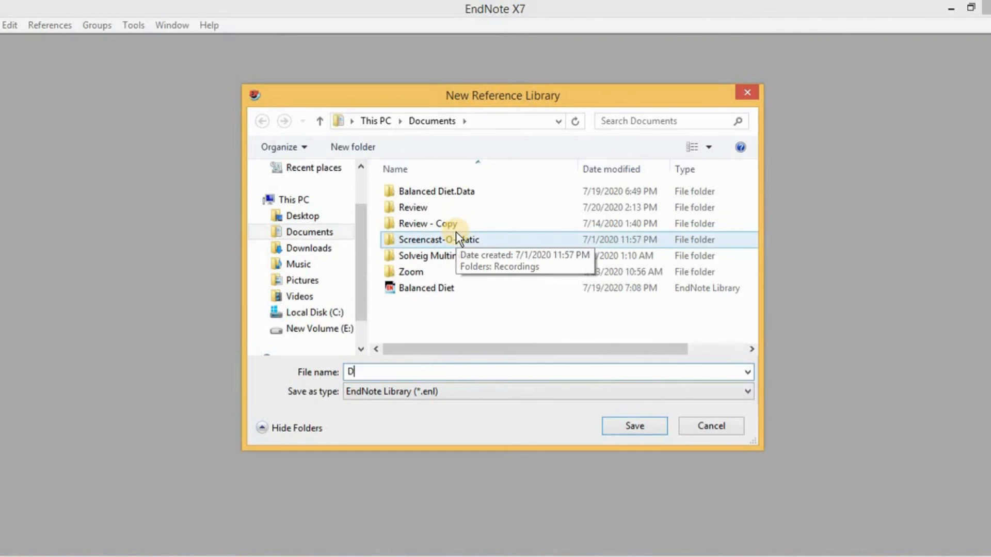
pyautogui.write('ASH')
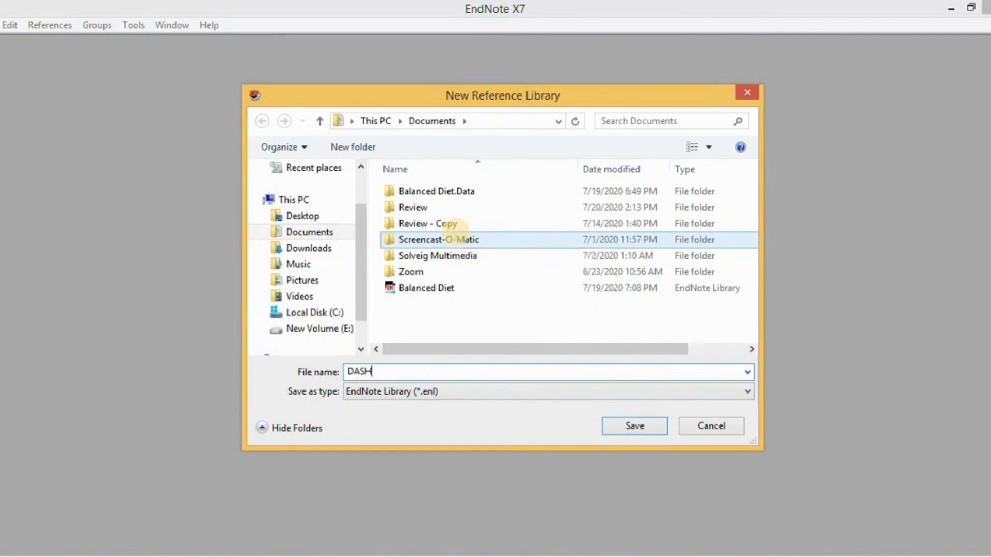
pyautogui.press('Return')
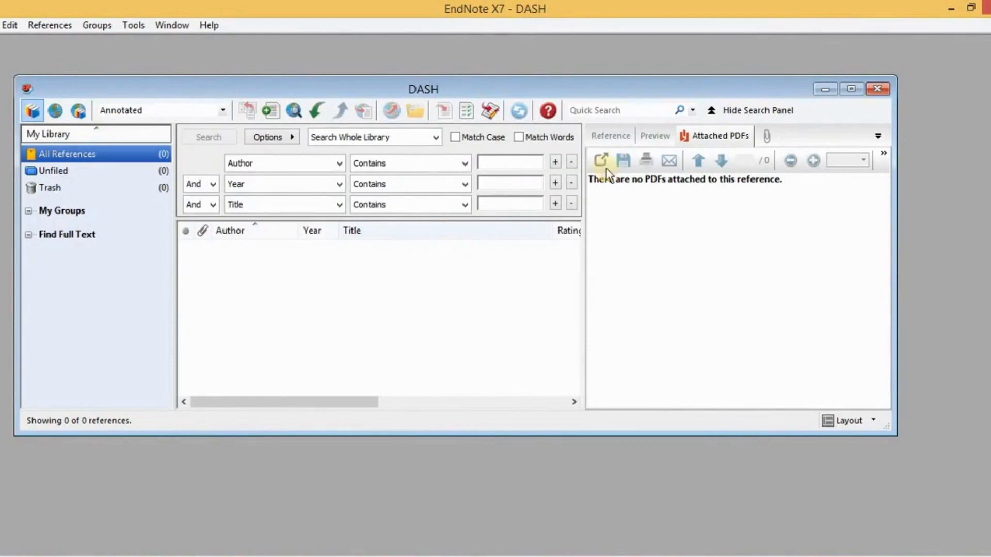
pyautogui.click(849, 91)
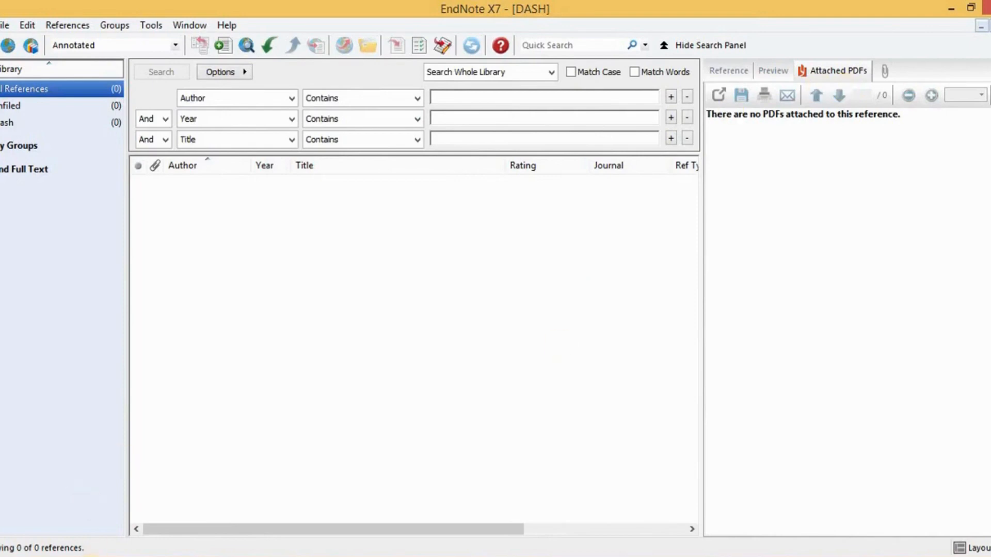
# - Switch to File Explorer and create a new folder named DASH in Documents
pyautogui.hotkey('alt', 'Tab')
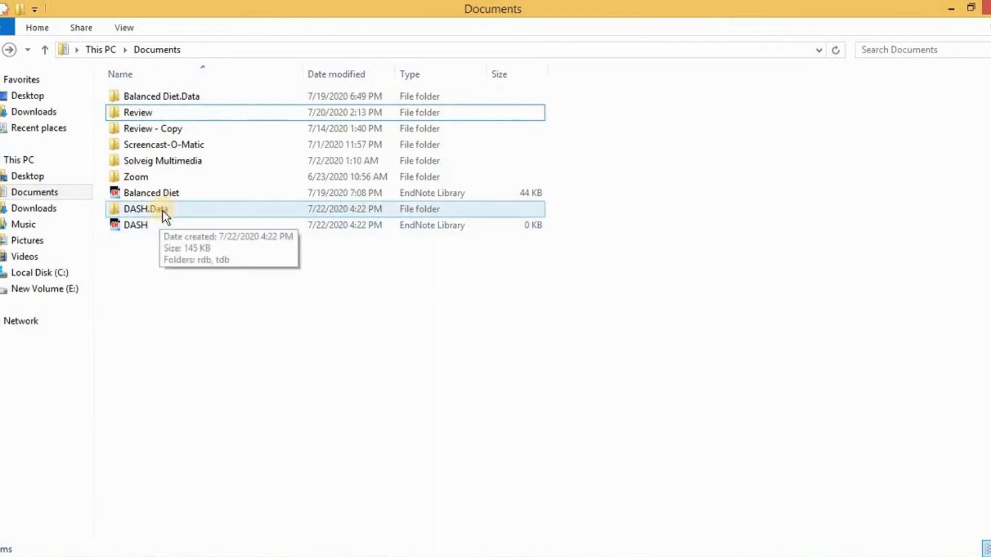
pyautogui.click(20, 9)
pyautogui.write('DASH')
pyautogui.press('Return')
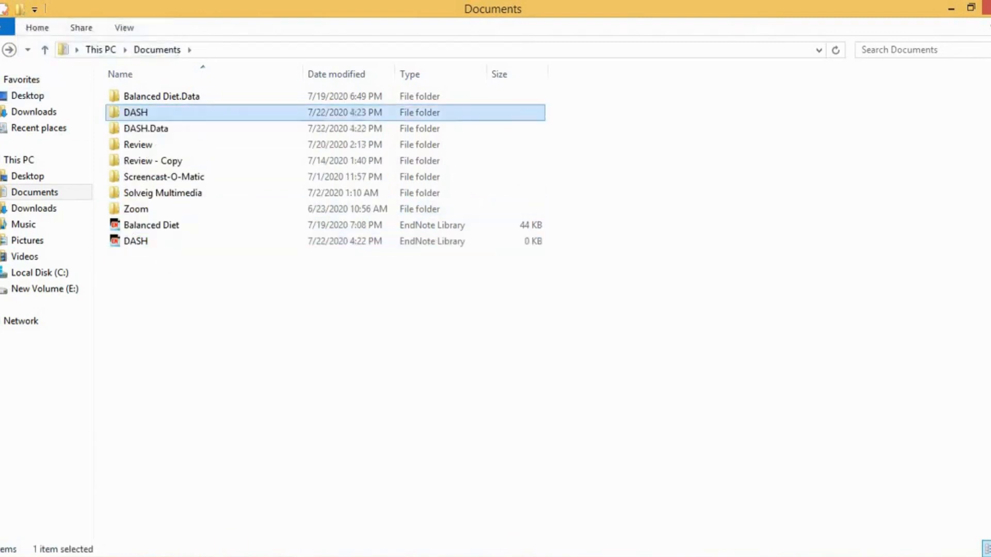
# - Switch back to EndNote, enter Online Search Mode and choose PubMed (NLM) as the database
pyautogui.hotkey('alt', 'Tab')
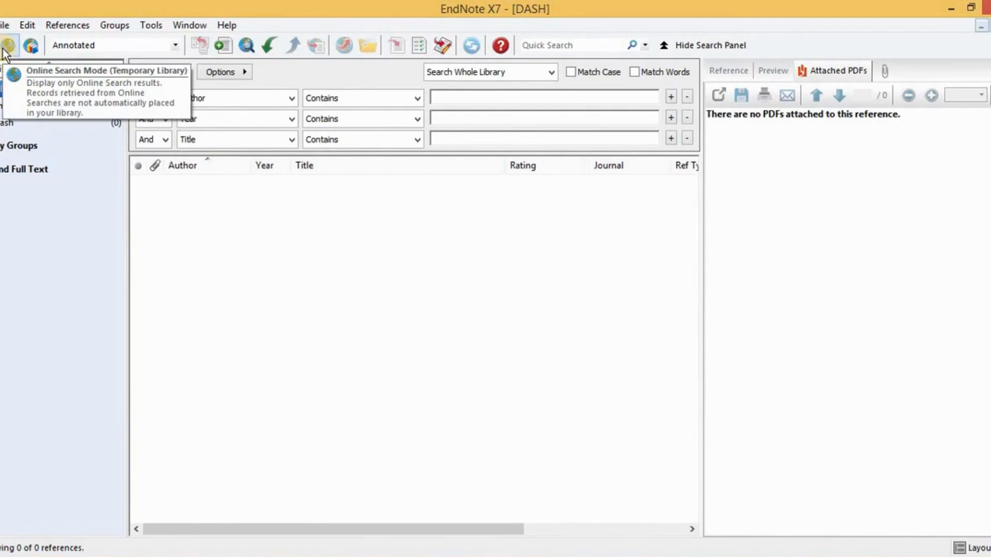
pyautogui.click(31, 47)
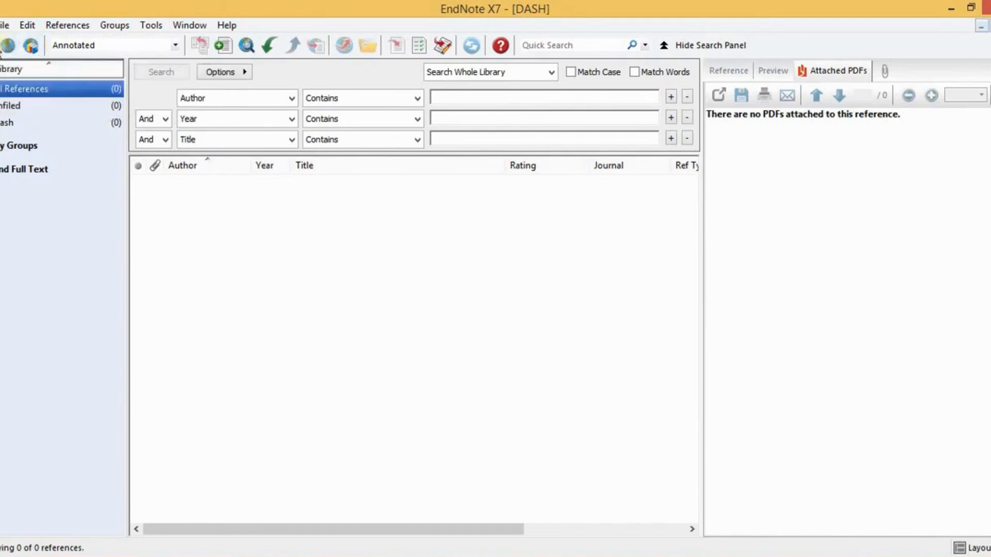
pyautogui.click(9, 46)
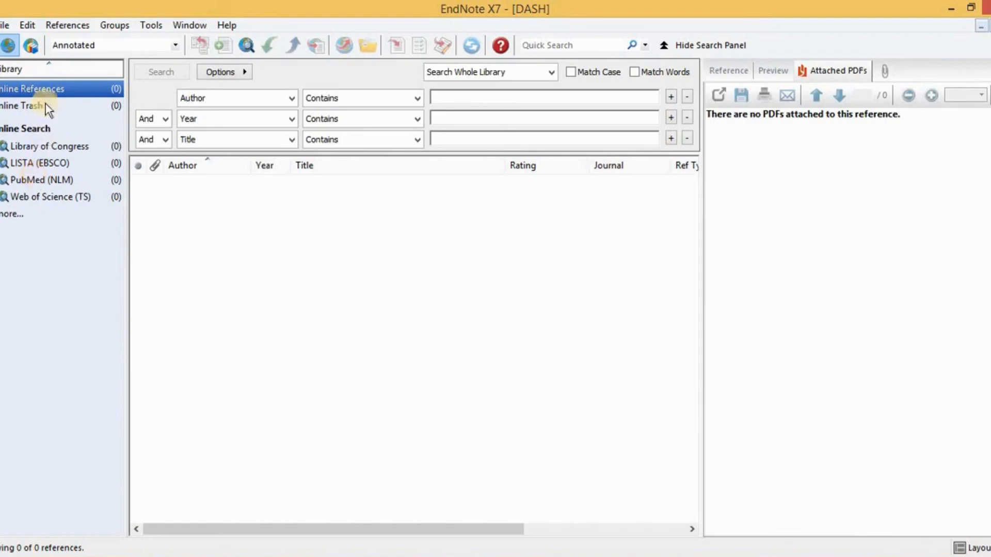
pyautogui.click(29, 178)
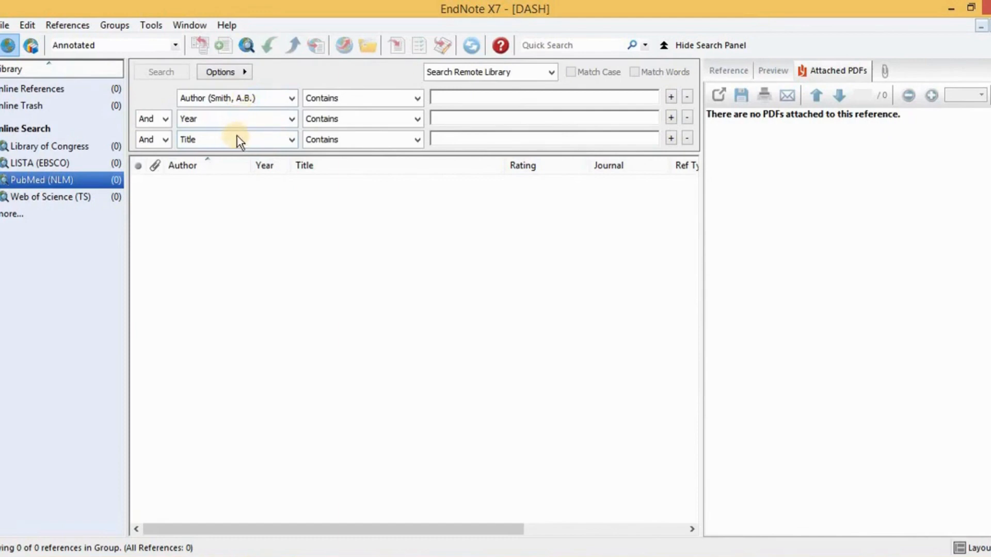
# - Search PubMed for records whose title contains DASH, and dismiss the retrieval without downloading any records
pyautogui.click(293, 98)
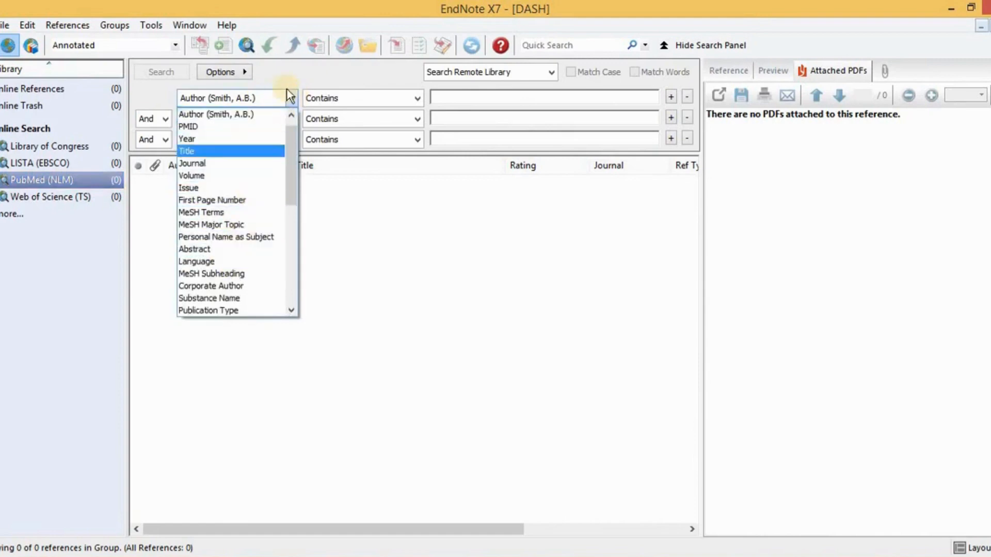
pyautogui.click(330, 183)
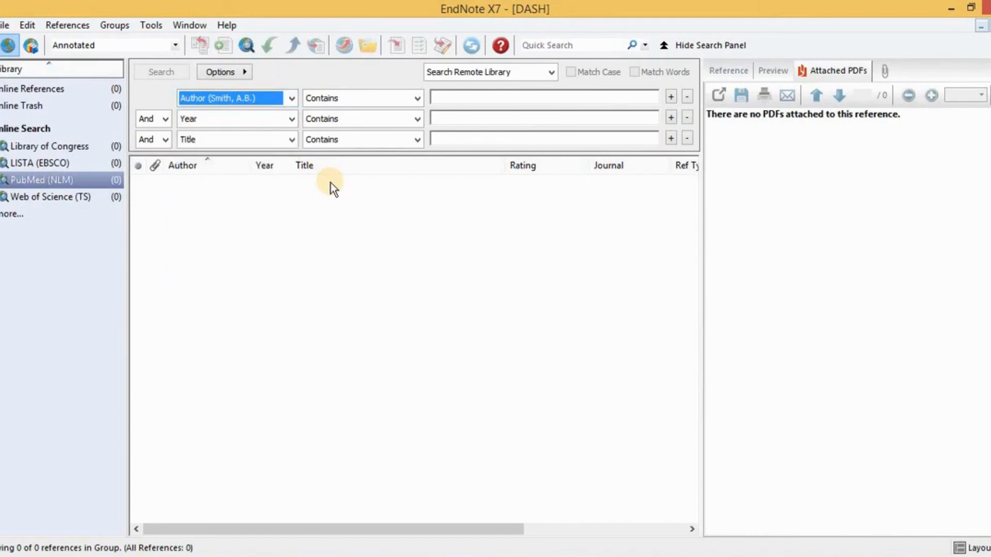
pyautogui.click(465, 142)
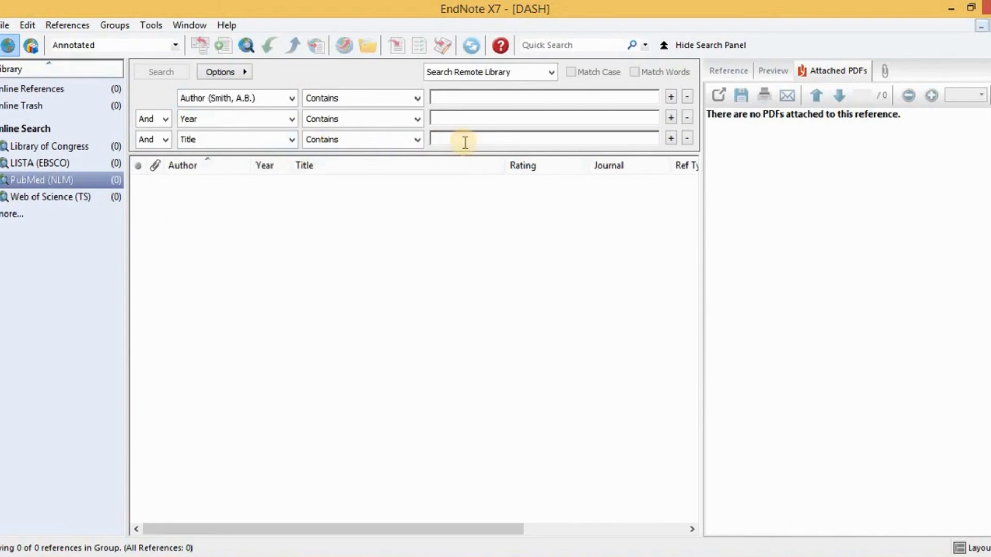
pyautogui.write('DA')
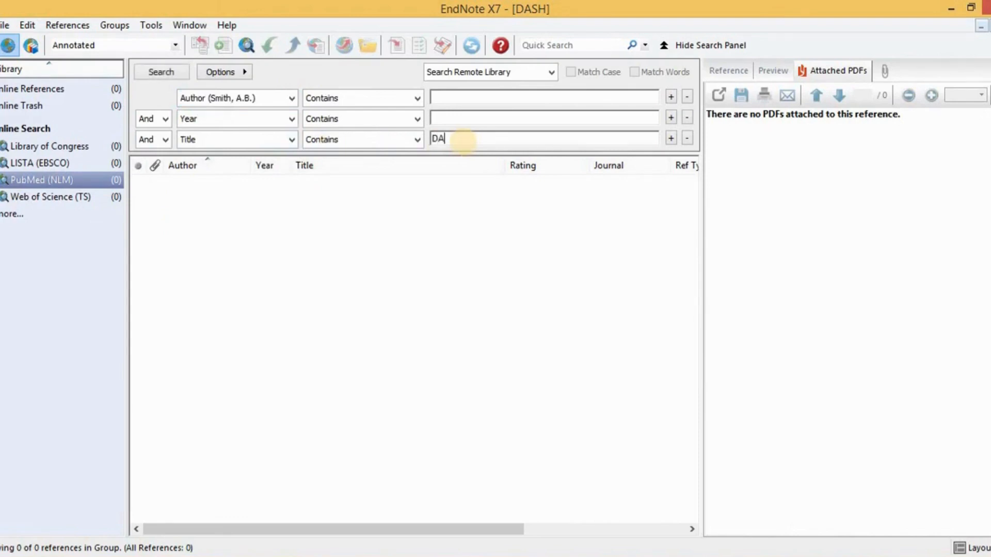
pyautogui.write('SH')
pyautogui.press('Return')
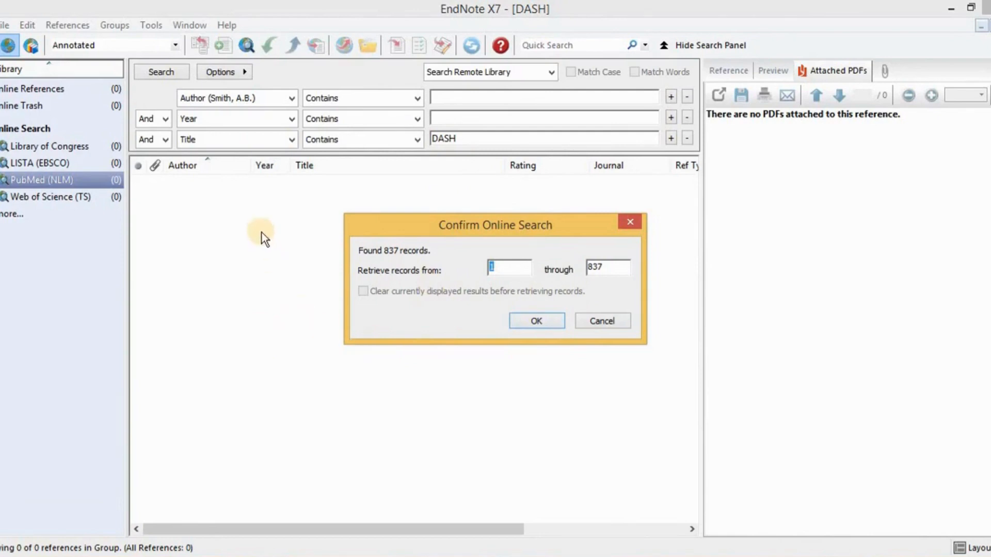
pyautogui.click(592, 322)
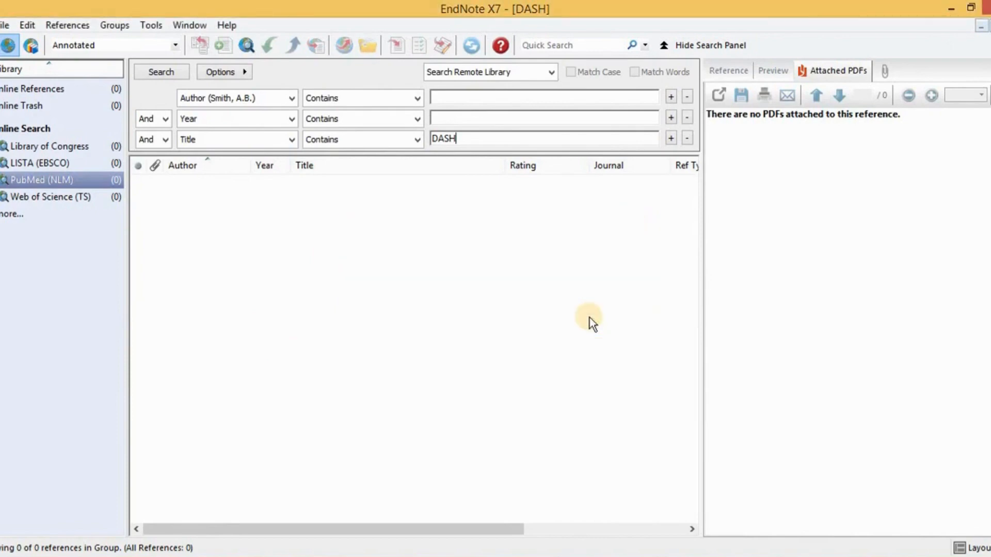
# - Search PubMed for DASH in the Abstract field instead of the title, and cancel the record retrieval
pyautogui.click(289, 140)
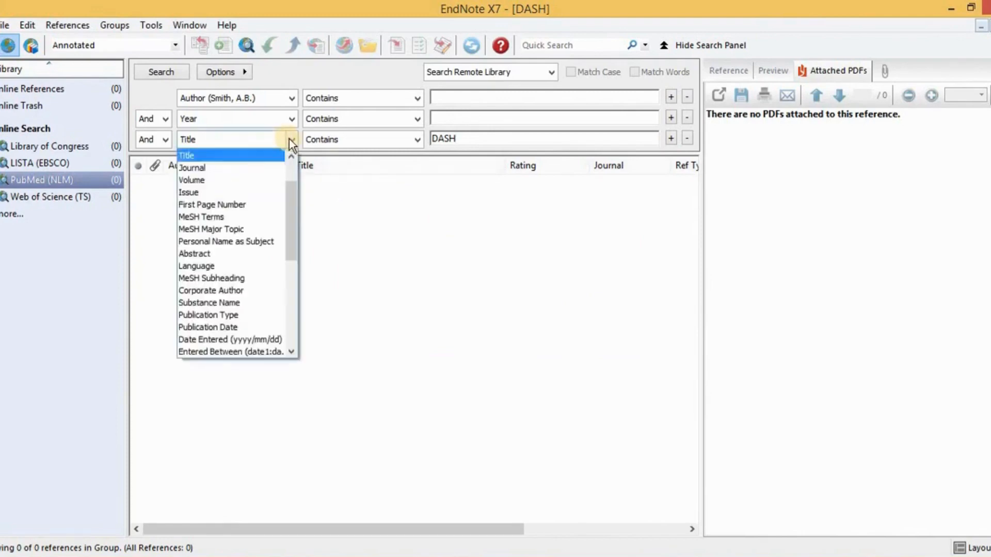
pyautogui.click(215, 253)
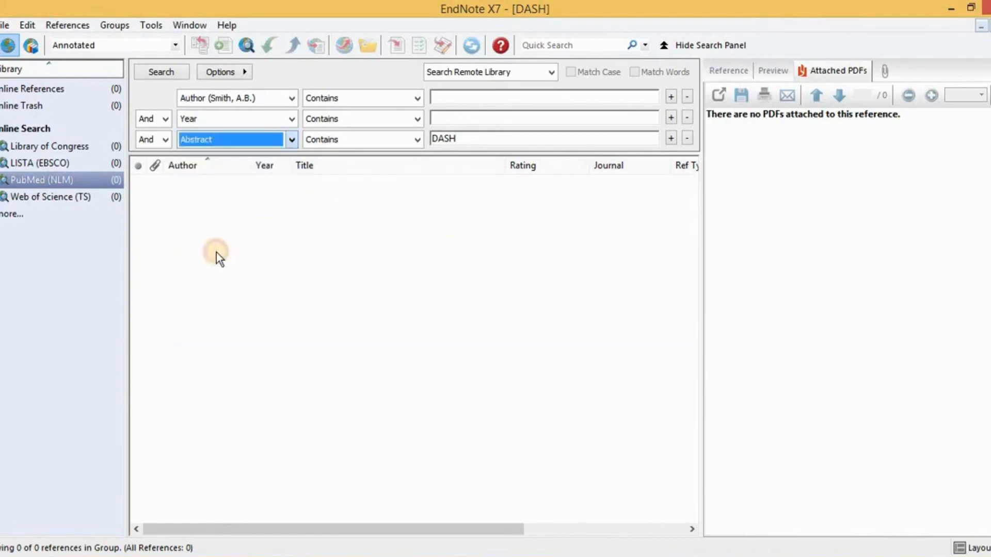
pyautogui.click(481, 139)
pyautogui.press('Return')
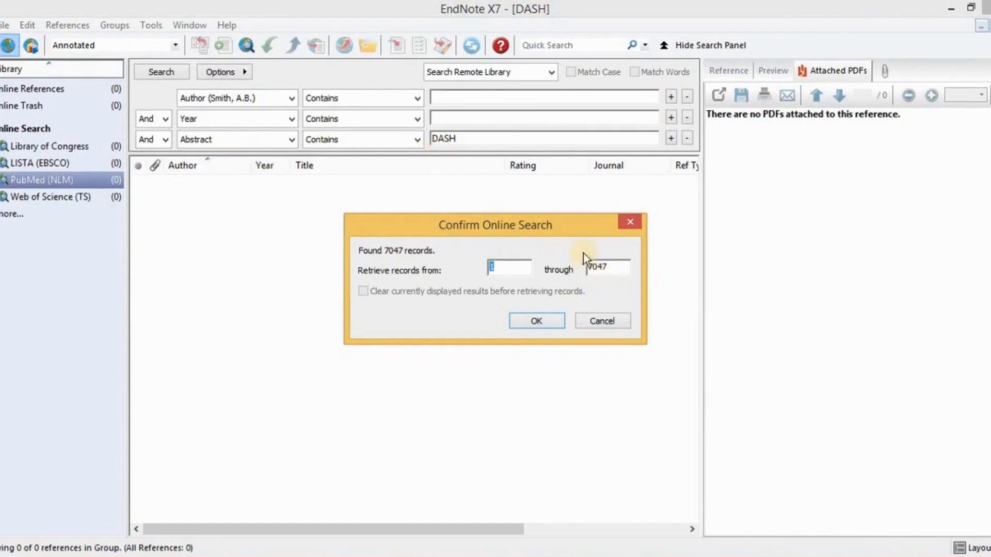
pyautogui.click(603, 322)
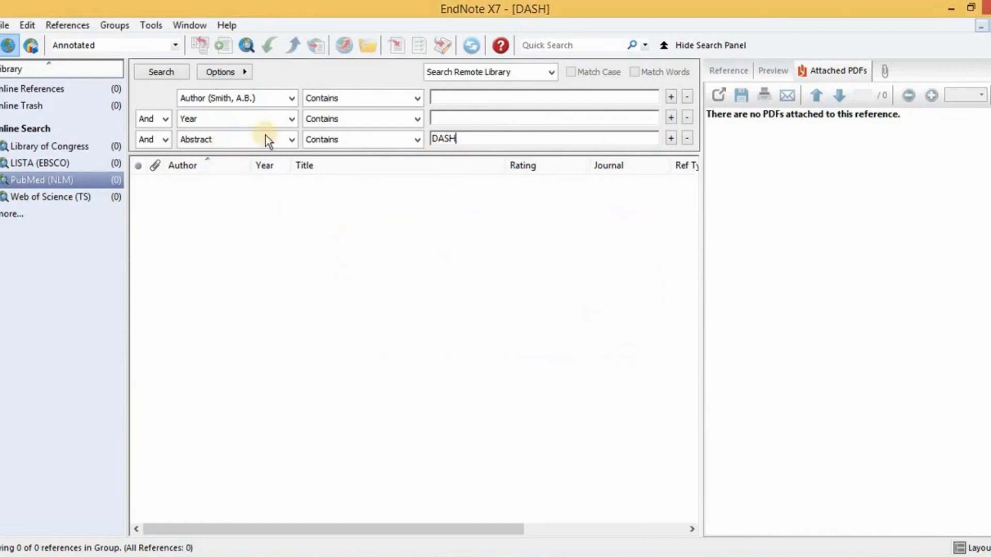
# - Add the year 2020 to the DASH abstract search, run it and cancel the record retrieval
pyautogui.click(454, 120)
pyautogui.write('2020')
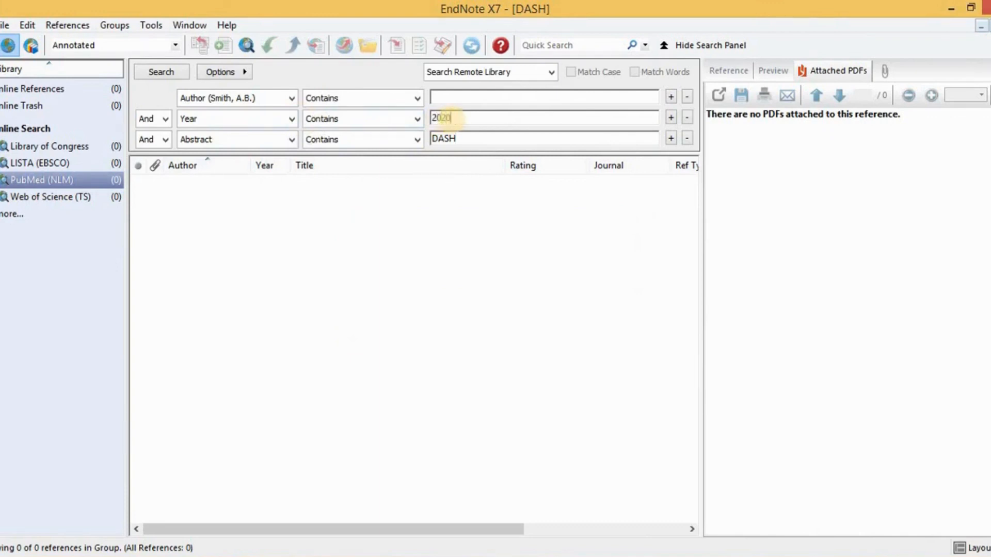
pyautogui.press('Return')
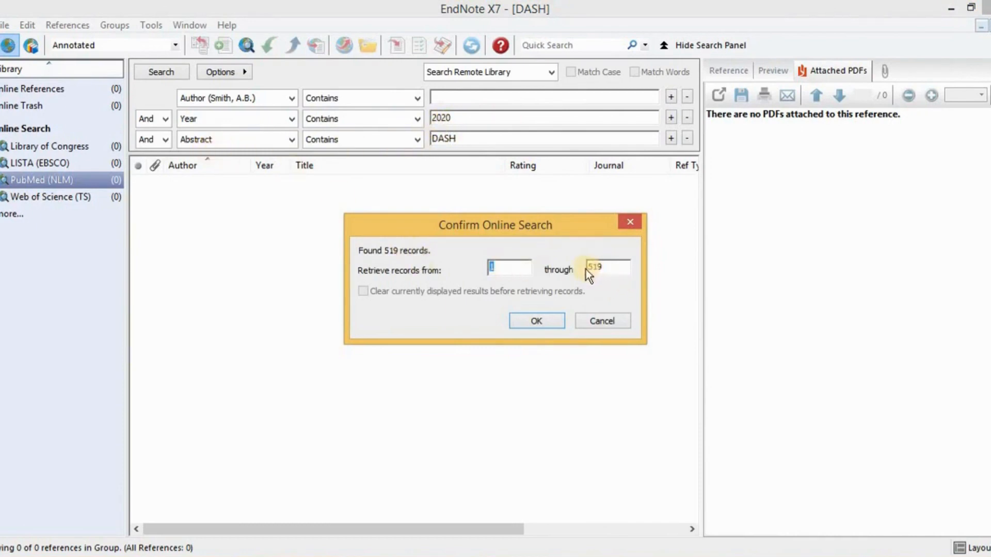
pyautogui.click(599, 321)
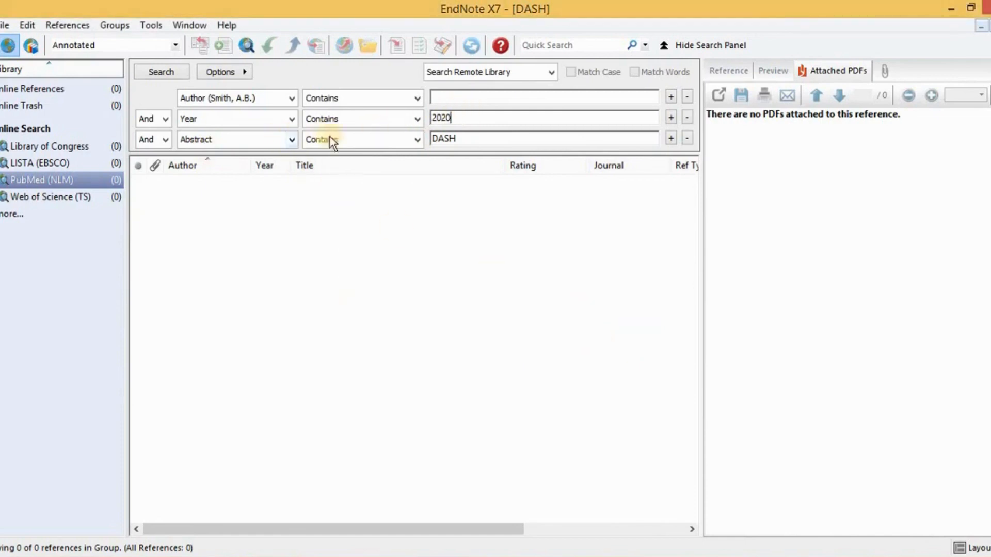
# - Set the DASH search field back to Title, run the search for the year 2020 and cancel the retrieval
pyautogui.click(292, 140)
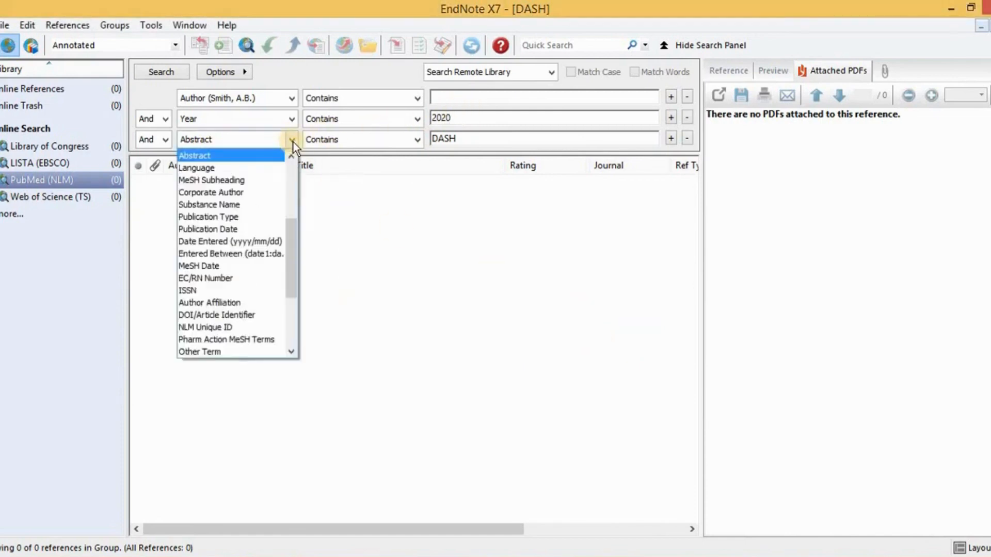
pyautogui.press('t')
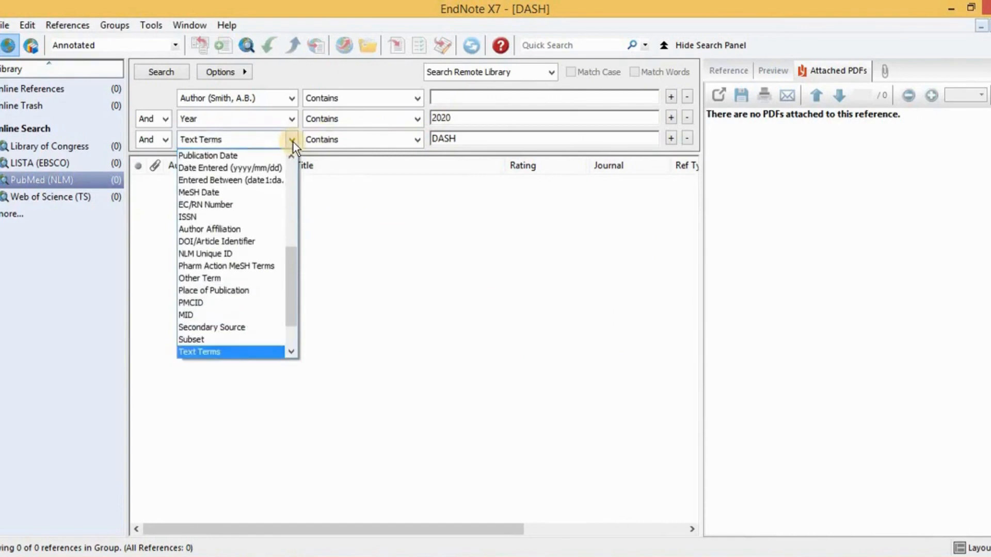
pyautogui.press('t')
pyautogui.press('Down')
pyautogui.press('Down')
pyautogui.press('Down')
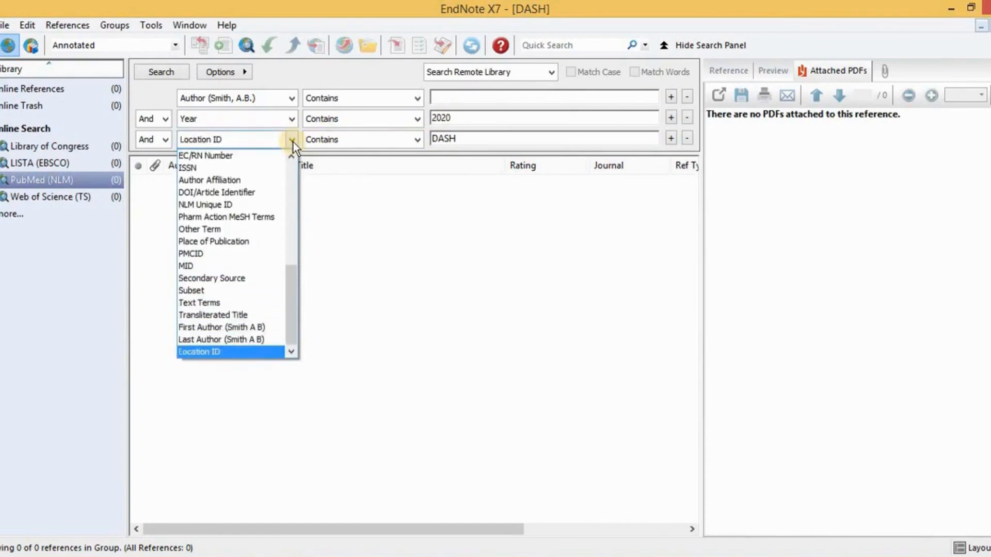
pyautogui.press('t')
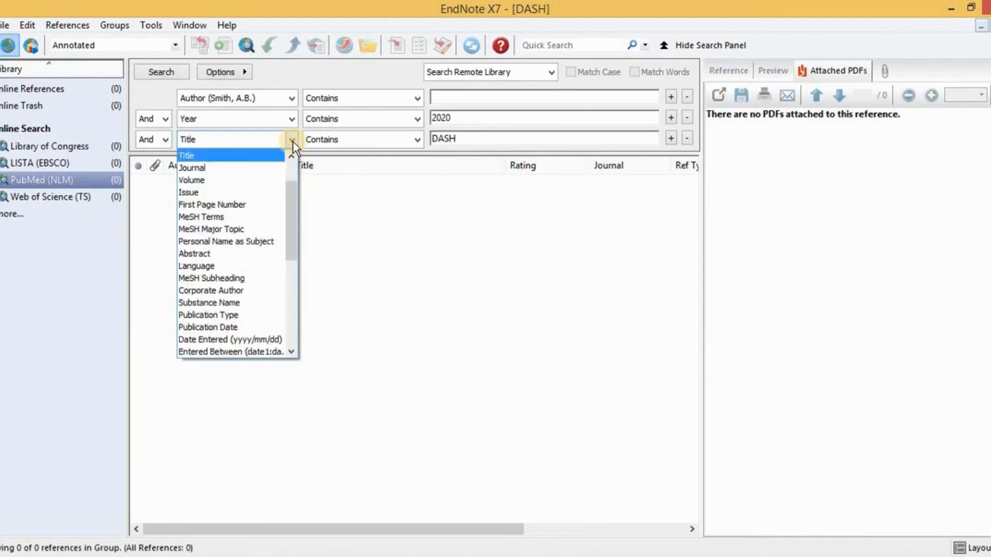
pyautogui.click(292, 140)
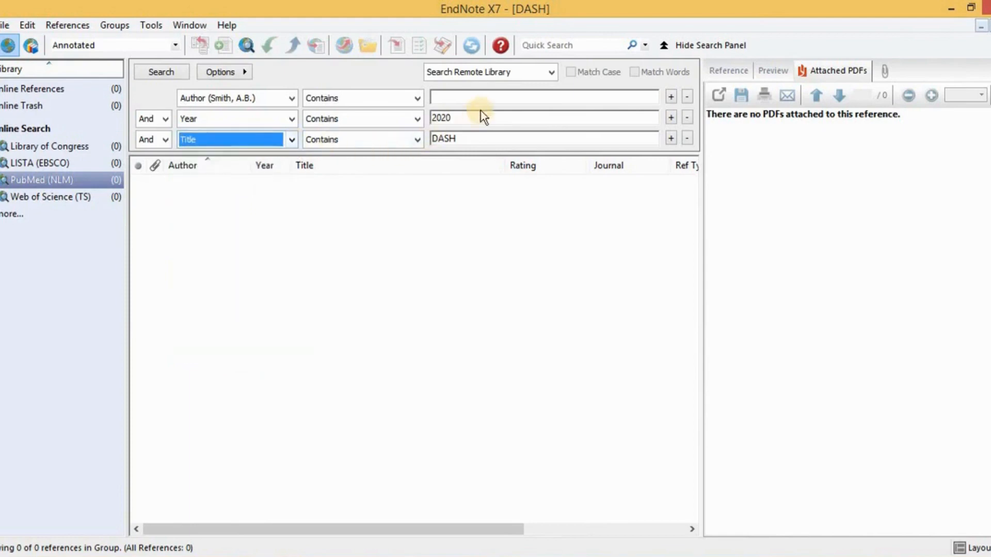
pyautogui.click(475, 142)
pyautogui.press('Return')
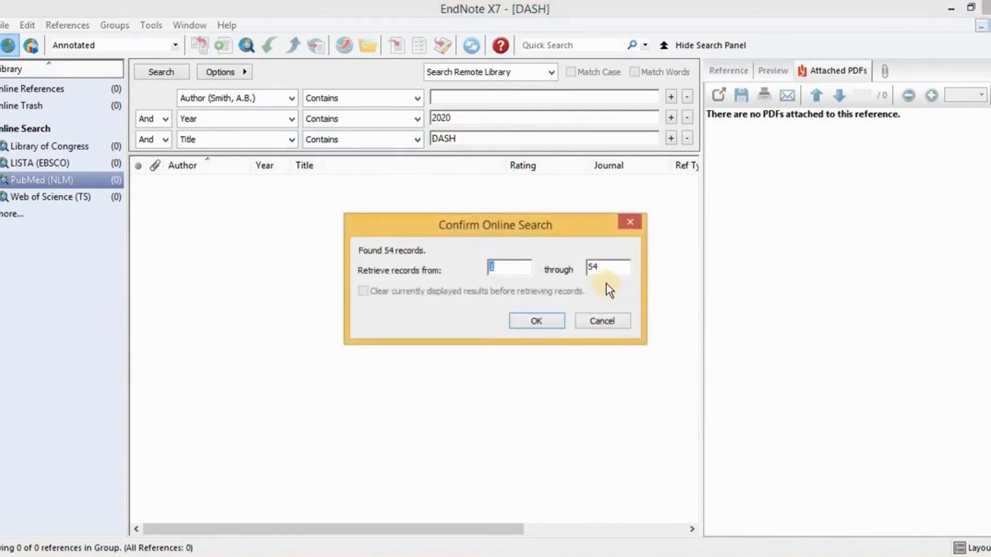
pyautogui.click(601, 323)
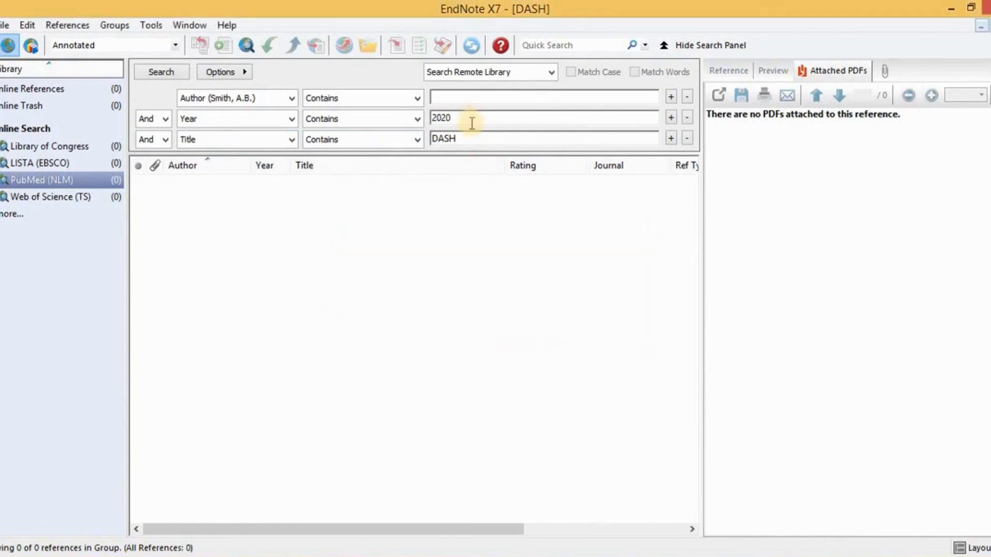
# - Search PubMed for DASH titles with the year range 2016:2020, and cancel the record retrieval
pyautogui.click(485, 122)
pyautogui.press('BackSpace')
pyautogui.press('BackSpace')
pyautogui.write('16:2020')
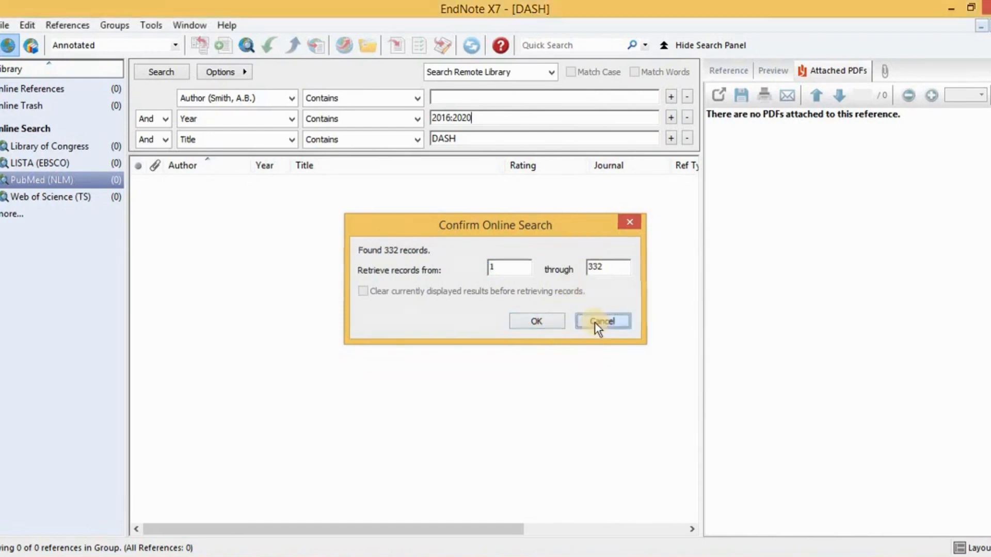
pyautogui.click(598, 322)
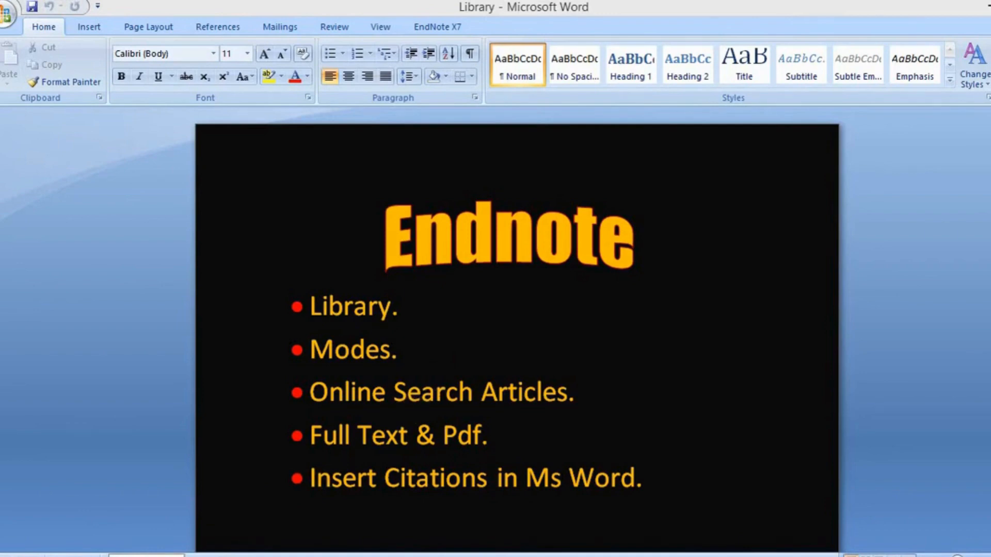
# - Switch to the Documents folder in File Explorer and open the DASH EndNote library
pyautogui.moveTo(146, 555)
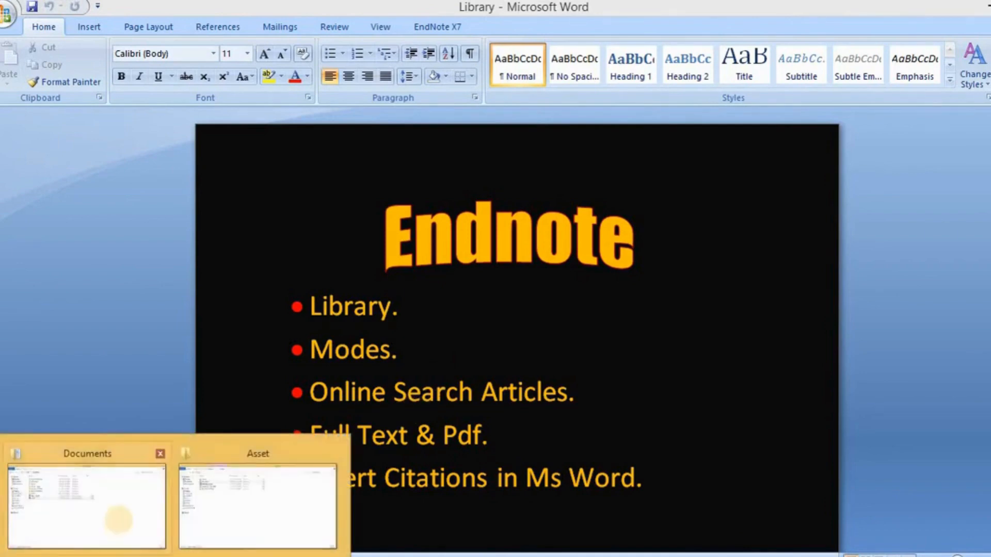
pyautogui.click(119, 520)
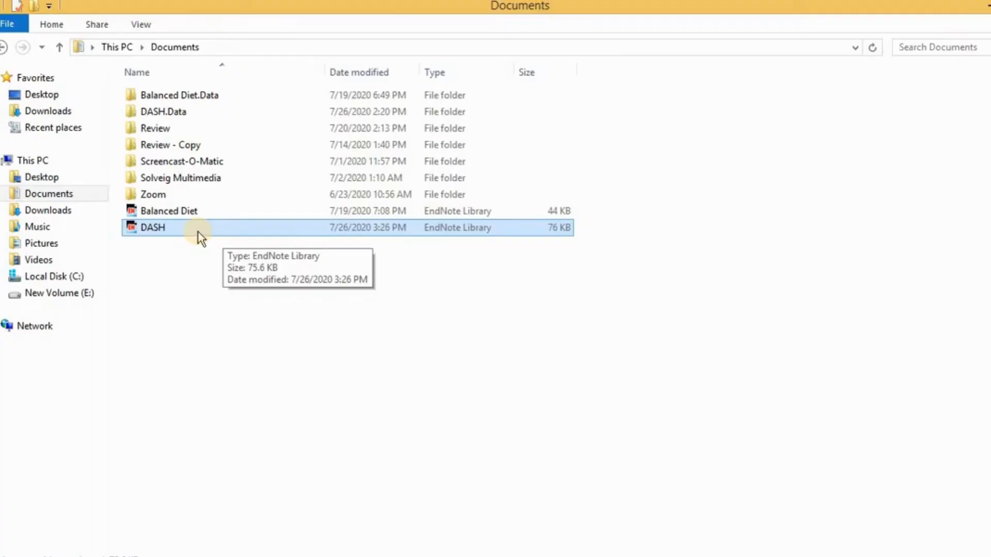
pyautogui.doubleClick(198, 233)
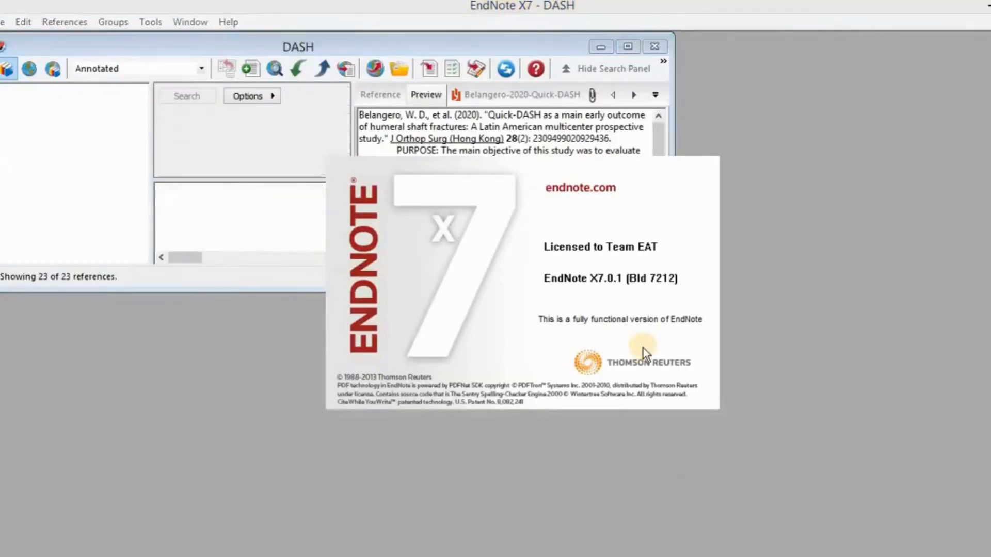
# - Maximize the DASH library window and open the PubMed (NLM) online search
pyautogui.click(630, 47)
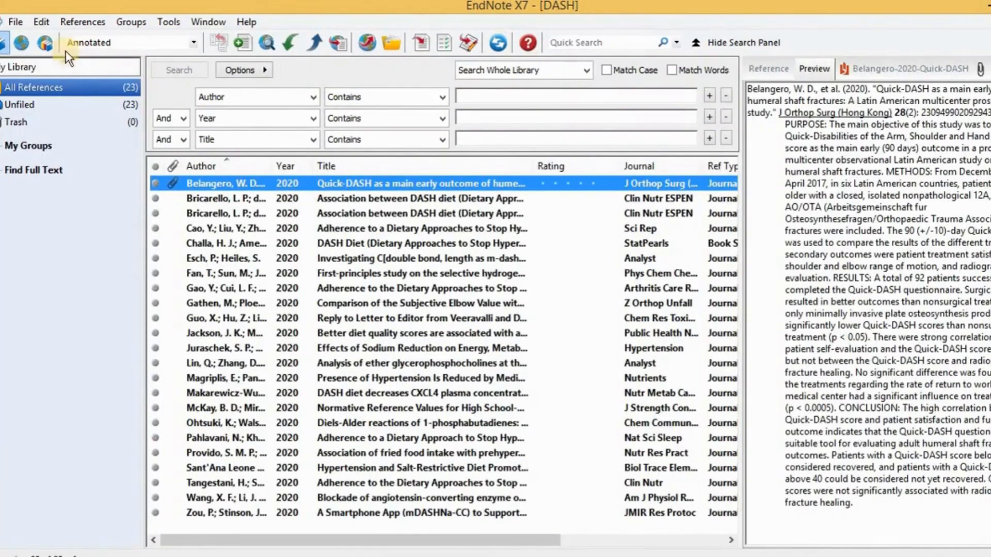
pyautogui.click(21, 44)
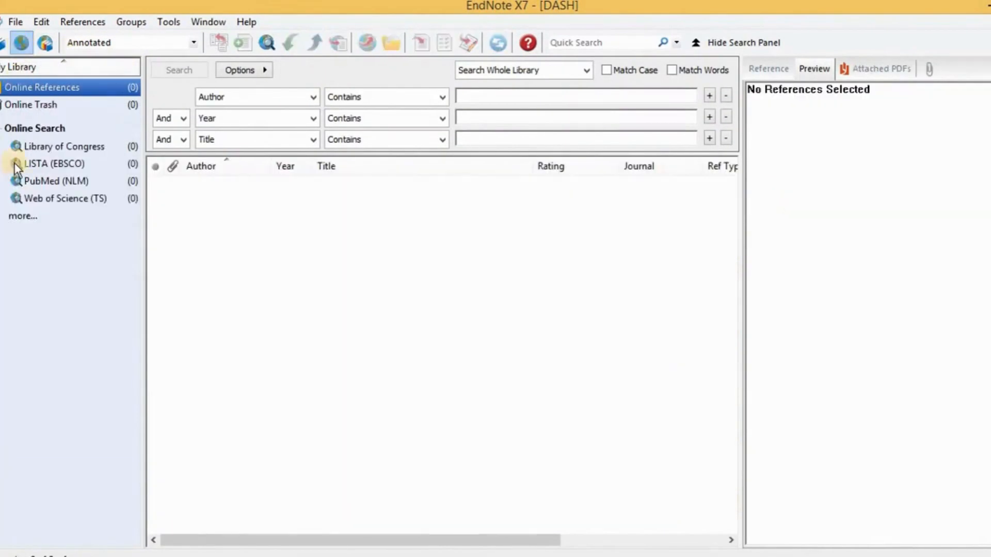
pyautogui.click(54, 180)
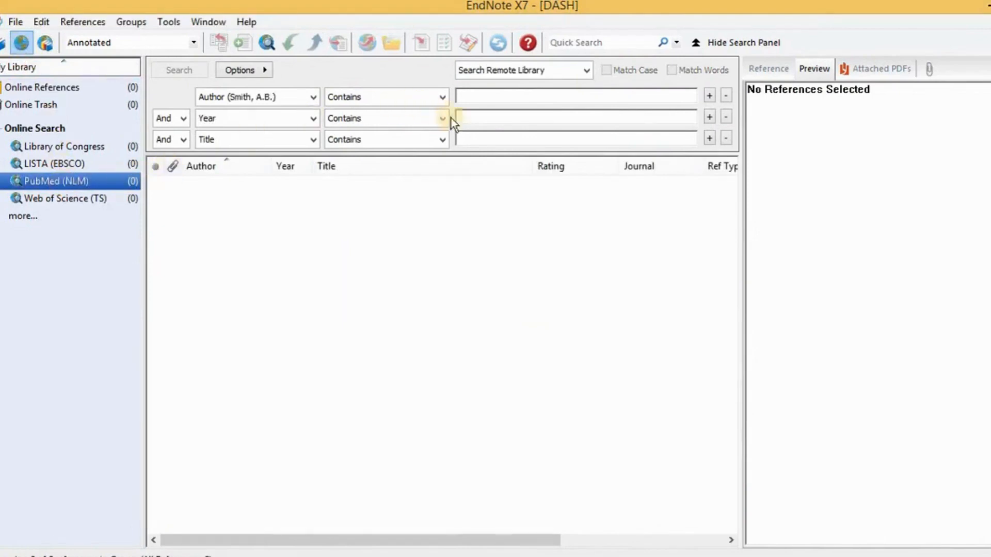
# - Search PubMed for DASH in the title and the year 2020, and retrieve all found records
pyautogui.click(472, 140)
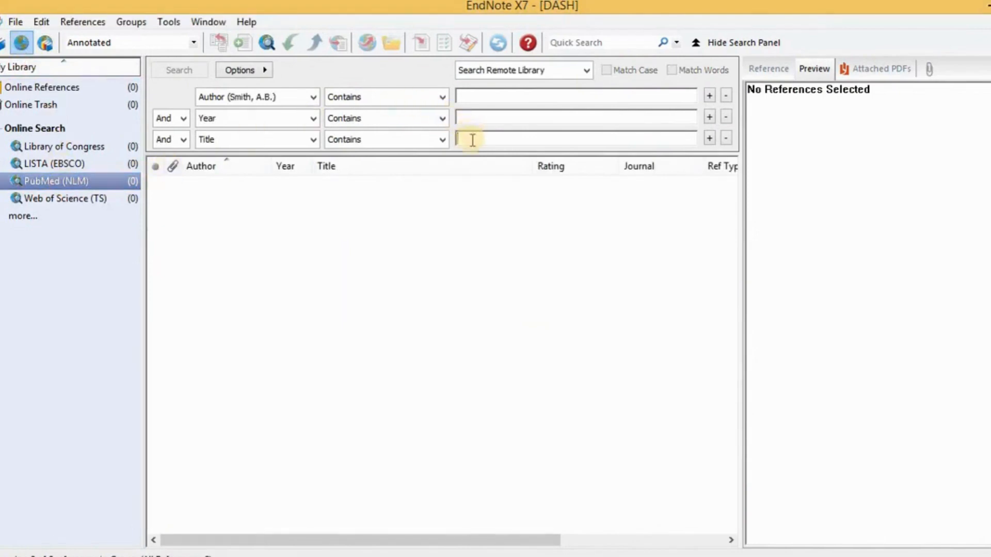
pyautogui.write('DASH')
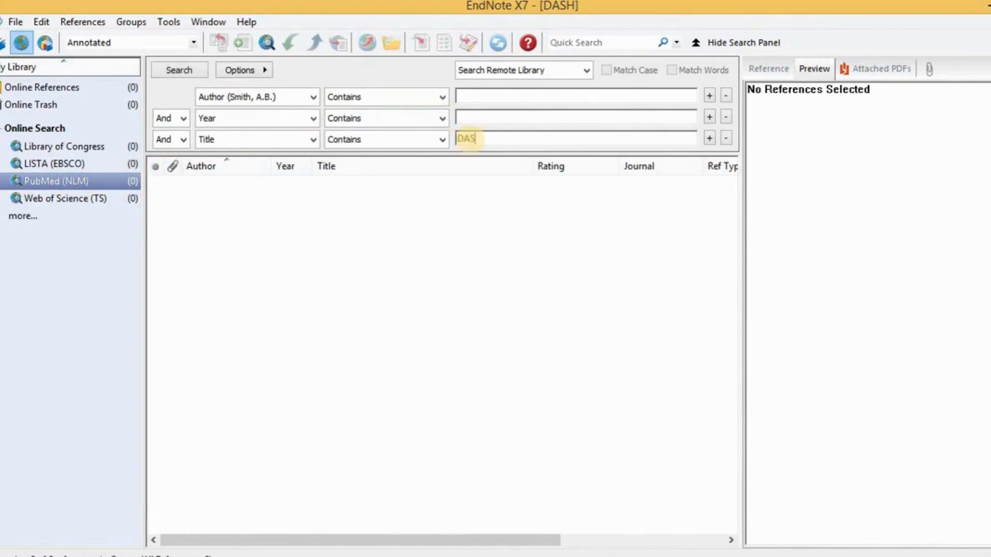
pyautogui.click(526, 117)
pyautogui.write('2015')
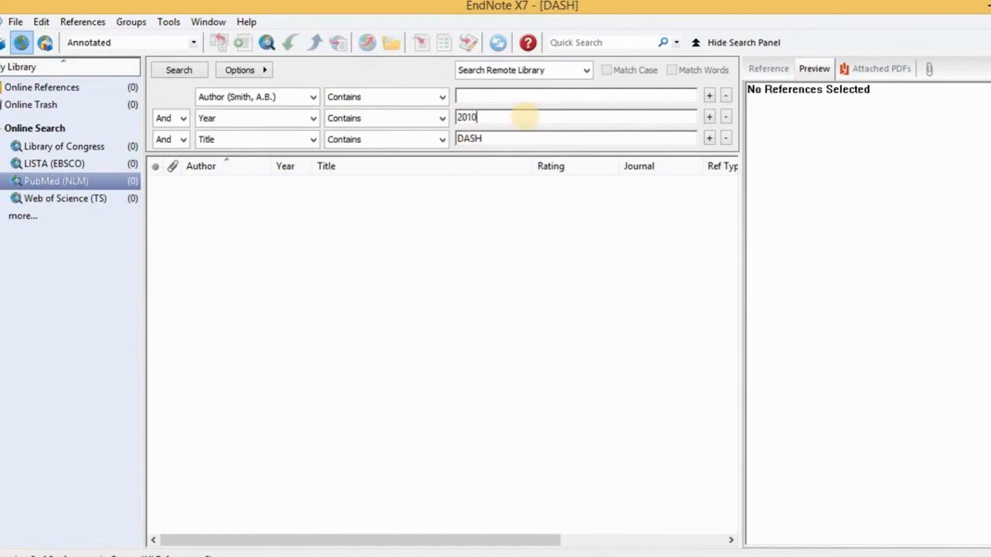
pyautogui.press('BackSpace')
pyautogui.press('BackSpace')
pyautogui.write('20')
pyautogui.press('Return')
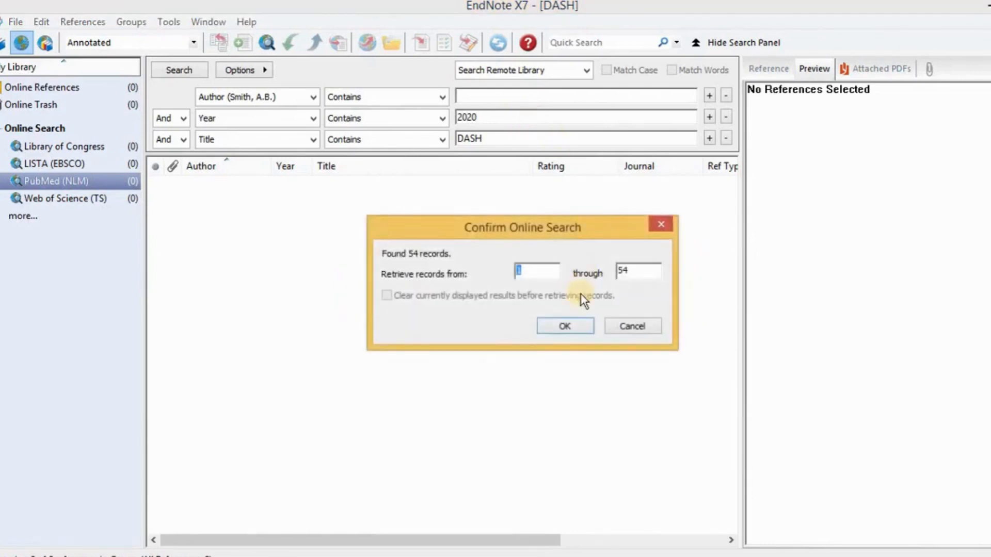
pyautogui.click(572, 327)
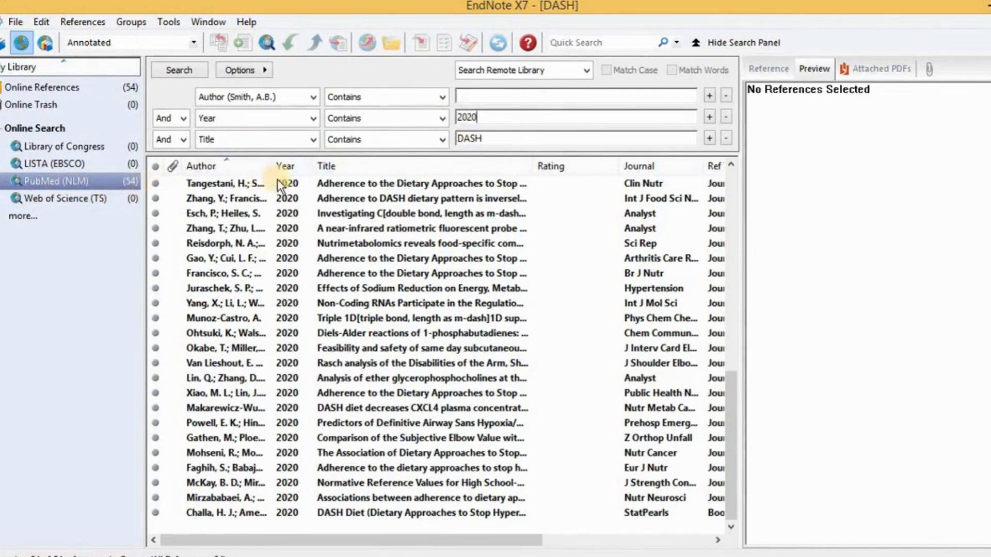
# - Preview the first listed Clin Nutr article and copy its reference to DASH.enl
pyautogui.click(304, 184)
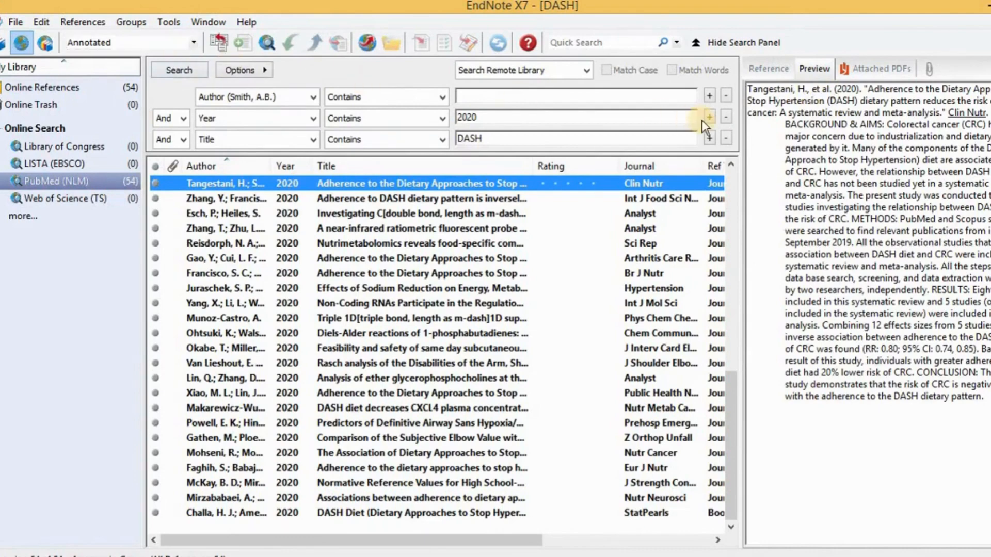
pyautogui.click(859, 118)
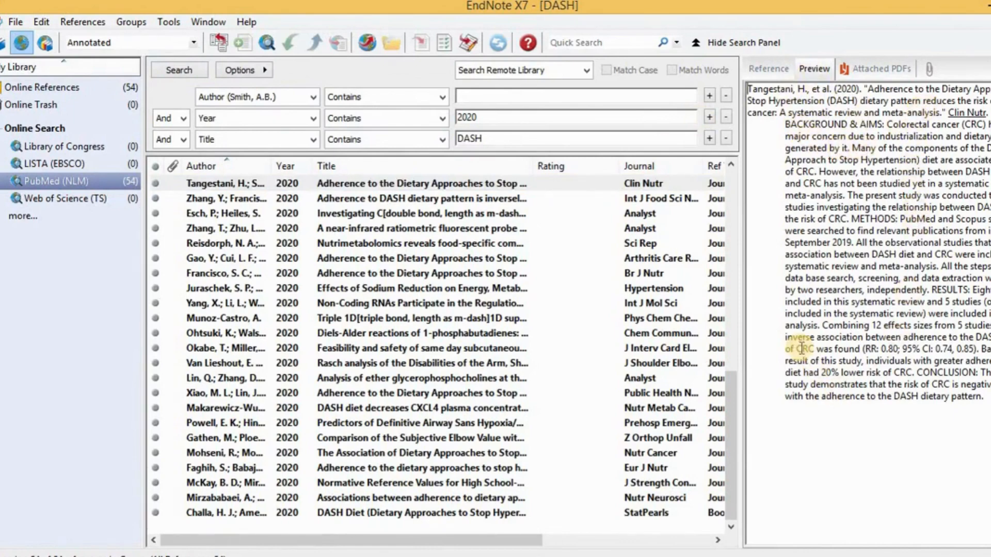
pyautogui.click(481, 184)
pyautogui.rightClick(481, 185)
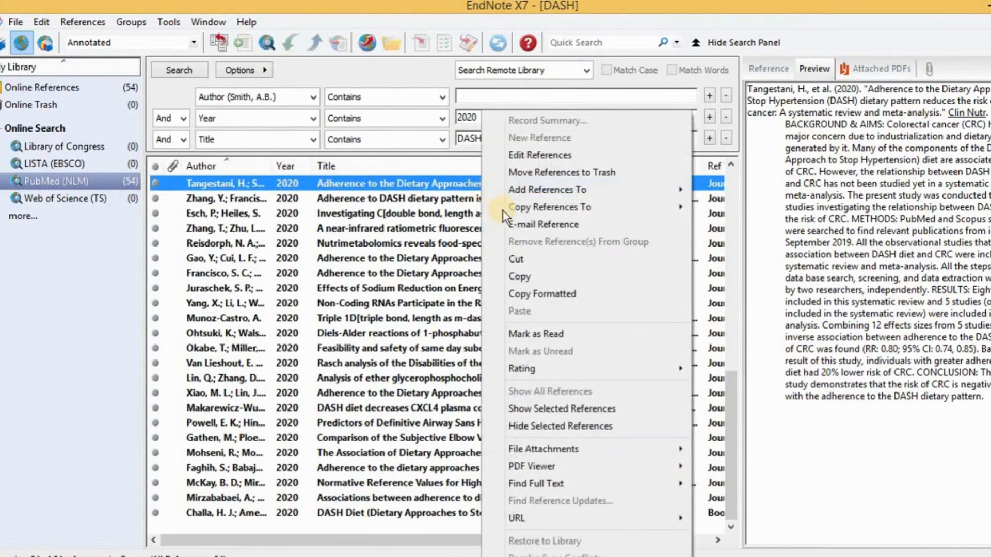
pyautogui.moveTo(576, 205)
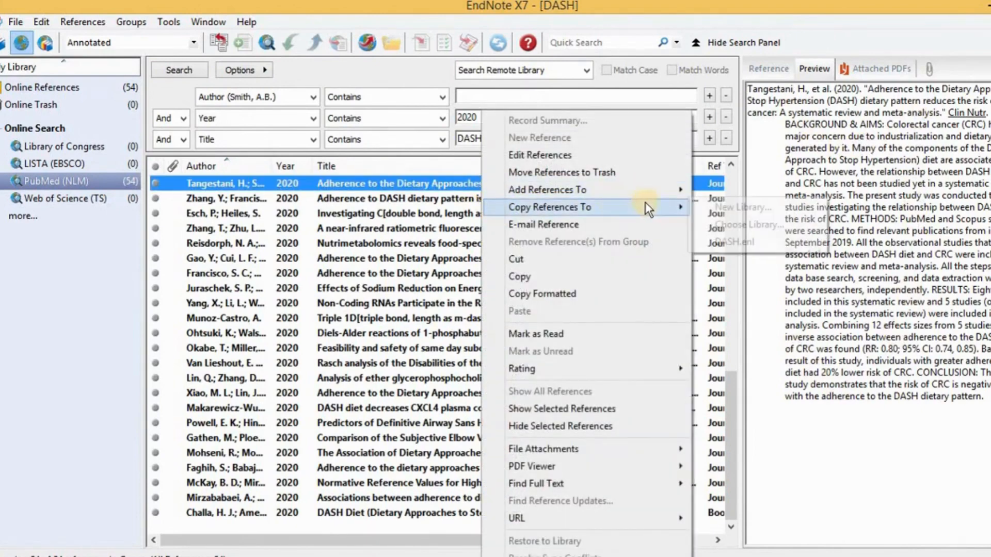
pyautogui.click(726, 242)
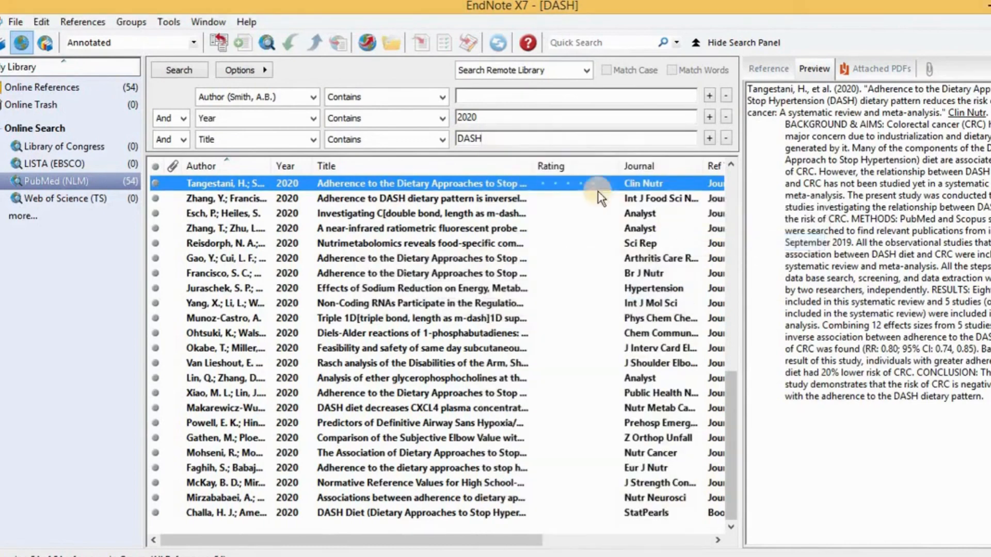
# - Switch to the local library and preview the reference in the Copied References group
pyautogui.click(6, 43)
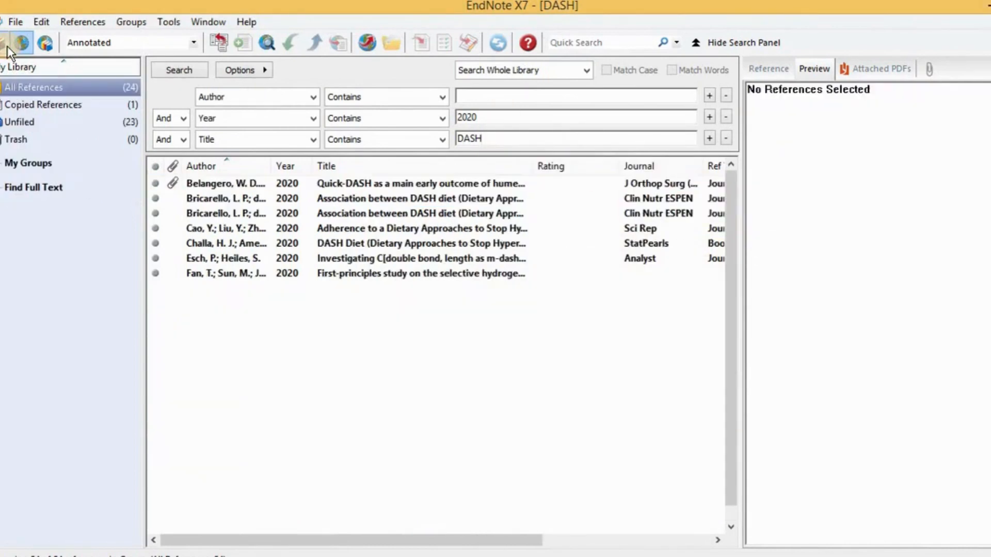
pyautogui.click(54, 106)
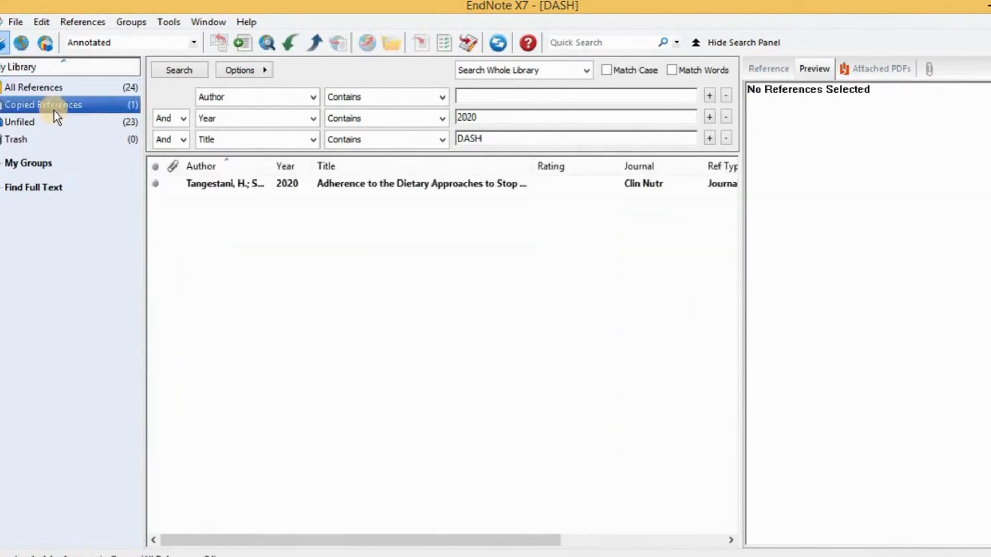
pyautogui.click(247, 186)
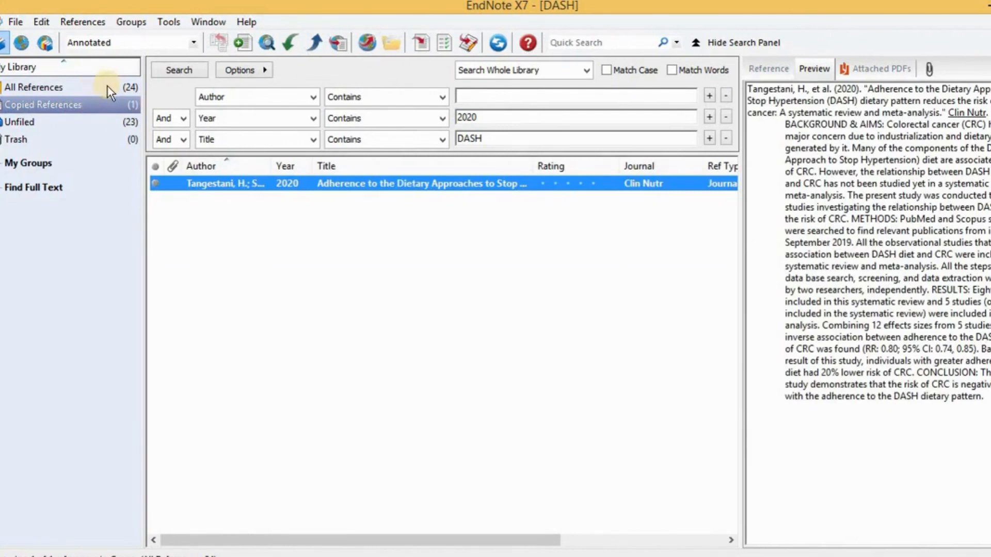
# - Return to the PubMed results and select the Phys Chem Chem Phys, Arthritis Care Res, J Gerontol, StatPearls, Retin Cases and Ann Intern Med references
pyautogui.click(21, 45)
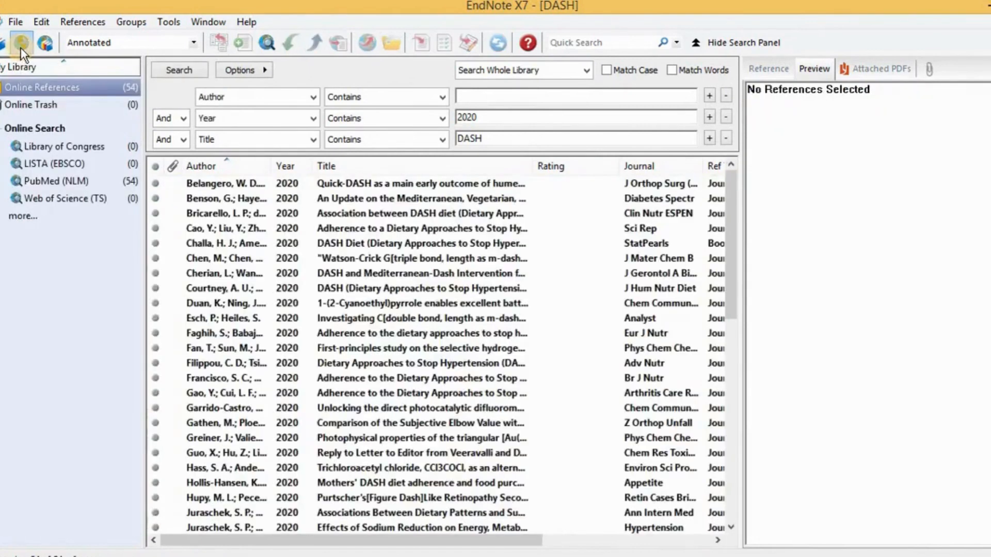
pyautogui.click(29, 177)
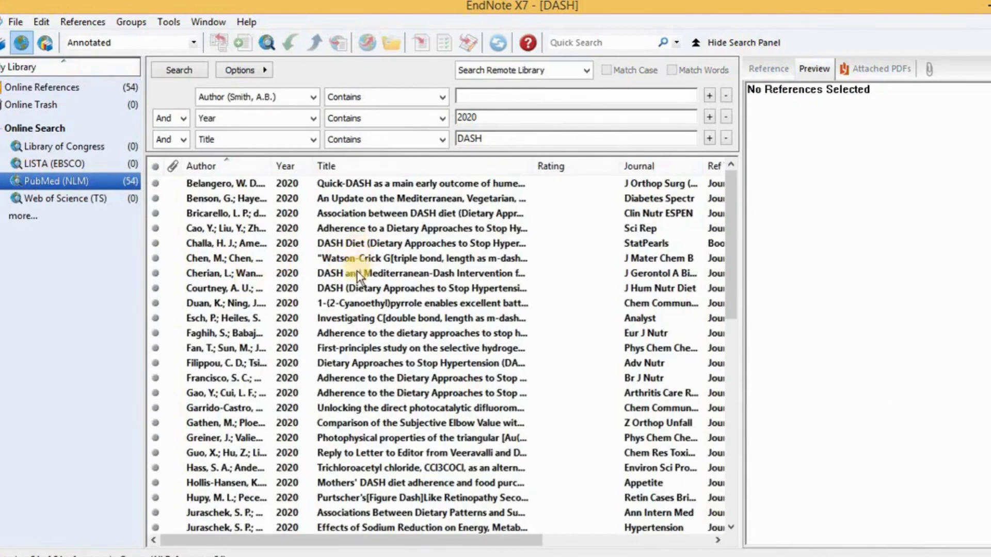
pyautogui.click(346, 347)
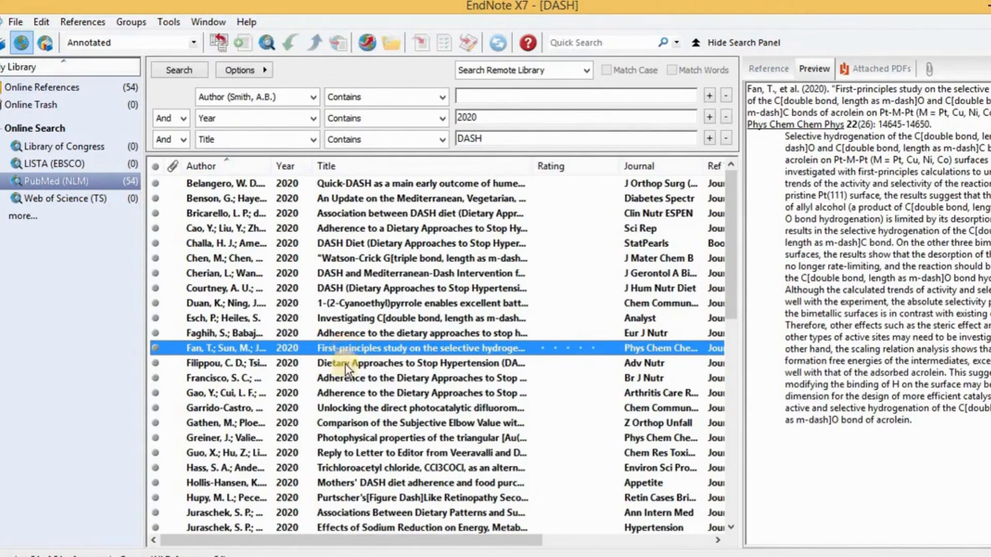
pyautogui.keyDown('ctrl'); pyautogui.click(343, 398); pyautogui.keyUp('ctrl')
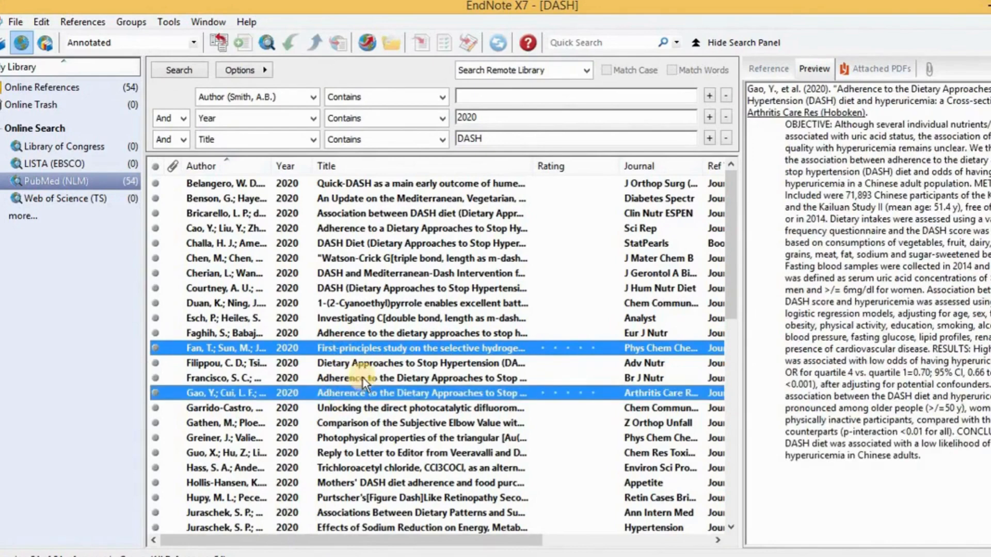
pyautogui.keyDown('ctrl'); pyautogui.click(370, 273); pyautogui.keyUp('ctrl')
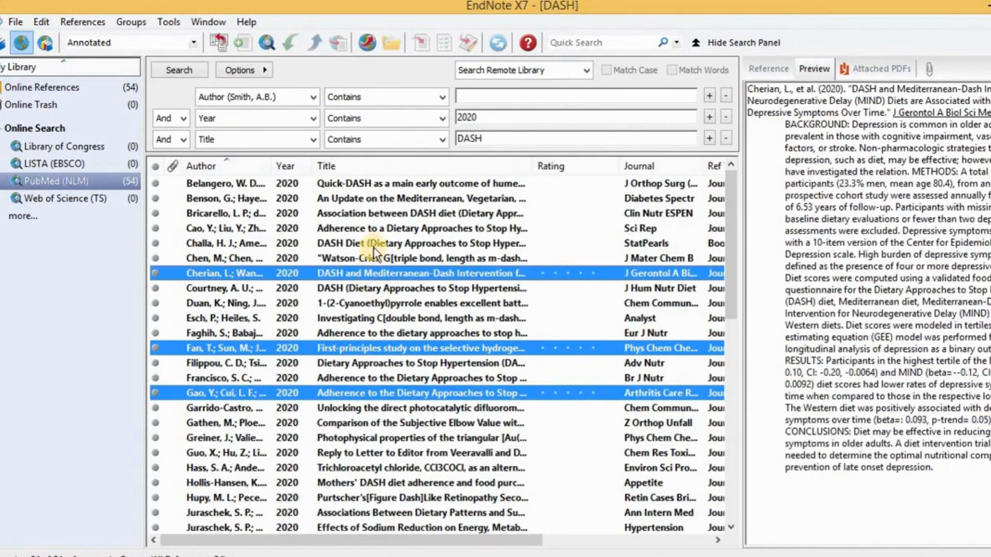
pyautogui.keyDown('ctrl'); pyautogui.click(374, 247); pyautogui.keyUp('ctrl')
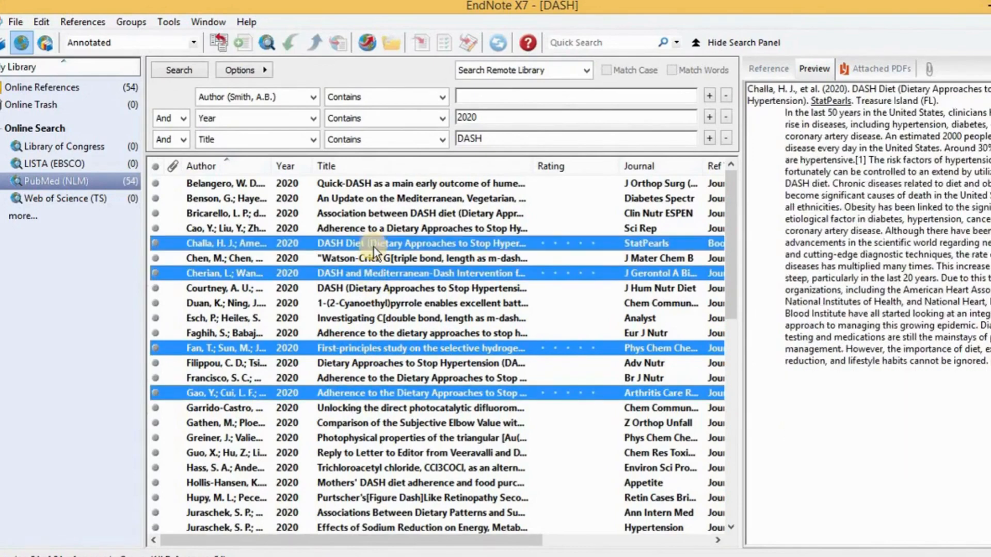
pyautogui.keyDown('ctrl'); pyautogui.click(387, 498); pyautogui.keyUp('ctrl')
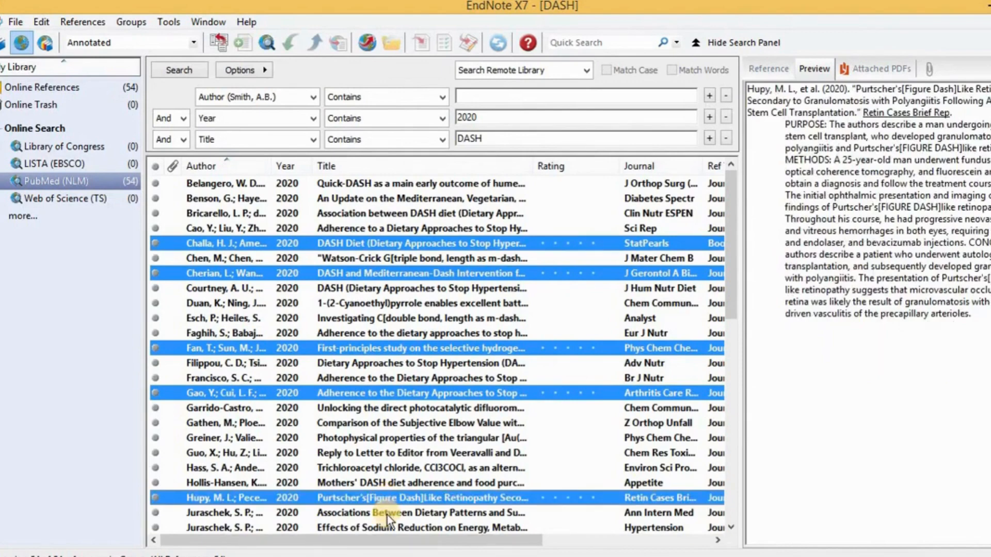
pyautogui.keyDown('ctrl'); pyautogui.click(387, 513); pyautogui.keyUp('ctrl')
# - Also select the Int J Food Sci Nutr, Public Health Nutr, Clin Nutr, J Bras Nefrol and Sci Rep references, and copy the selection to DASH.enl
pyautogui.hotkey('ctrl', 'End')
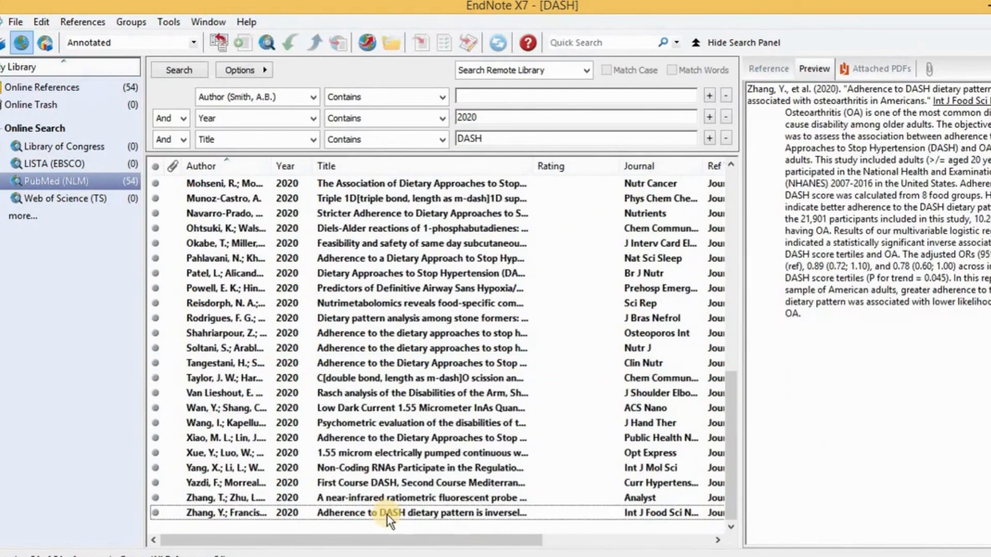
pyautogui.keyDown('ctrl'); pyautogui.click(418, 513); pyautogui.keyUp('ctrl')
pyautogui.keyDown('ctrl'); pyautogui.click(435, 438); pyautogui.keyUp('ctrl')
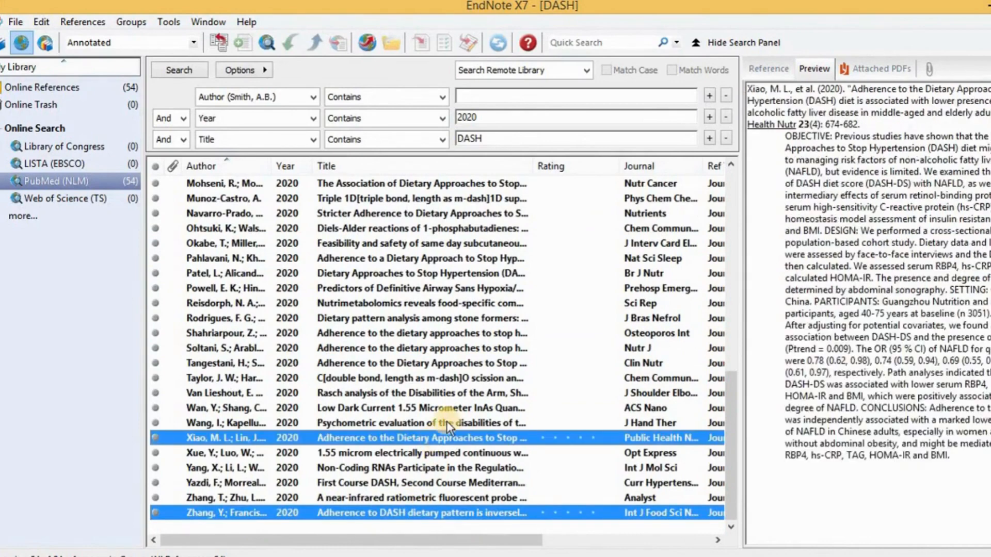
pyautogui.keyDown('ctrl'); pyautogui.click(448, 367); pyautogui.keyUp('ctrl')
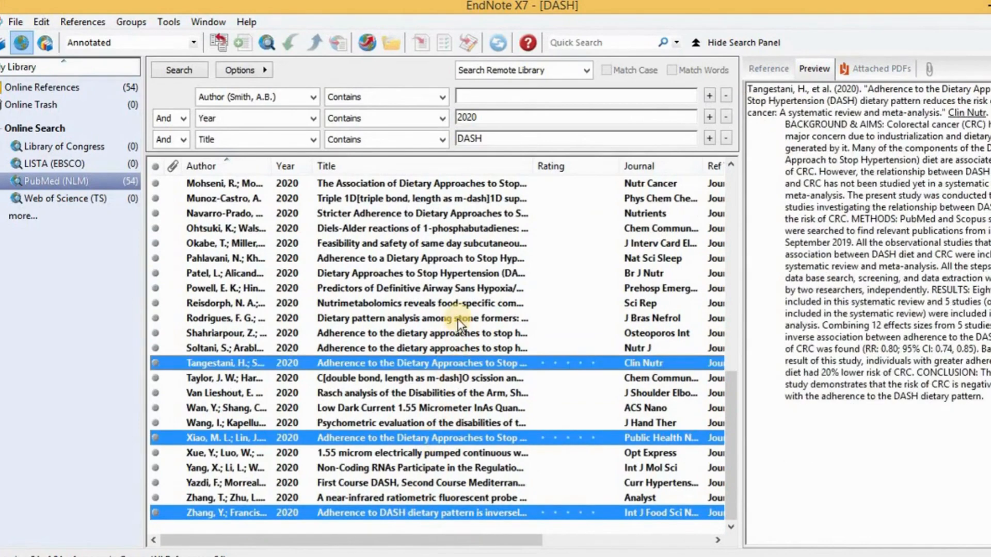
pyautogui.keyDown('ctrl'); pyautogui.click(458, 317); pyautogui.keyUp('ctrl')
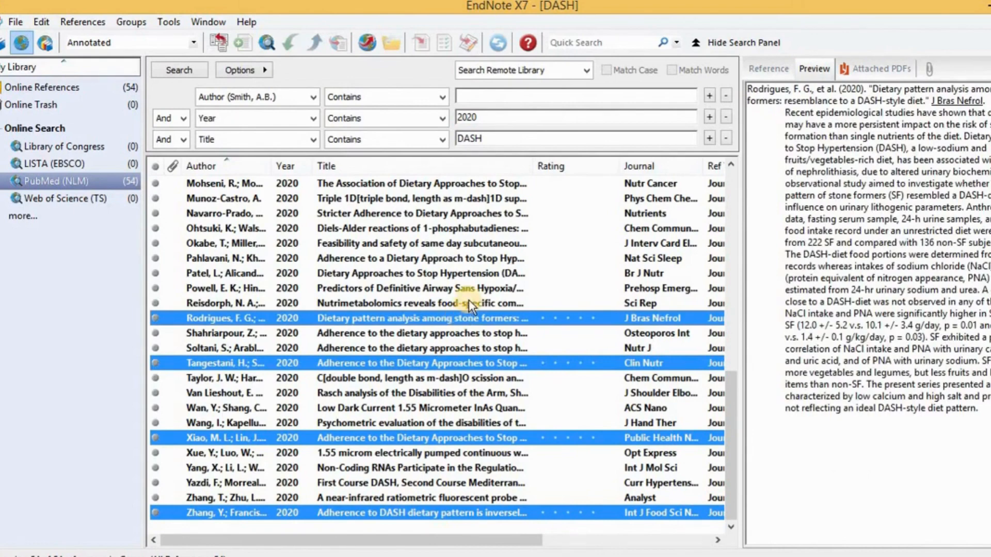
pyautogui.keyDown('ctrl'); pyautogui.click(469, 303); pyautogui.keyUp('ctrl')
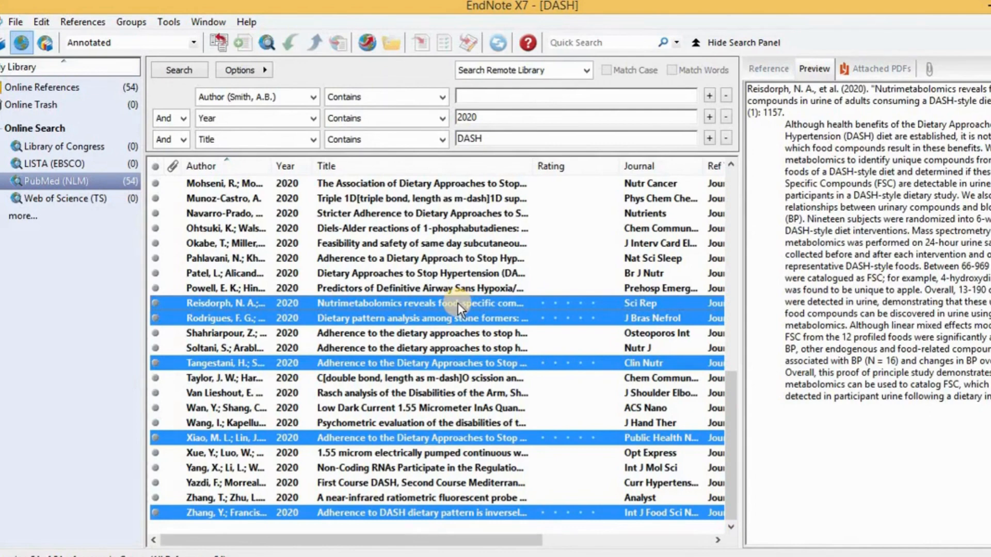
pyautogui.rightClick(458, 303)
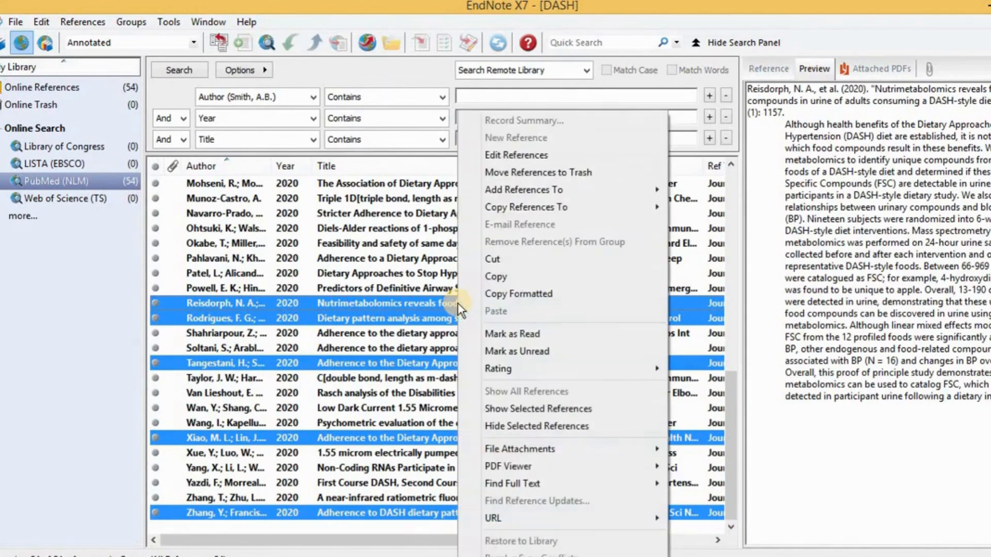
pyautogui.moveTo(622, 208)
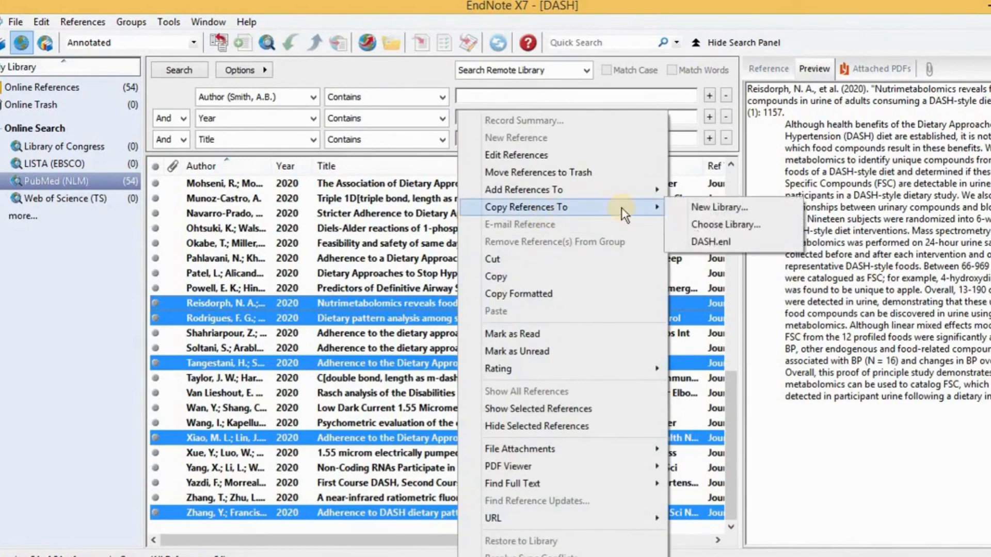
pyautogui.click(686, 245)
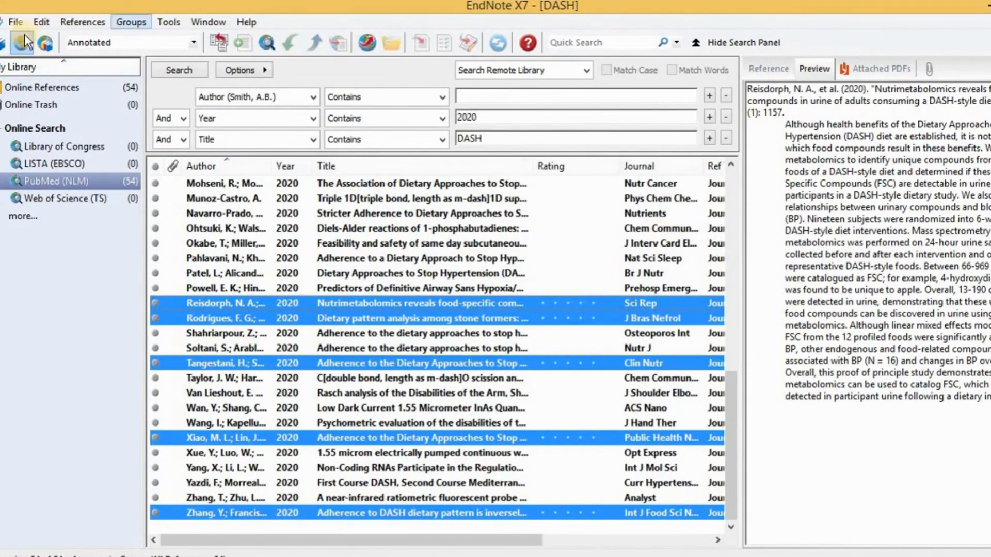
# - Check the Copied References group and the All References list in the local library
pyautogui.click(2, 44)
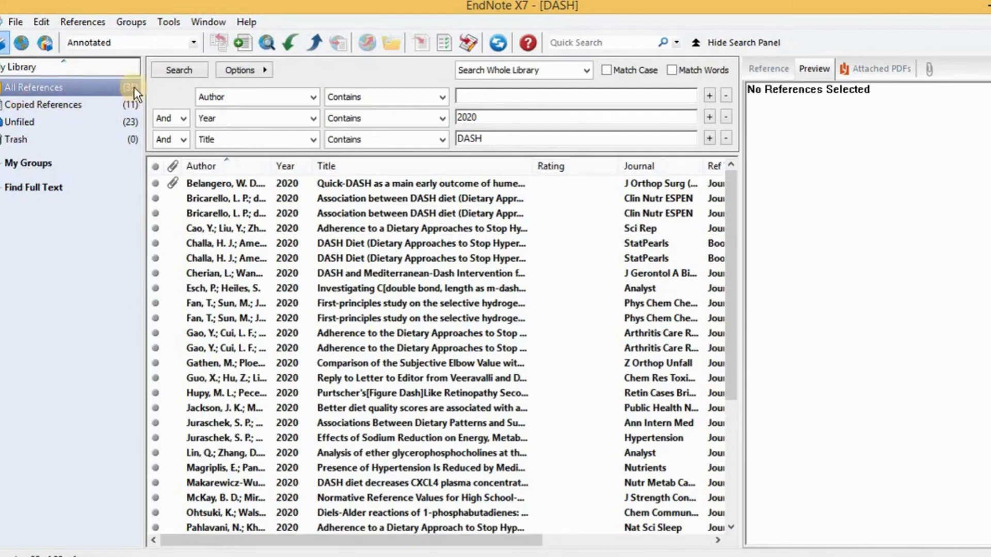
pyautogui.click(130, 104)
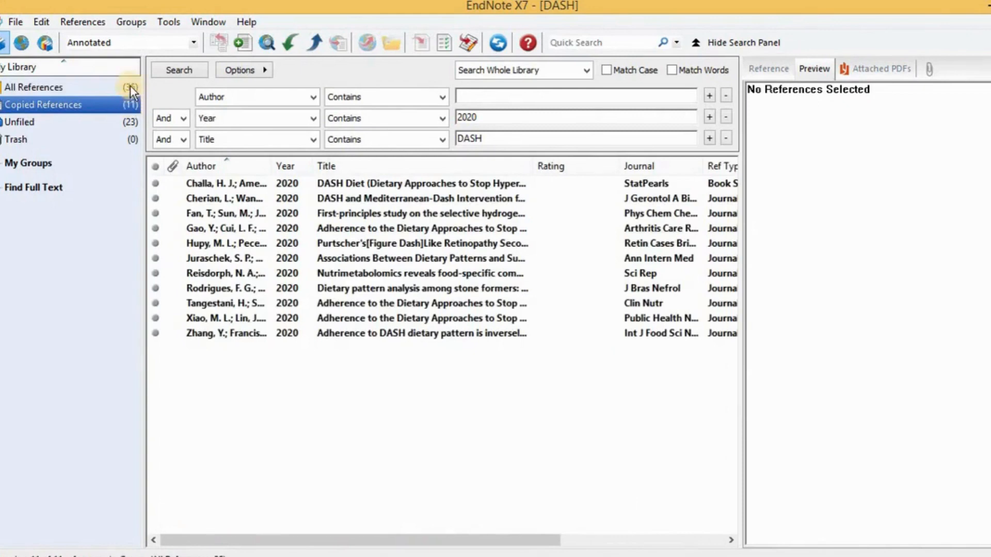
pyautogui.click(130, 86)
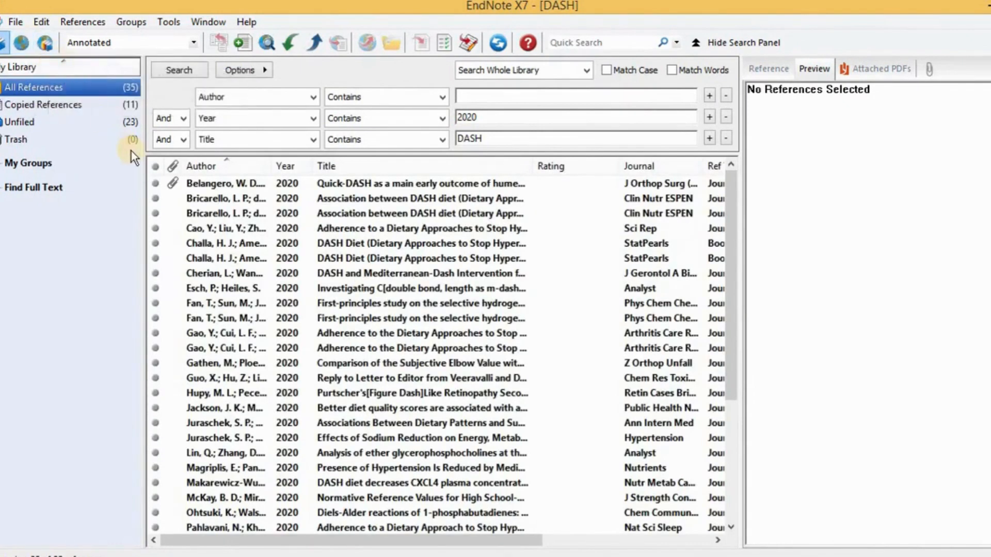
# - Search PubMed online for titles containing DASH with year 2016:2020, and retrieve records 1 through 332
pyautogui.click(22, 44)
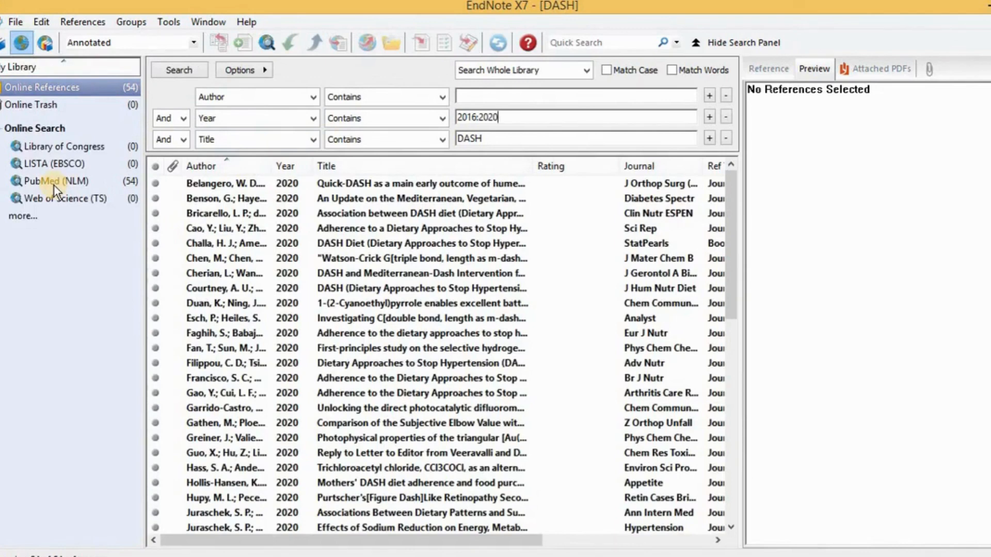
pyautogui.click(53, 181)
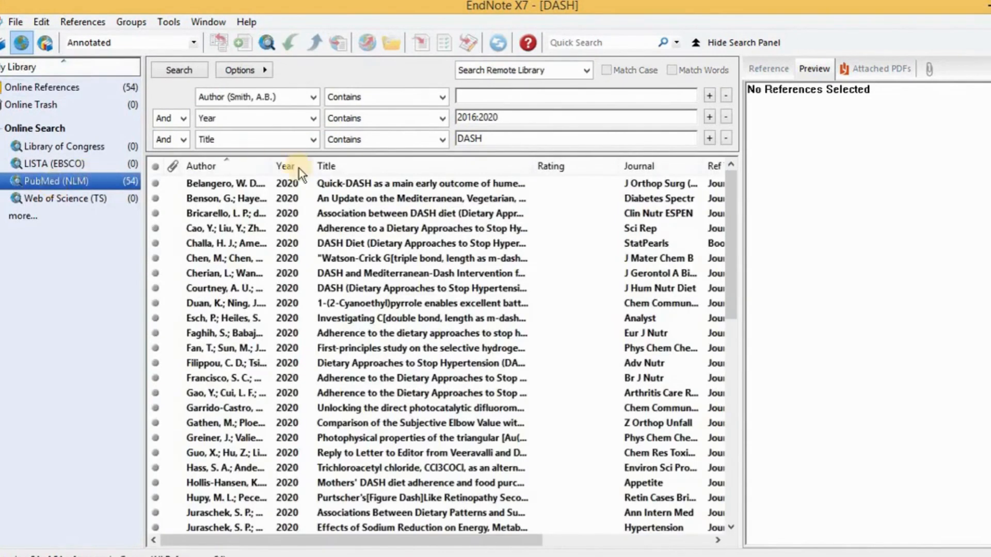
pyautogui.click(515, 135)
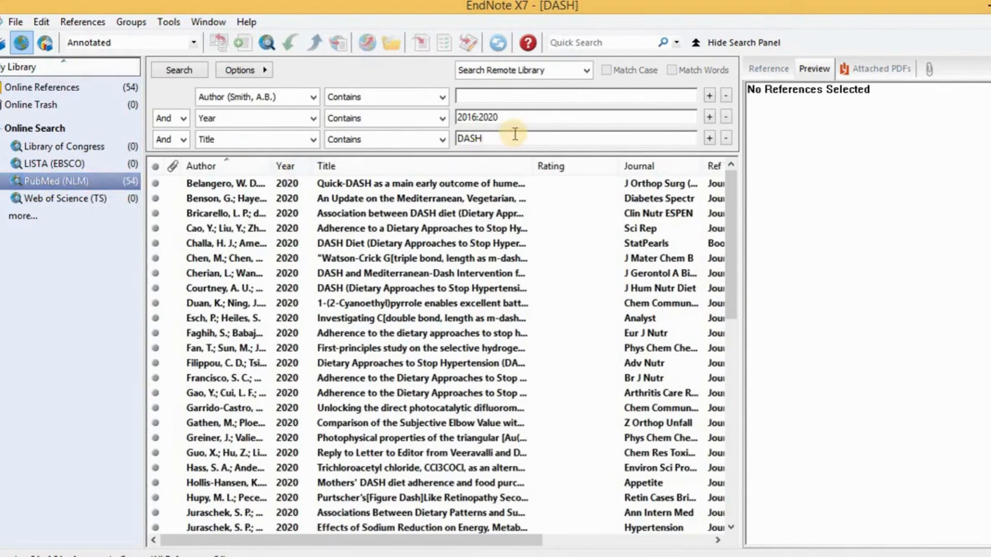
pyautogui.press('Return')
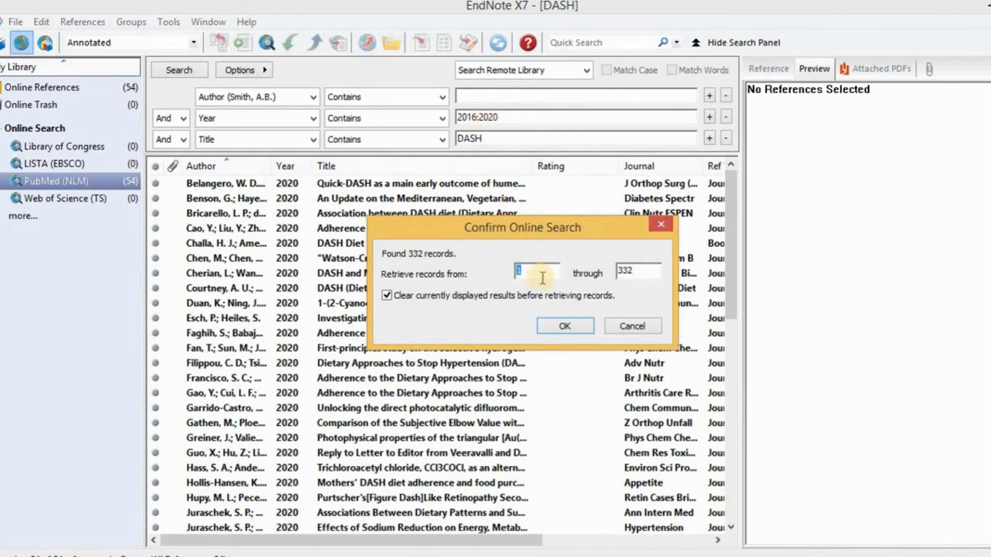
pyautogui.click(581, 331)
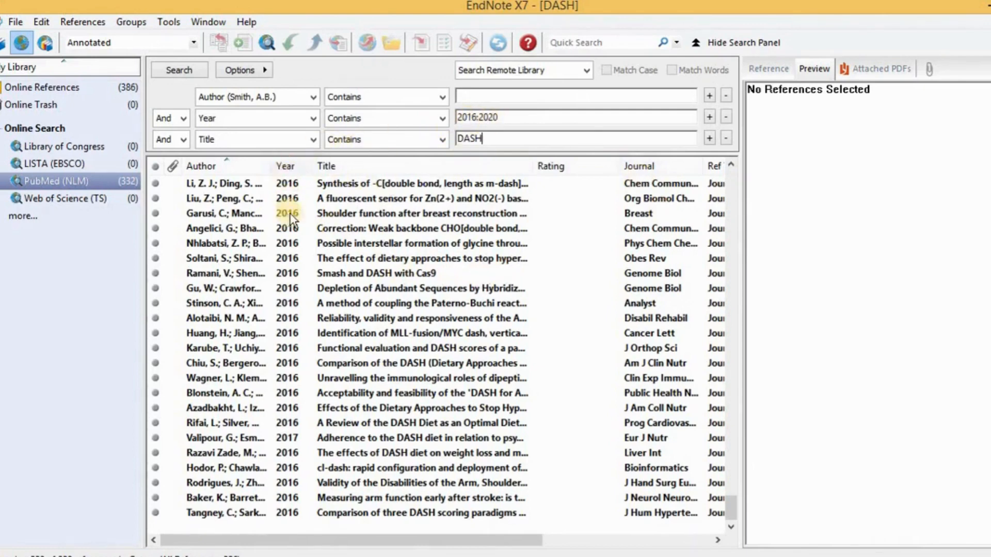
# - Browse the retrieved PubMed records from the end of the list back to the first, checking their publication years
pyautogui.click(302, 512)
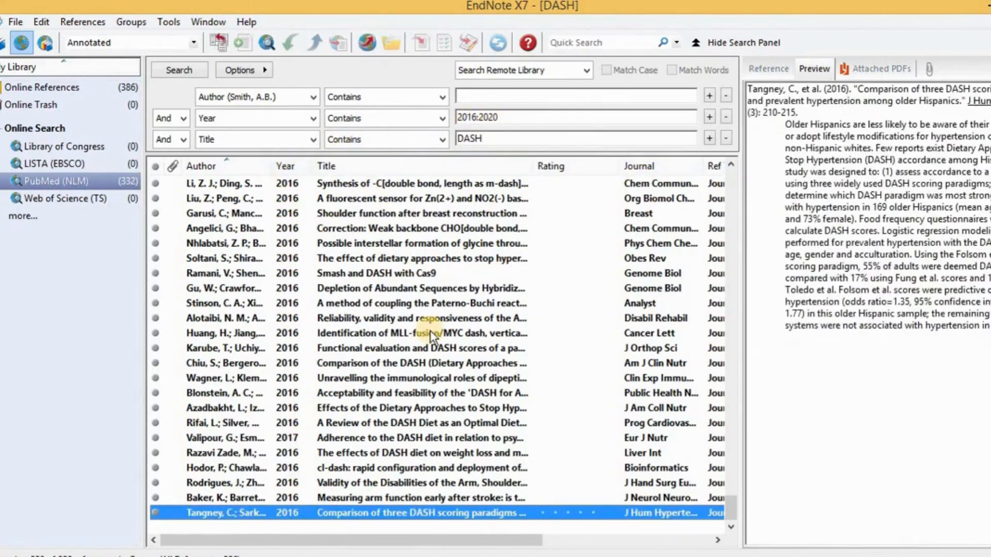
pyautogui.press('Up')
pyautogui.press('Up')
pyautogui.press('Up')
pyautogui.press('Up')
pyautogui.press('Up')
pyautogui.press('Up')
pyautogui.press('Up')
pyautogui.press('Up')
pyautogui.press('Up')
pyautogui.press('Up')
pyautogui.press('Up')
pyautogui.press('Up')
pyautogui.press('Up')
pyautogui.press('Up')
pyautogui.press('Up')
pyautogui.press('Up')
pyautogui.press('Up')
pyautogui.press('Up')
pyautogui.press('Up')
pyautogui.press('Up')
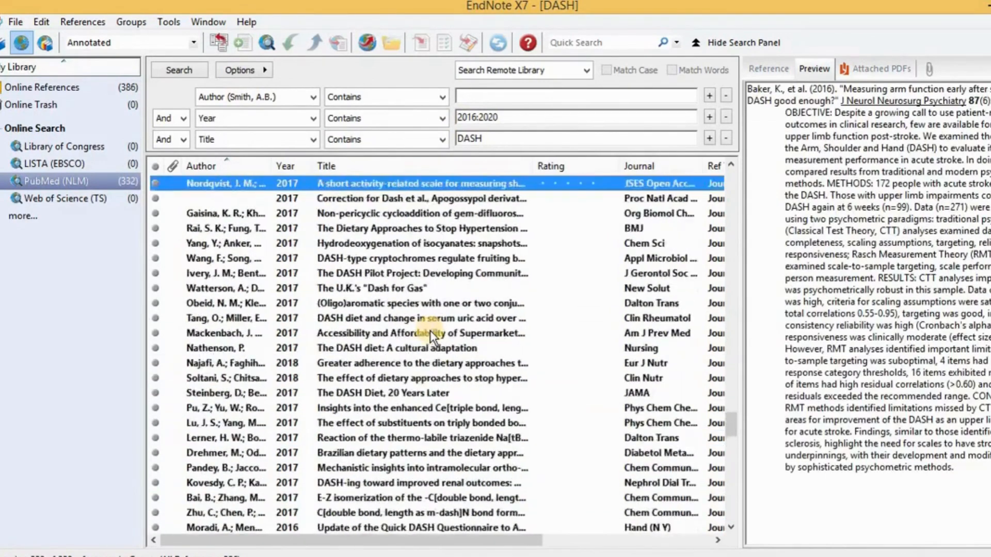
pyautogui.press('Up')
pyautogui.press('Up')
pyautogui.press('Up')
pyautogui.press('Up')
pyautogui.press('Up')
pyautogui.press('Up')
pyautogui.press('Up')
pyautogui.press('Up')
pyautogui.press('Up')
pyautogui.press('Up')
pyautogui.press('Up')
pyautogui.press('Up')
pyautogui.press('Up')
pyautogui.press('Up')
pyautogui.press('Up')
pyautogui.press('Up')
pyautogui.press('Up')
pyautogui.press('Up')
pyautogui.press('Up')
pyautogui.press('Up')
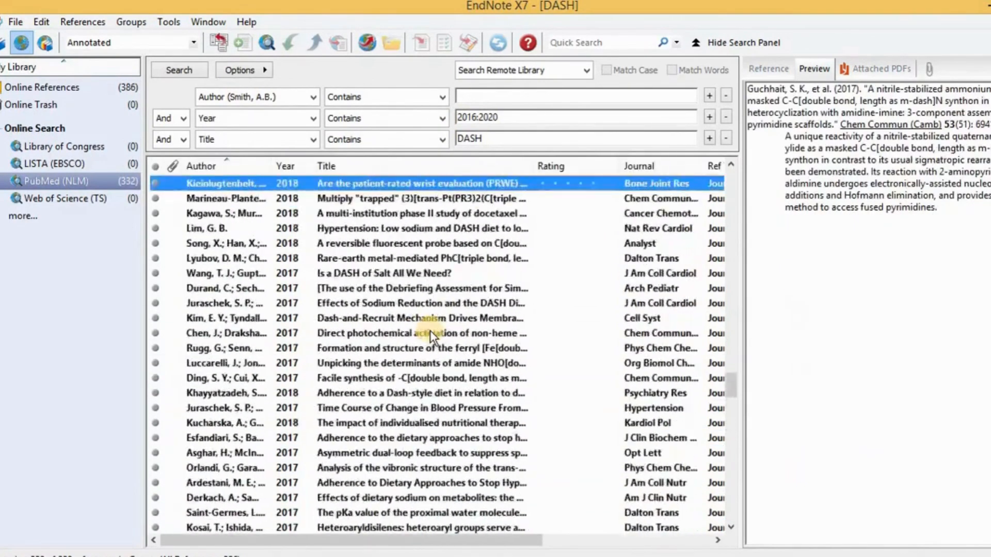
pyautogui.press('Up')
pyautogui.press('Up')
pyautogui.press('Up')
pyautogui.press('Up')
pyautogui.press('Up')
pyautogui.press('Up')
pyautogui.press('Up')
pyautogui.press('Up')
pyautogui.press('Up')
pyautogui.press('Up')
pyautogui.press('Up')
pyautogui.press('Up')
pyautogui.press('Up')
pyautogui.press('Up')
pyautogui.press('Up')
pyautogui.press('Up')
pyautogui.press('Up')
pyautogui.press('Up')
pyautogui.press('Up')
pyautogui.press('Up')
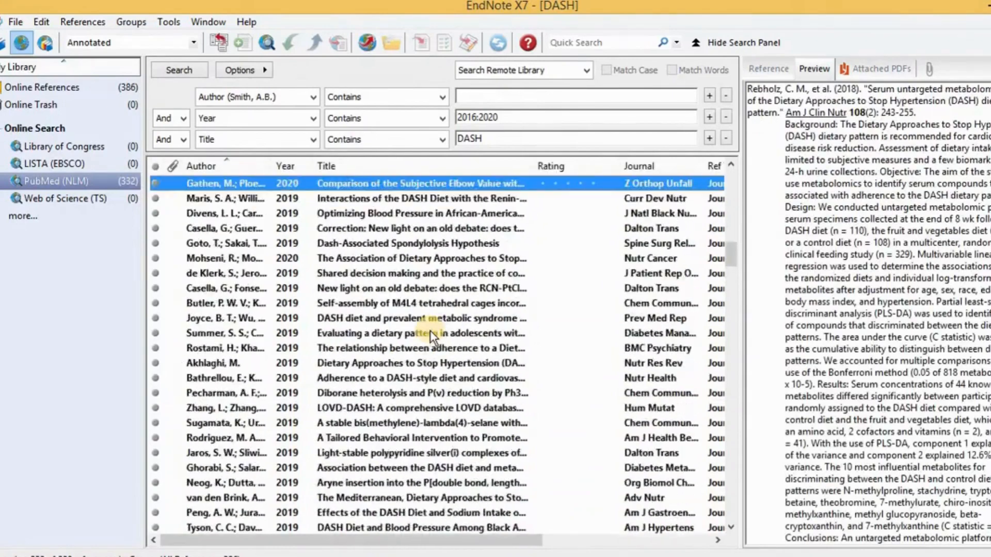
pyautogui.press('Up')
pyautogui.press('Up')
pyautogui.press('Up')
pyautogui.press('Up')
pyautogui.press('Up')
pyautogui.press('Up')
pyautogui.press('Up')
pyautogui.press('Up')
pyautogui.press('Up')
pyautogui.press('Up')
pyautogui.press('Up')
pyautogui.press('Up')
pyautogui.press('Up')
pyautogui.press('Up')
pyautogui.press('Up')
pyautogui.press('Up')
pyautogui.press('Up')
pyautogui.press('Up')
pyautogui.press('Up')
pyautogui.press('Up')
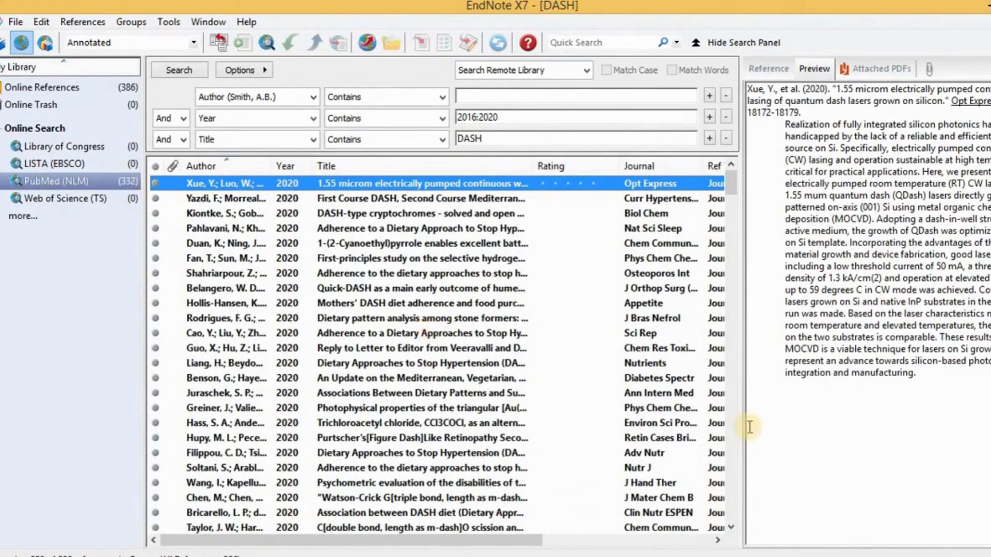
# - Select the 2019 Chem Sci lipidomic workflow, Curr Med Imaging Rev Dash streaming and Nutrients calorie-restricted DASH diet references
pyautogui.click(735, 527)
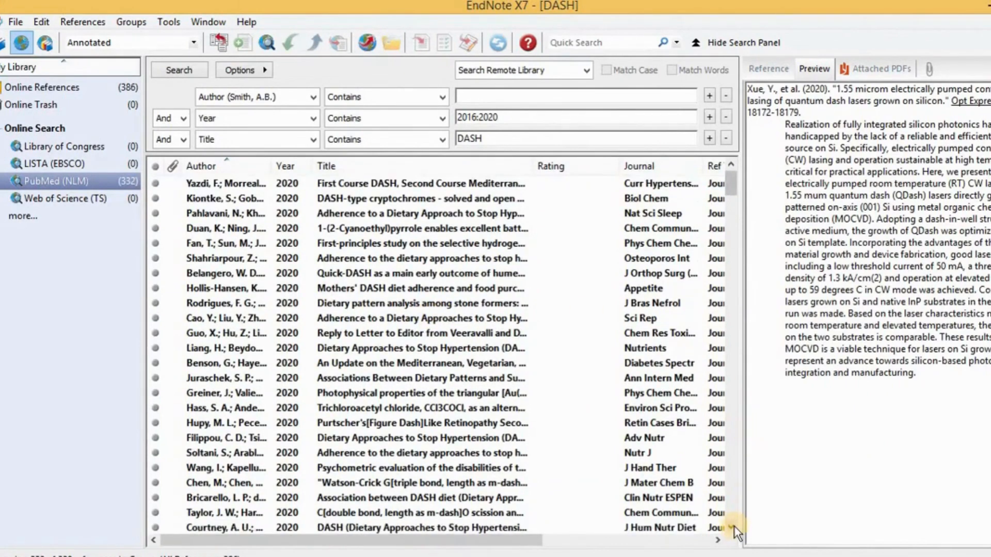
pyautogui.click(736, 527)
pyautogui.tripleClick(735, 527)
pyautogui.doubleClick(735, 527)
pyautogui.doubleClick(735, 528)
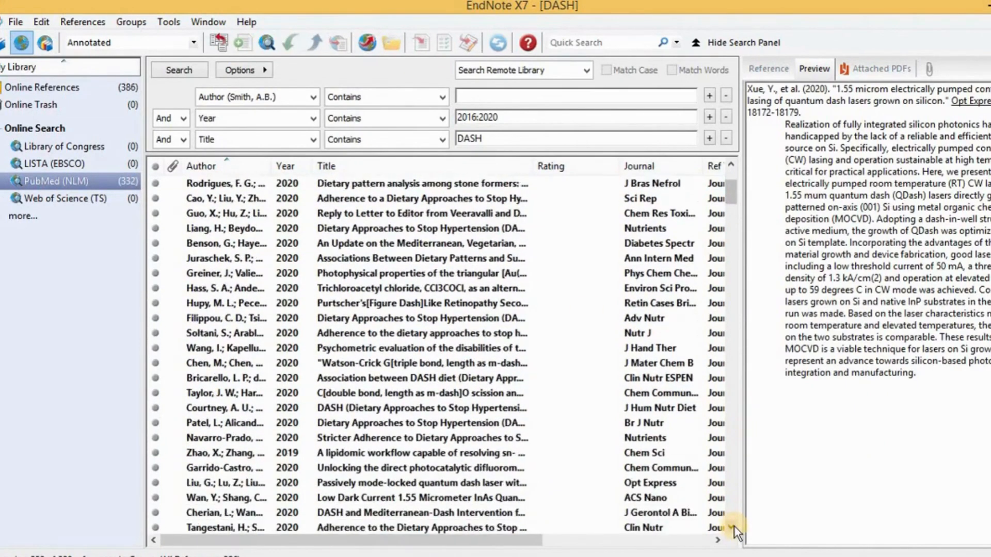
pyautogui.click(735, 528)
pyautogui.click(735, 528)
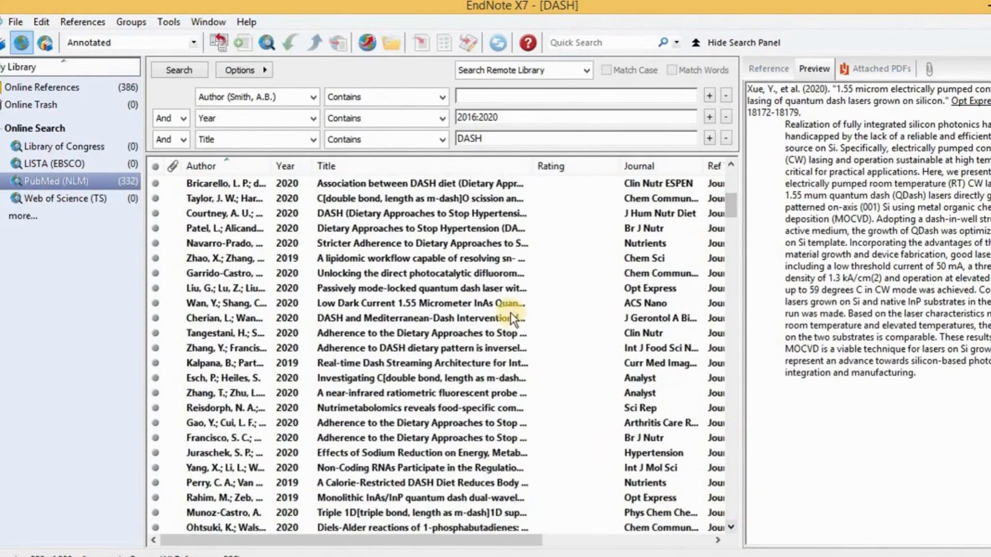
pyautogui.click(370, 258)
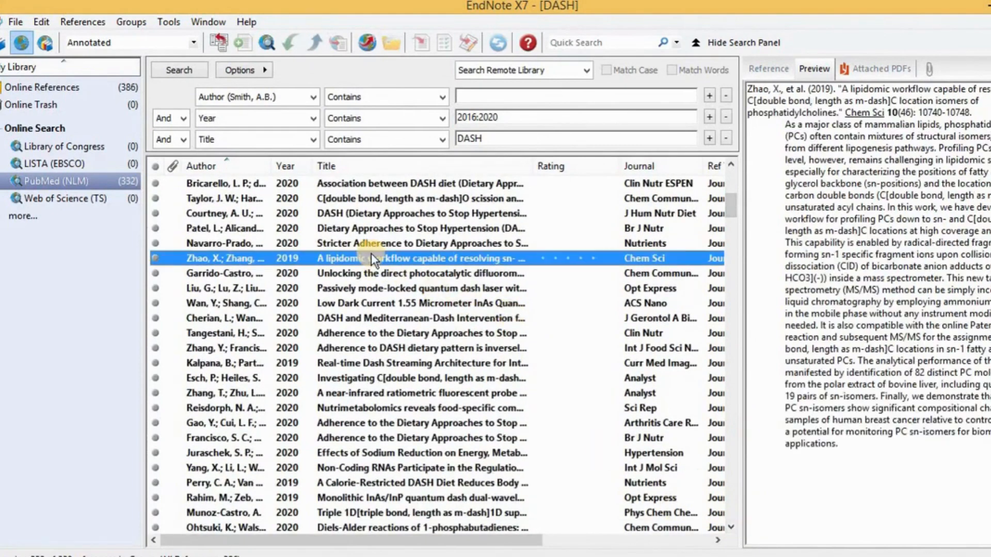
pyautogui.keyDown('ctrl'); pyautogui.click(378, 364); pyautogui.keyUp('ctrl')
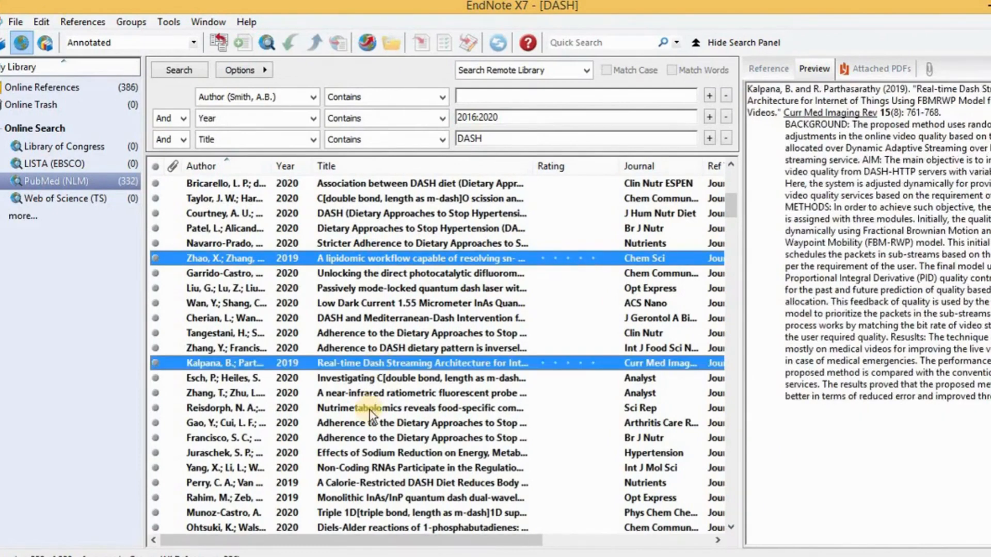
pyautogui.keyDown('ctrl'); pyautogui.click(365, 485); pyautogui.keyUp('ctrl')
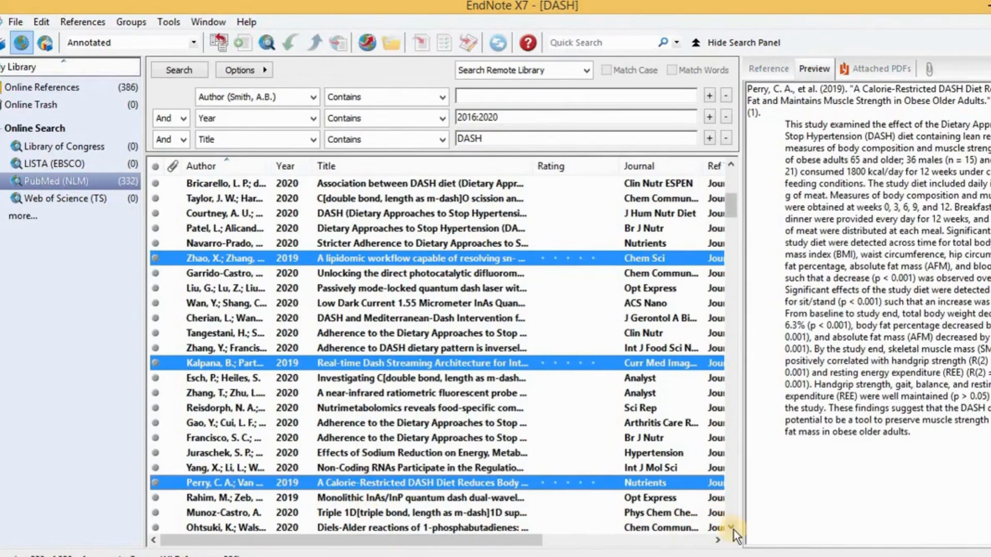
# - Add the adjacent 2019 Sci Rep and Nutrients references on Dietary Approaches to Stop Hypertension to the selection
pyautogui.scroll(-2, 733, 531)
pyautogui.scroll(-2, 735, 534)
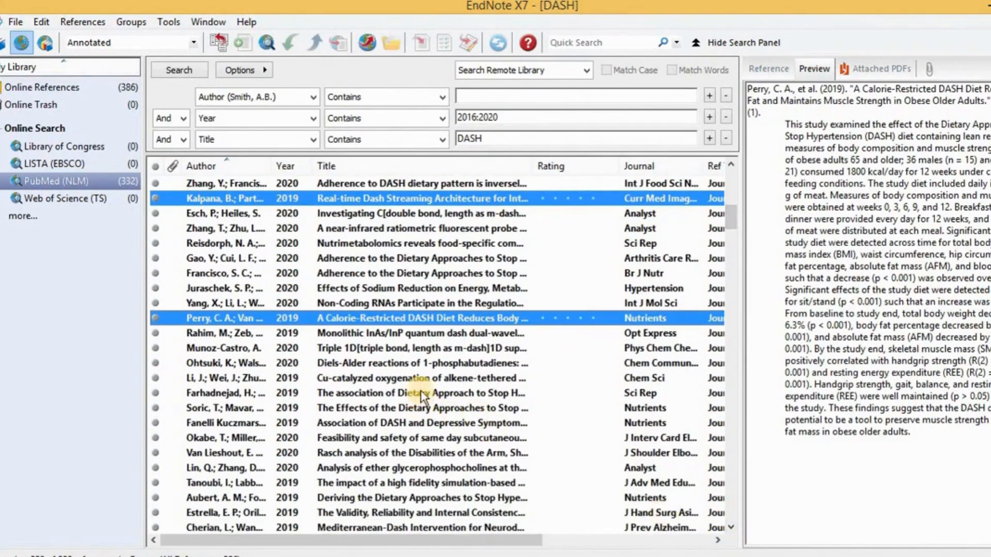
pyautogui.keyDown('ctrl'); pyautogui.click(421, 390); pyautogui.keyUp('ctrl')
pyautogui.keyDown('ctrl'); pyautogui.click(391, 414); pyautogui.keyUp('ctrl')
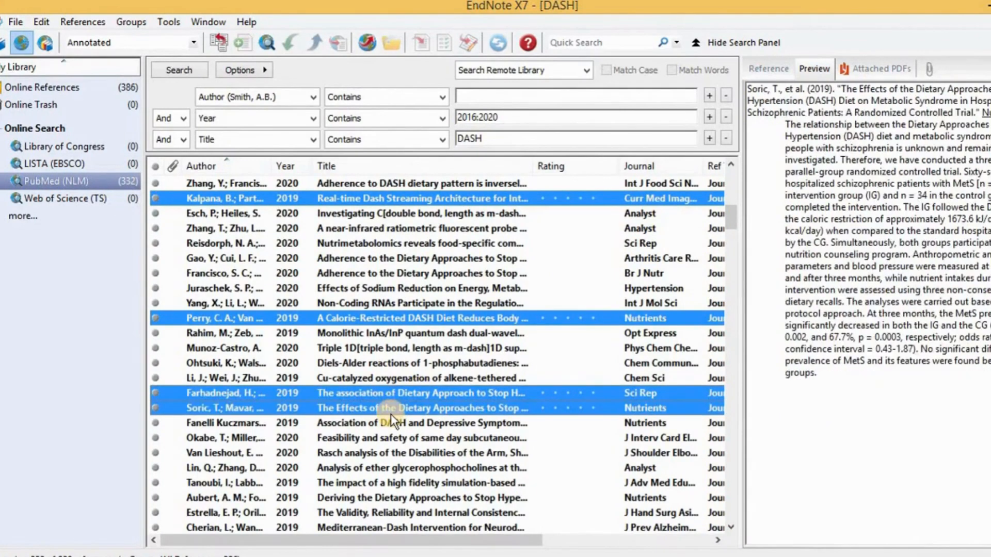
# - Add the 2019 Dalton Trans organometallic carbon chain, Curr Hypertens Rev DASH dietary pattern and Curr Dev Nutr references to the selection
pyautogui.click(732, 528)
pyautogui.moveTo(732, 529); pyautogui.dragTo(732, 529)
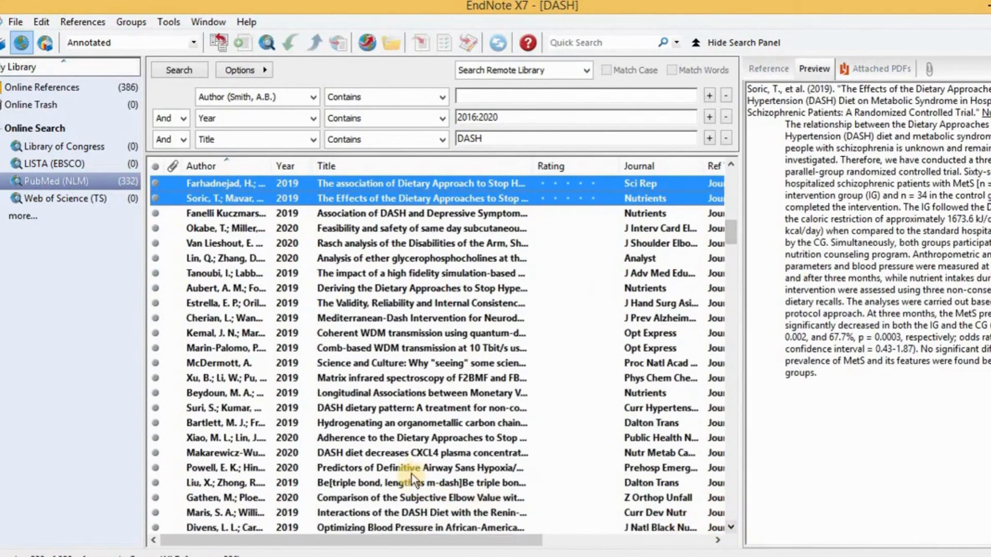
pyautogui.keyDown('ctrl'); pyautogui.click(431, 439); pyautogui.keyUp('ctrl')
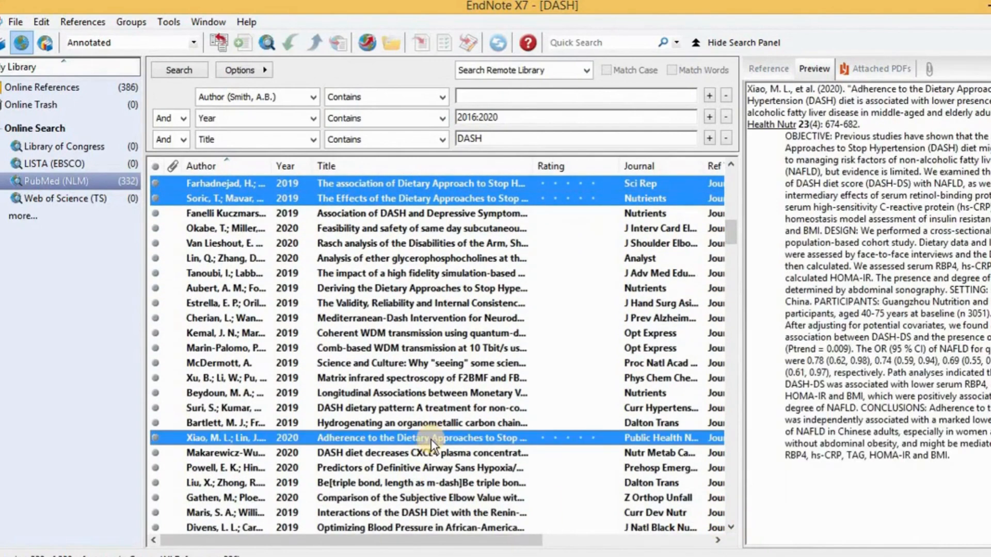
pyautogui.keyDown('ctrl'); pyautogui.click(431, 439); pyautogui.keyUp('ctrl')
pyautogui.keyDown('ctrl'); pyautogui.click(448, 423); pyautogui.keyUp('ctrl')
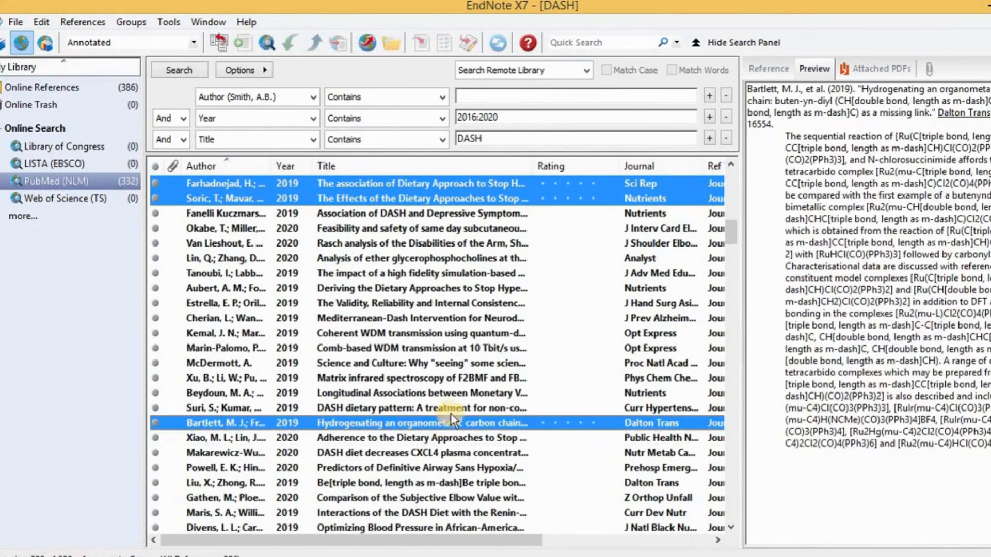
pyautogui.keyDown('ctrl'); pyautogui.click(453, 407); pyautogui.keyUp('ctrl')
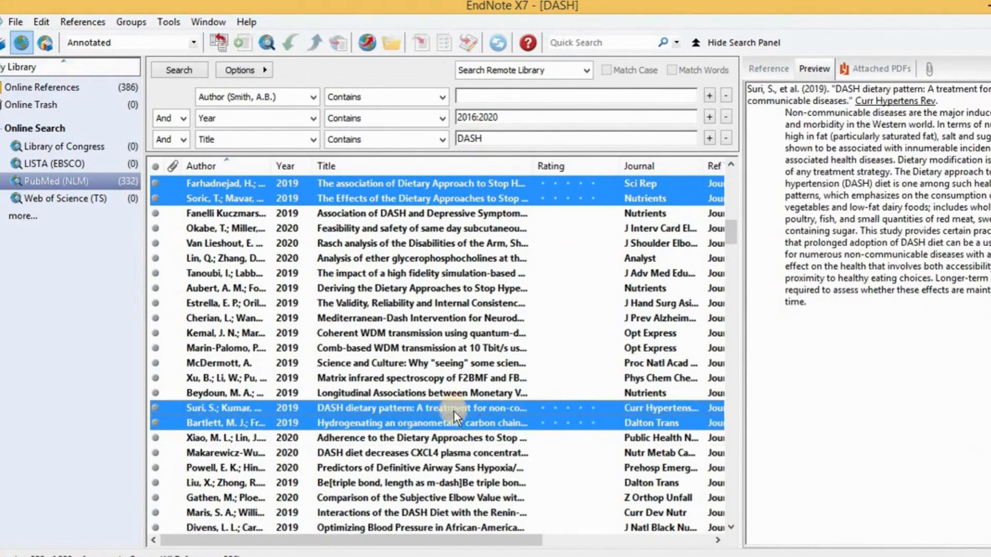
pyautogui.keyDown('ctrl'); pyautogui.click(433, 512); pyautogui.keyUp('ctrl')
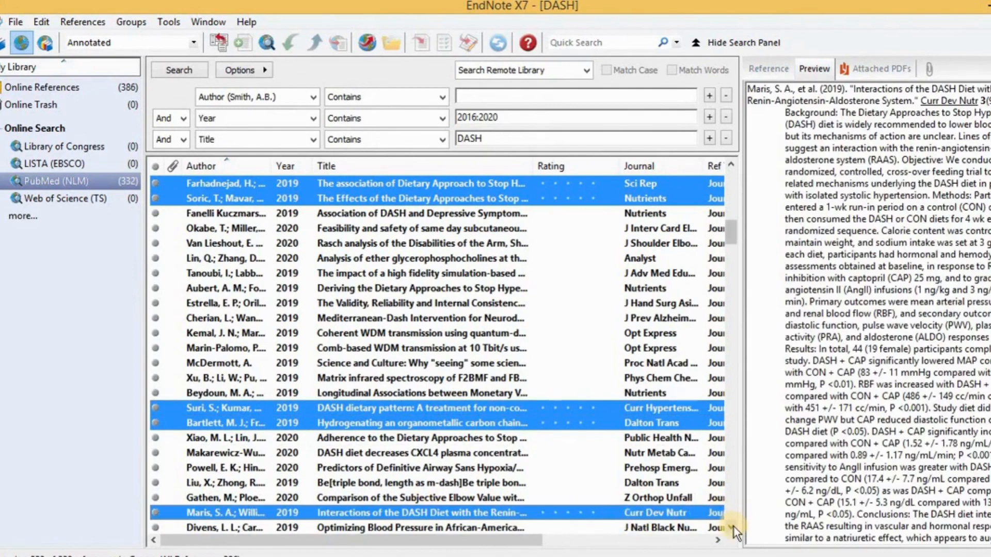
# - Add the 2019 Am J Health Behav tailored behavioral intervention and BMC Psychiatry diet adherence references to the selection
pyautogui.scroll(-7, 733, 526)
pyautogui.scroll(-8, 733, 526)
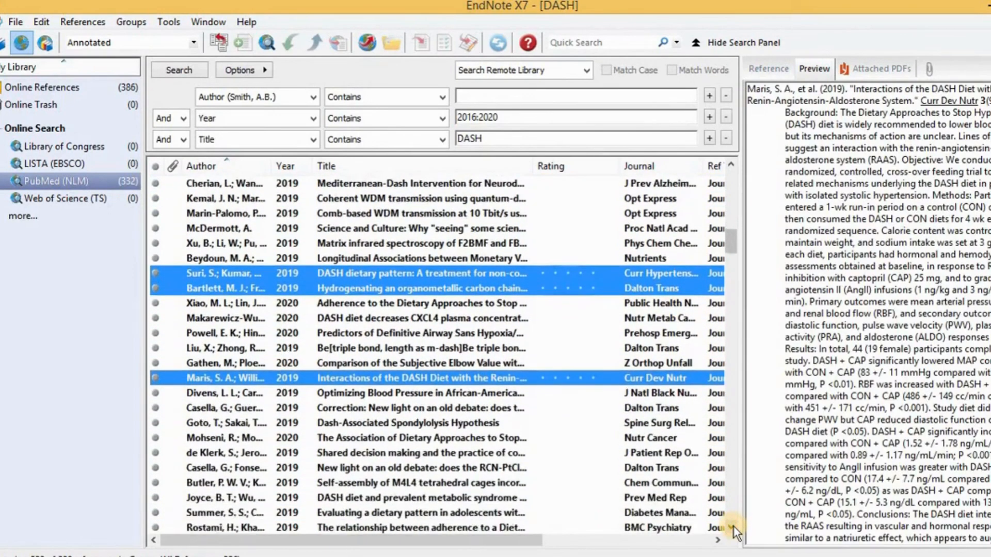
pyautogui.scroll(-5, 733, 525)
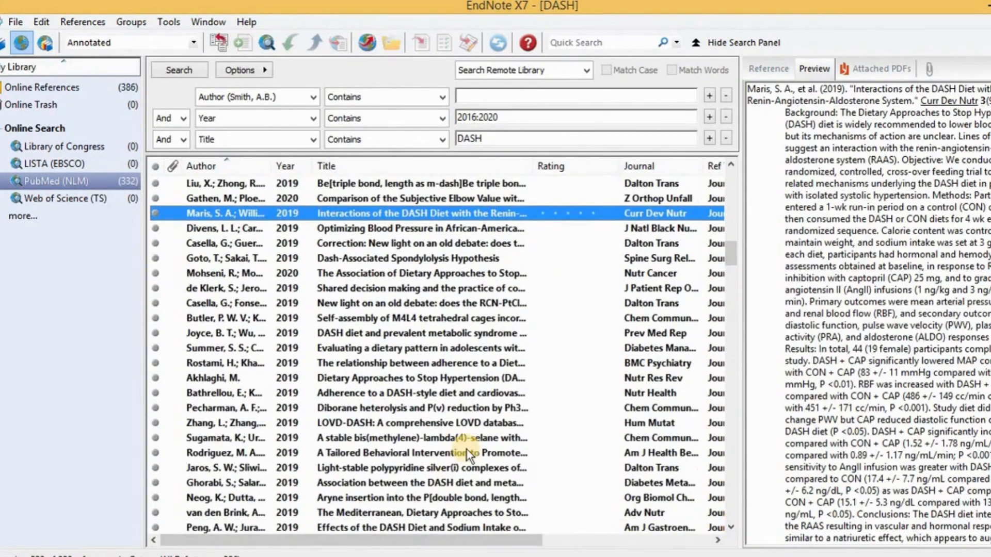
pyautogui.keyDown('ctrl'); pyautogui.click(467, 450); pyautogui.keyUp('ctrl')
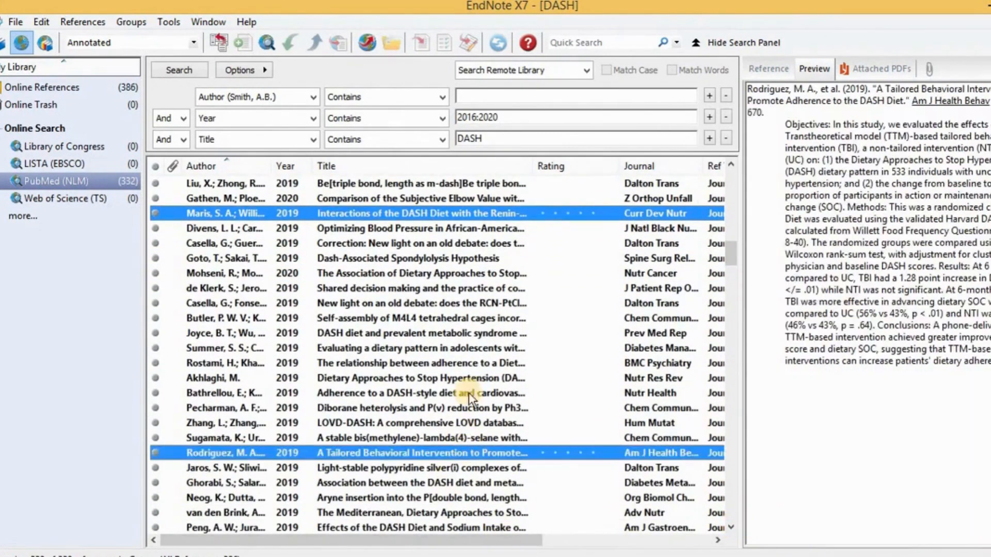
pyautogui.keyDown('ctrl'); pyautogui.click(467, 366); pyautogui.keyUp('ctrl')
# - Add the 2019 Dalton Trans reference on alkynylselenolatoalkylidynes to the selection
pyautogui.scroll(-4, 735, 525)
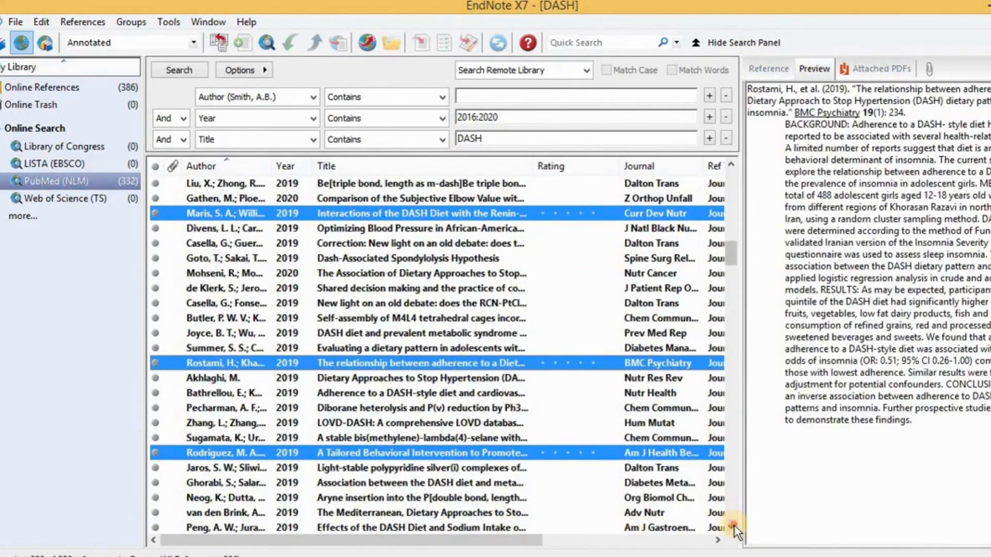
pyautogui.scroll(-1, 735, 526)
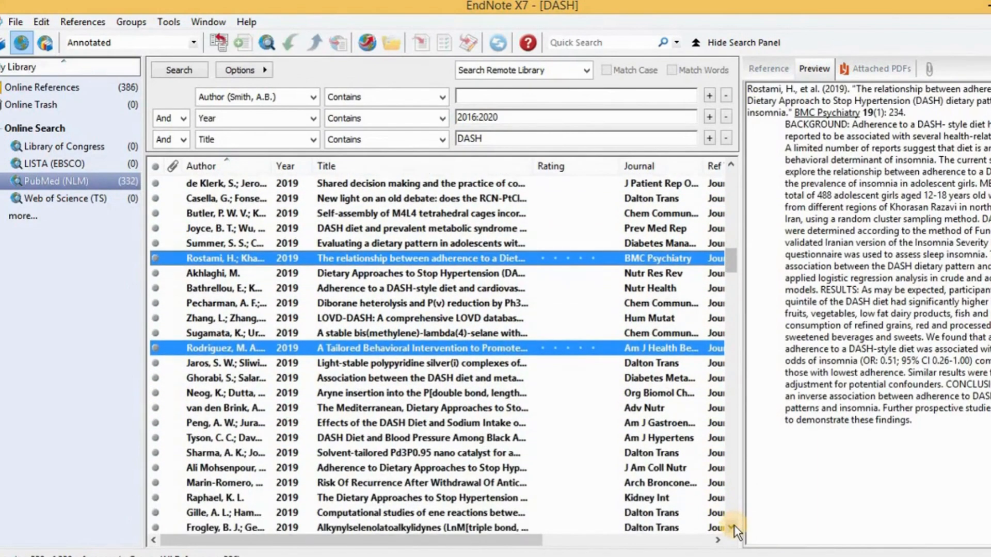
pyautogui.scroll(-7, 734, 525)
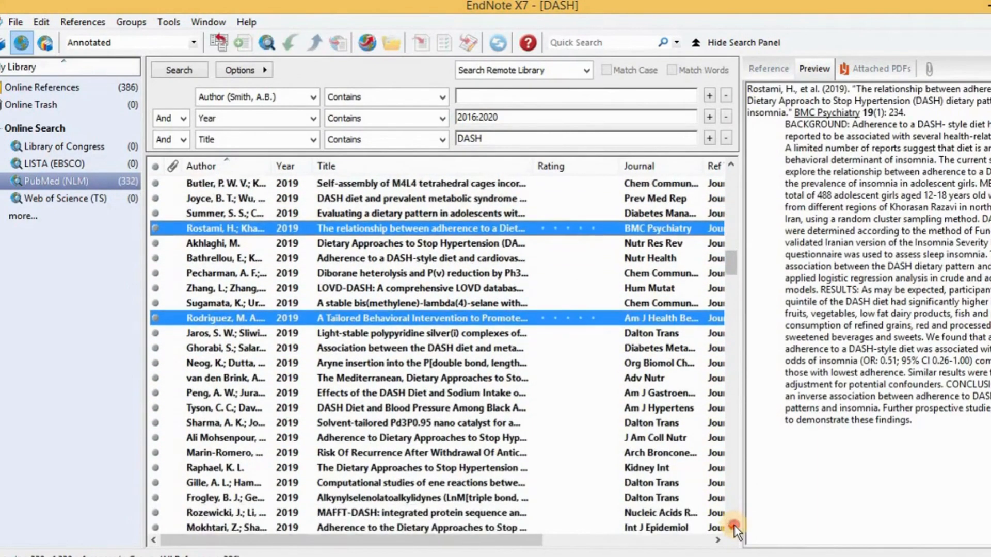
pyautogui.click(734, 525)
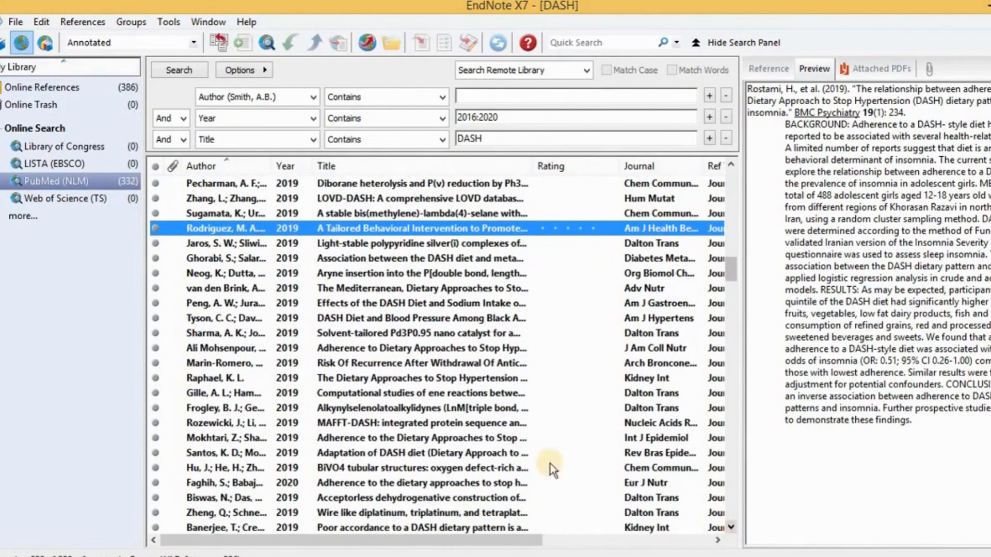
pyautogui.keyDown('ctrl'); pyautogui.click(488, 411); pyautogui.keyUp('ctrl')
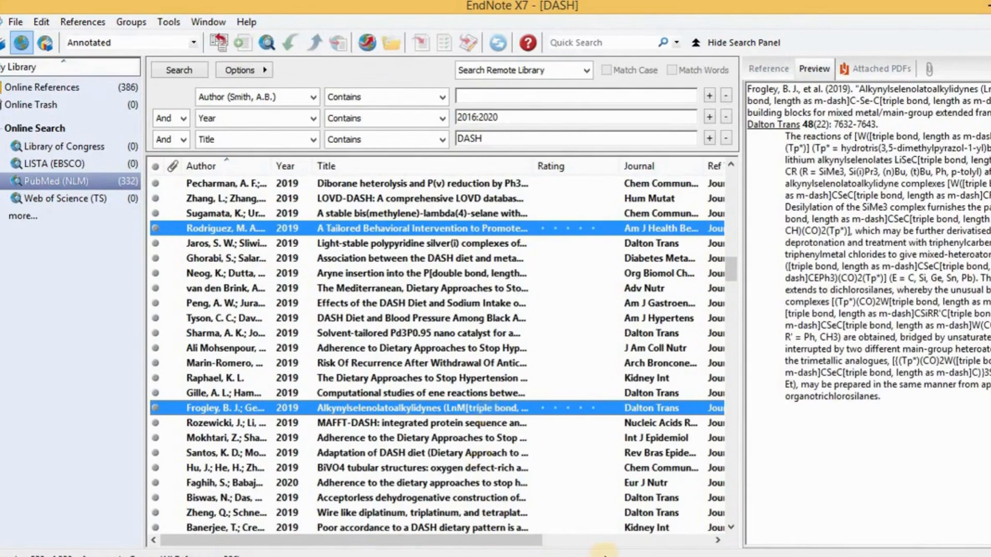
# - Add the 2018 Am J Clin Nutr metabolomic profile, Food Nutr Bull Dietary Approaches and Chem Sci acetone activation references to the selection
pyautogui.click(732, 522)
pyautogui.click(732, 522)
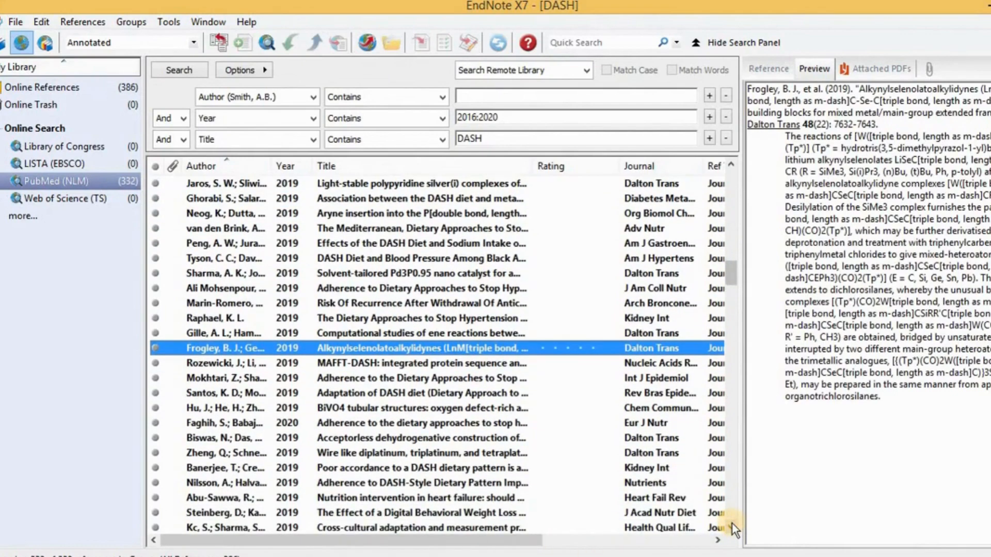
pyautogui.click(732, 522)
pyautogui.click(732, 522)
pyautogui.click(732, 523)
pyautogui.click(732, 522)
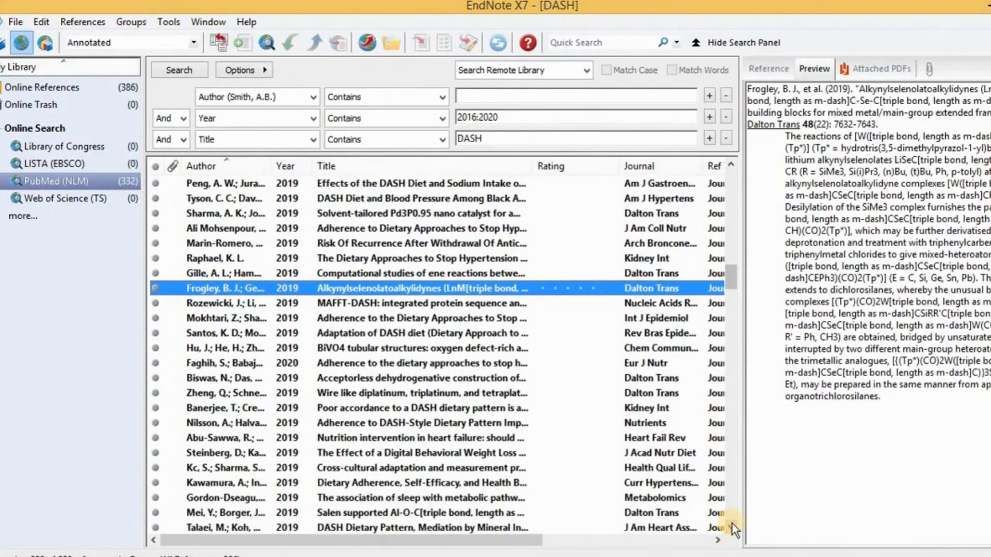
pyautogui.click(732, 523)
pyautogui.click(732, 522)
pyautogui.press('Down')
pyautogui.press('Down')
pyautogui.press('Down')
pyautogui.press('Down')
pyautogui.press('Down')
pyautogui.press('Down')
pyautogui.press('Down')
pyautogui.press('Down')
pyautogui.press('Down')
pyautogui.press('Down')
pyautogui.press('Down')
pyautogui.press('Down')
pyautogui.press('Down')
pyautogui.press('Down')
pyautogui.press('Down')
pyautogui.press('Down')
pyautogui.press('Down')
pyautogui.press('Down')
pyautogui.press('Down')
pyautogui.press('Down')
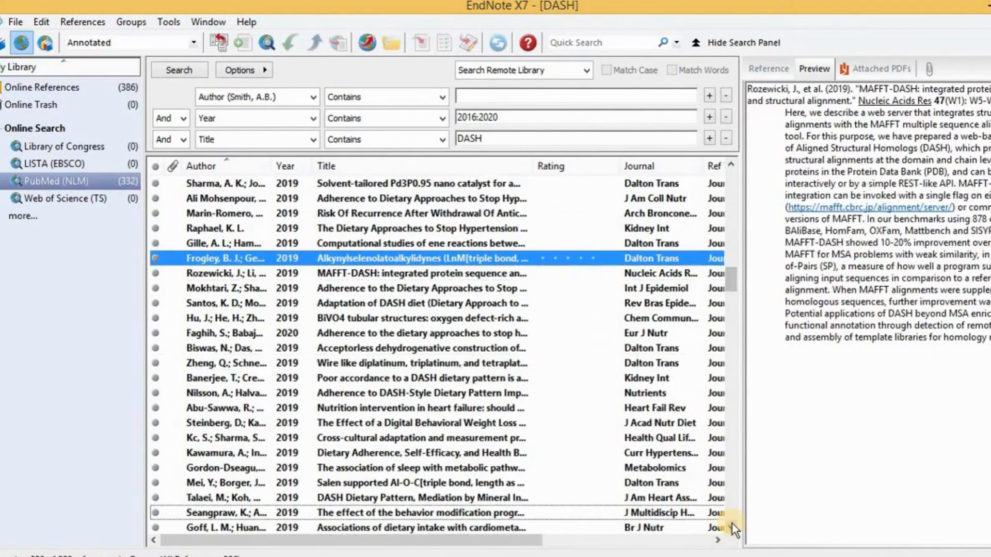
pyautogui.press('Down')
pyautogui.press('Down')
pyautogui.press('Down')
pyautogui.press('Down')
pyautogui.press('Down')
pyautogui.press('Down')
pyautogui.press('Down')
pyautogui.press('Down')
pyautogui.press('Down')
pyautogui.press('Down')
pyautogui.press('Down')
pyautogui.press('Down')
pyautogui.press('Down')
pyautogui.press('Down')
pyautogui.press('Down')
pyautogui.press('Down')
pyautogui.press('Down')
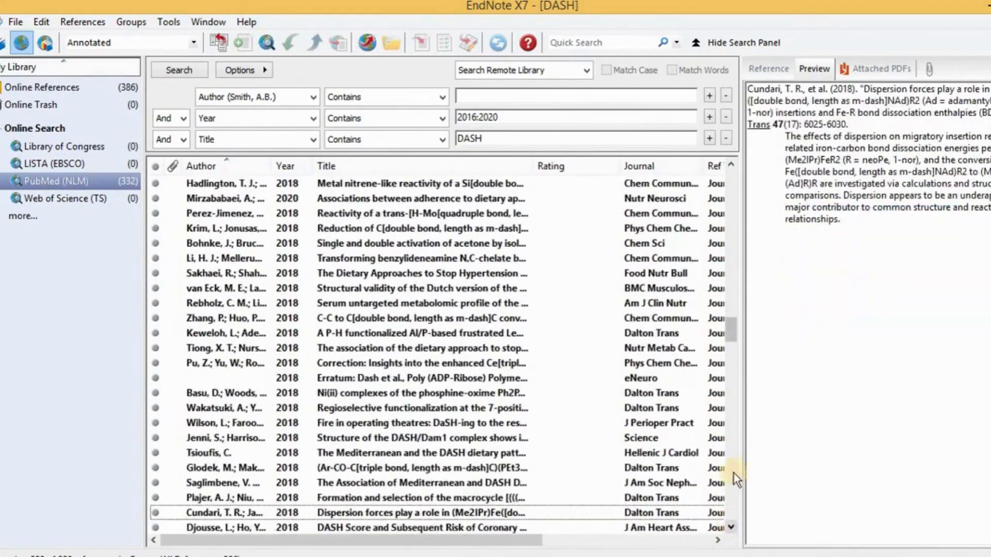
pyautogui.click(442, 302)
pyautogui.keyDown('ctrl'); pyautogui.click(457, 273); pyautogui.keyUp('ctrl')
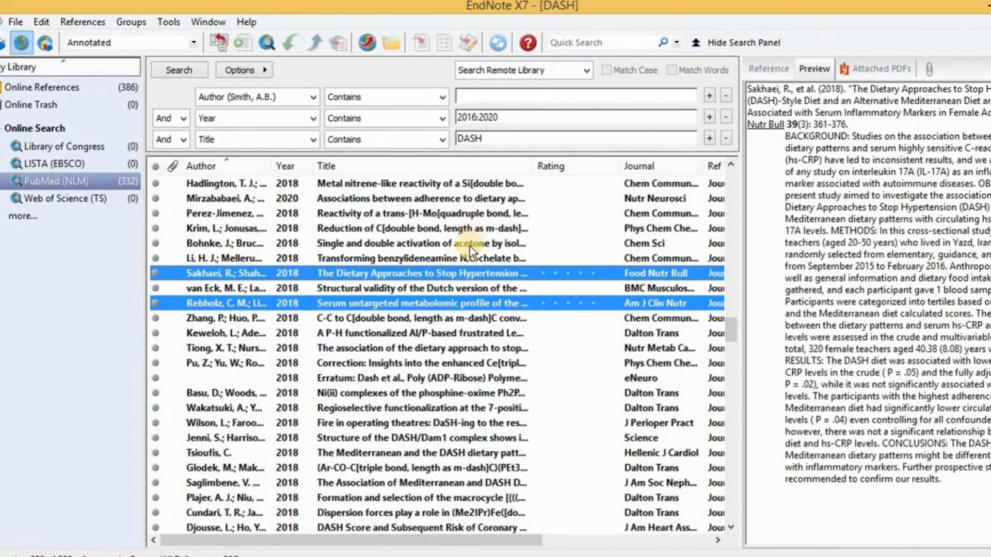
pyautogui.keyDown('ctrl'); pyautogui.click(470, 244); pyautogui.keyUp('ctrl')
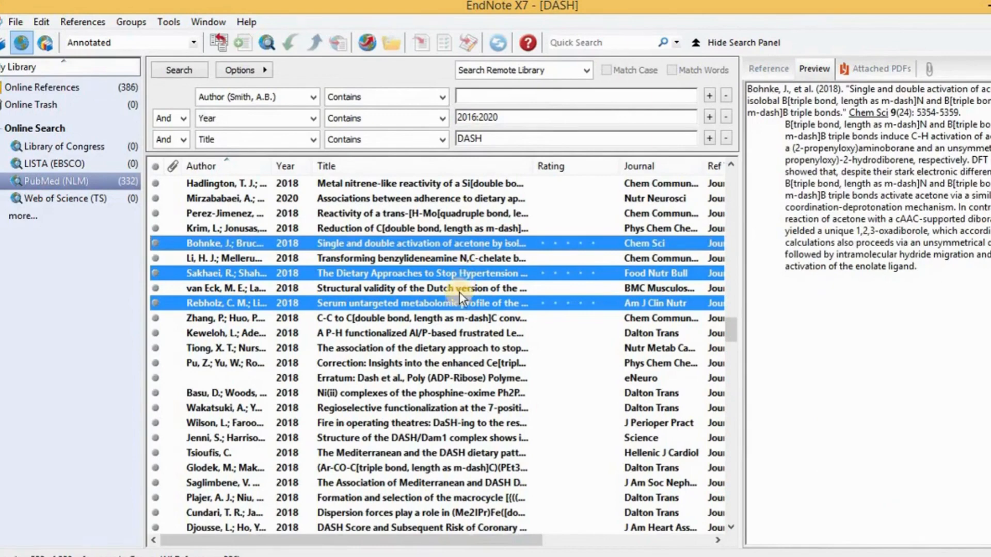
pyautogui.keyDown('ctrl'); pyautogui.click(408, 211); pyautogui.keyUp('ctrl')
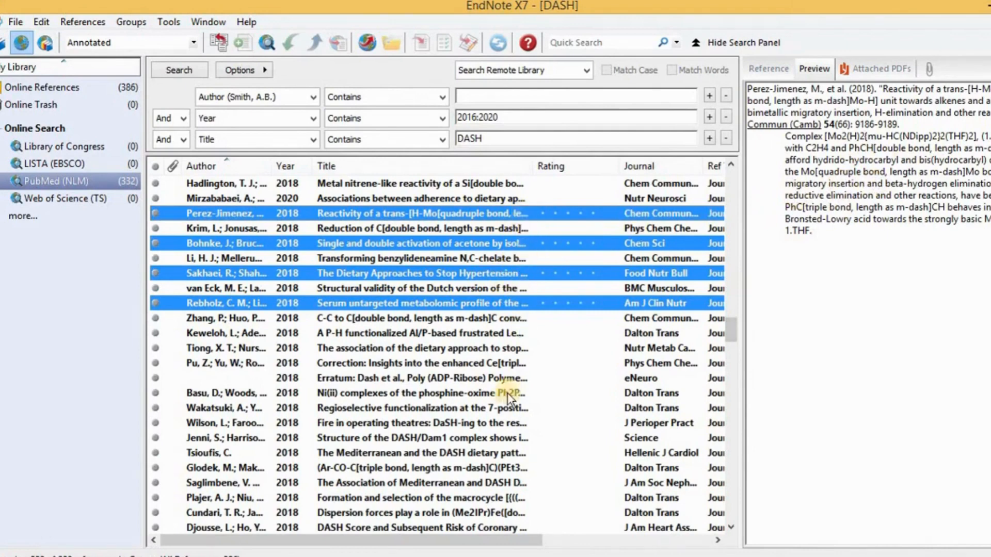
pyautogui.keyDown('ctrl'); pyautogui.click(507, 209); pyautogui.keyUp('ctrl')
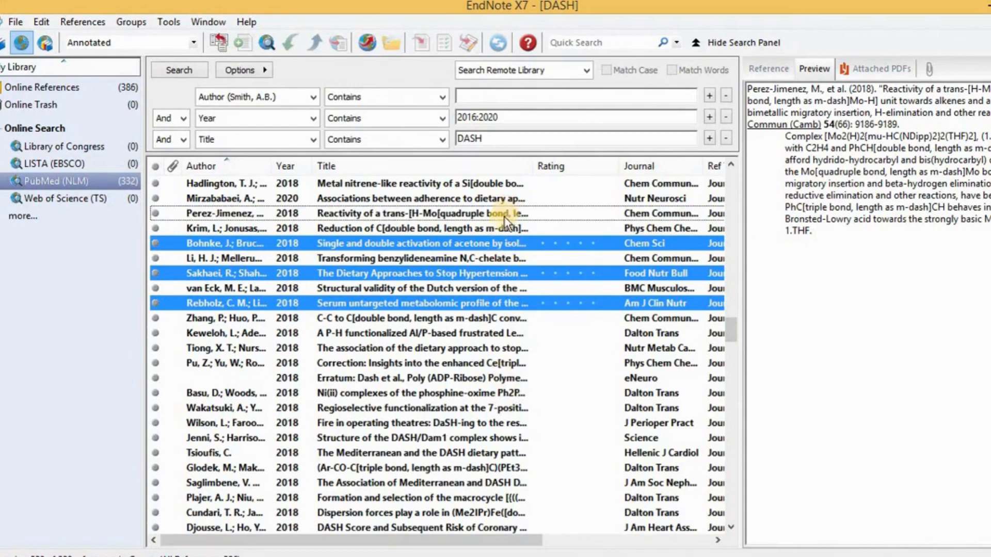
# - Add the 2018 Hellenic J Cardiol and Dalton Trans dispersion forces references to the selection, and copy all selected references to DASH.enl
pyautogui.keyDown('ctrl'); pyautogui.click(383, 456); pyautogui.keyUp('ctrl')
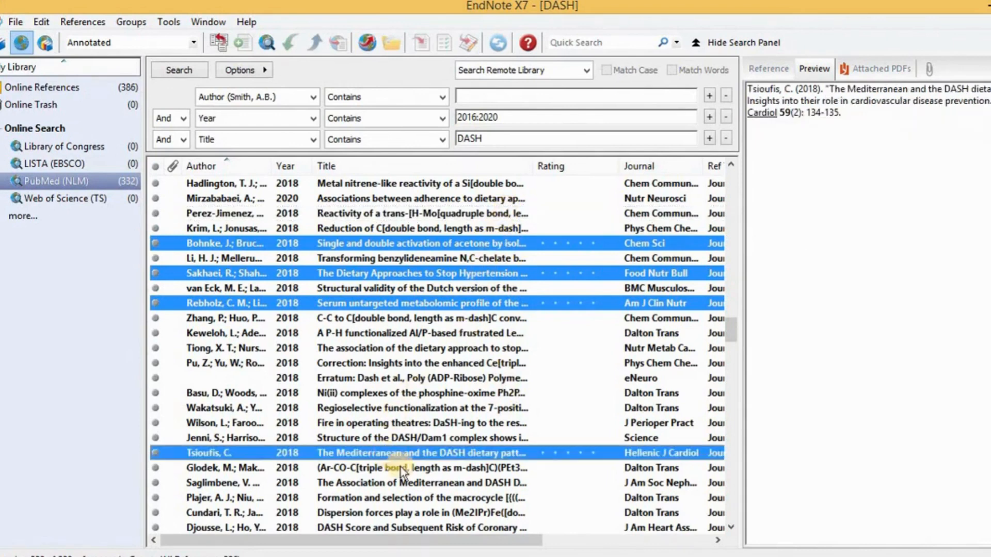
pyautogui.keyDown('ctrl'); pyautogui.click(401, 513); pyautogui.keyUp('ctrl')
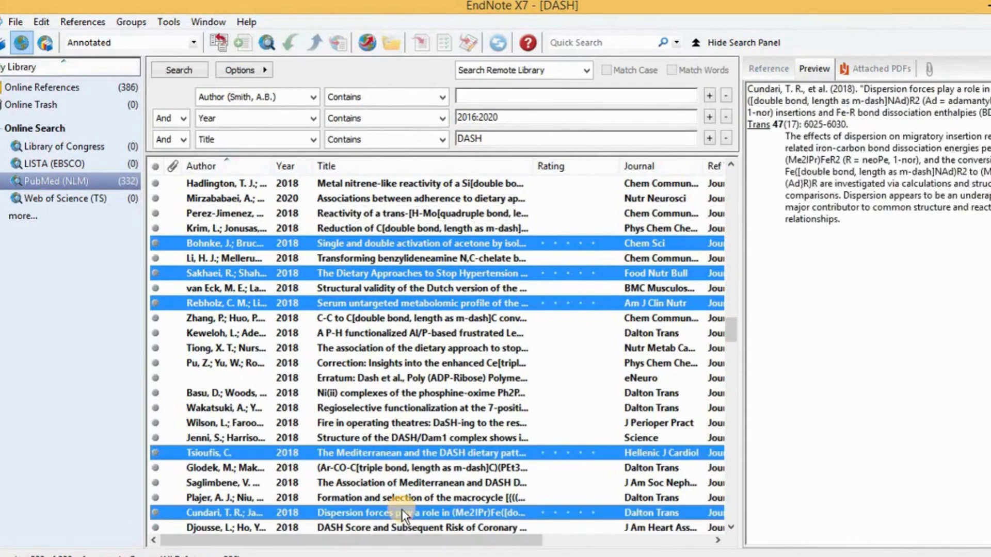
pyautogui.rightClick(516, 243)
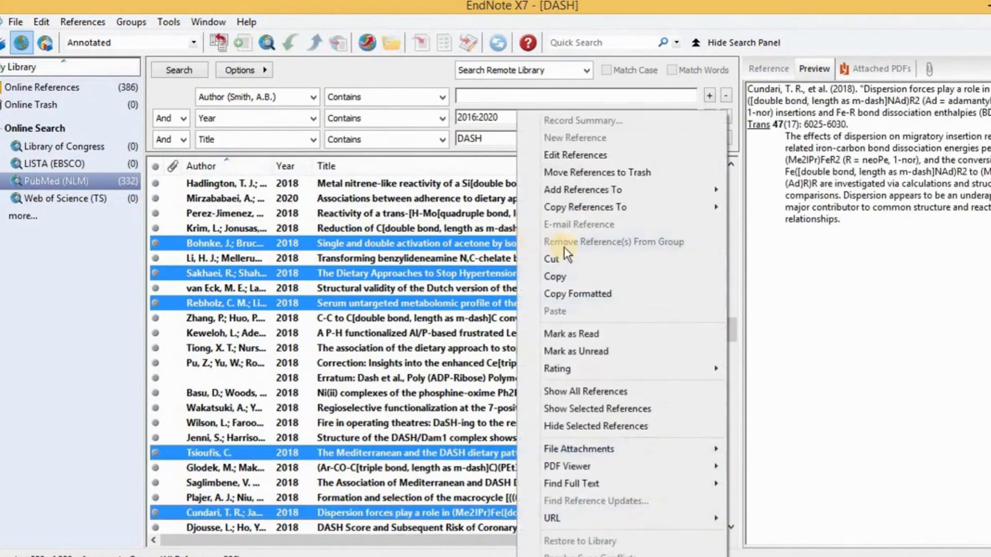
pyautogui.moveTo(595, 215)
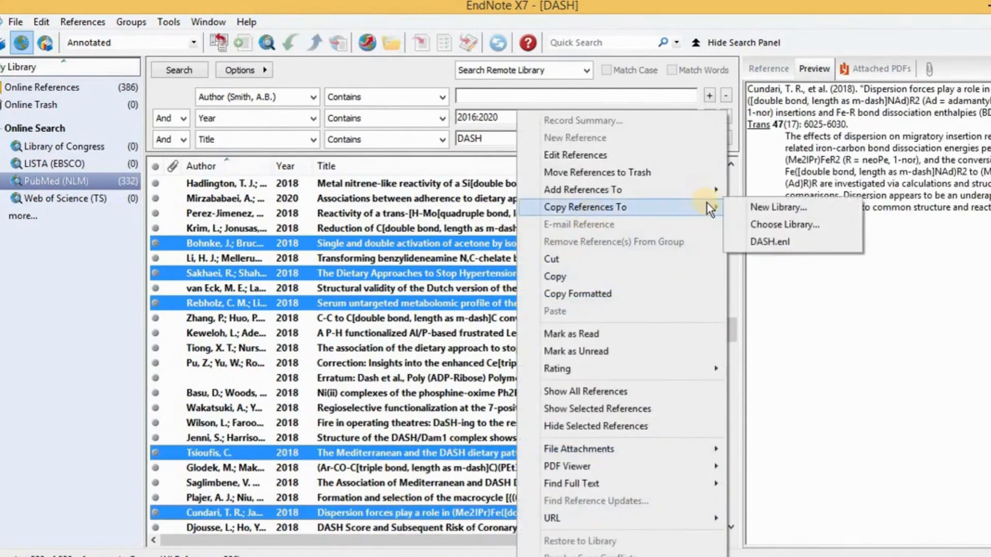
pyautogui.click(763, 241)
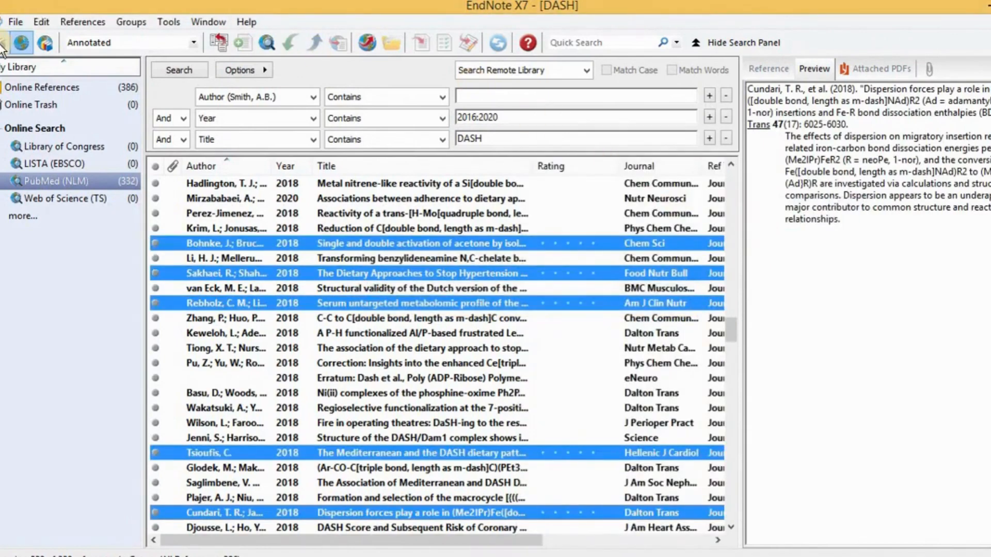
# - Switch to the local library and review its Copied References group and the full reference list
pyautogui.click(3, 46)
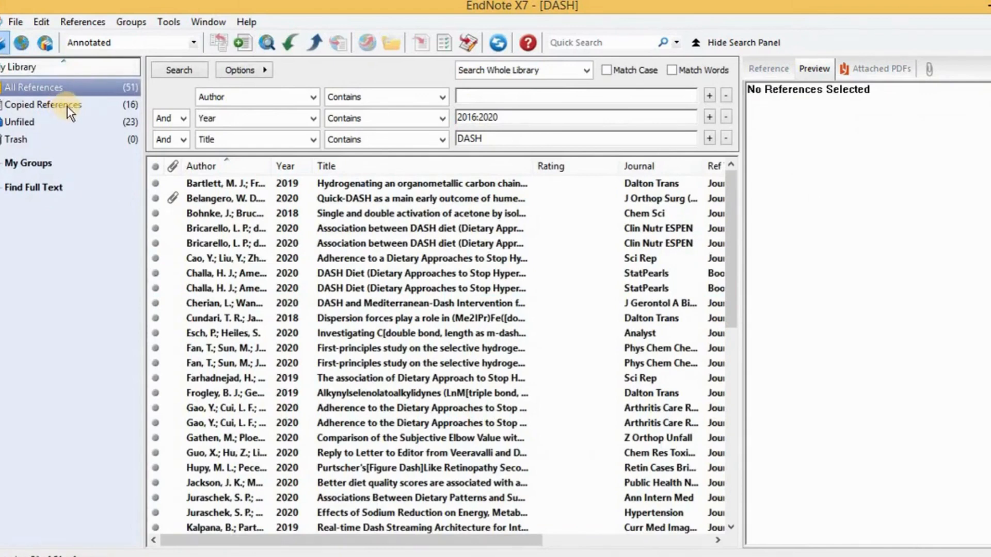
pyautogui.click(69, 106)
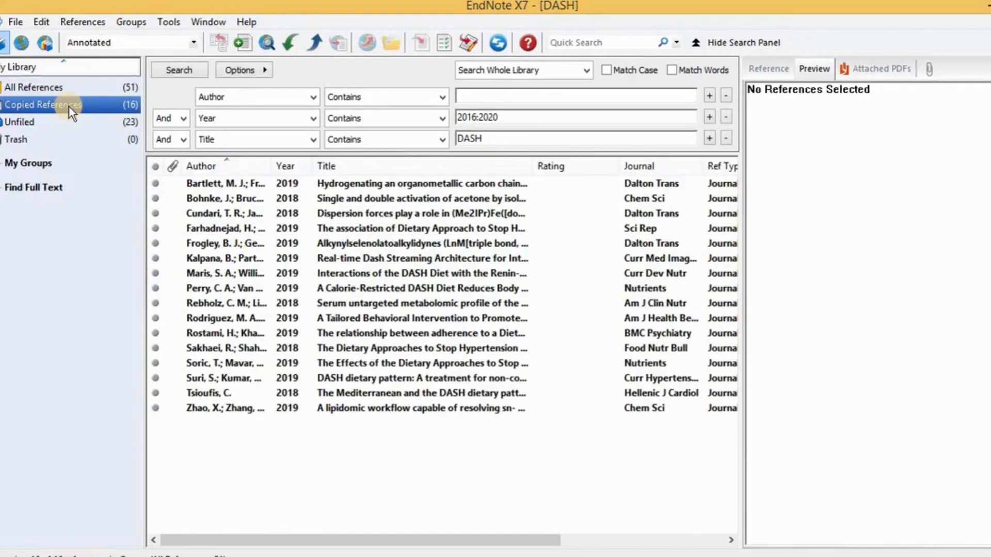
pyautogui.click(122, 85)
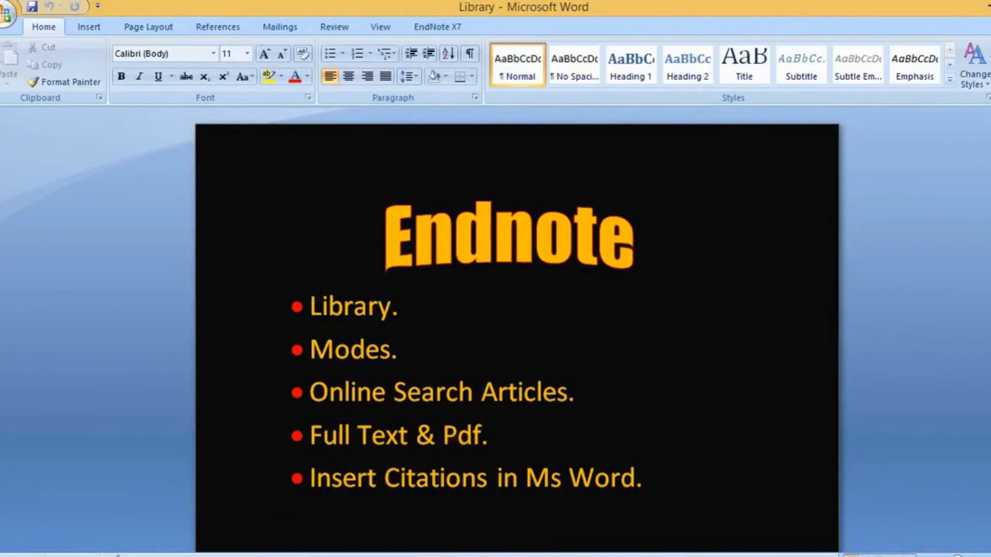
# - Run Find Full Text on all references in the DASH library, accepting the copyright and usage notice
pyautogui.click(239, 497)
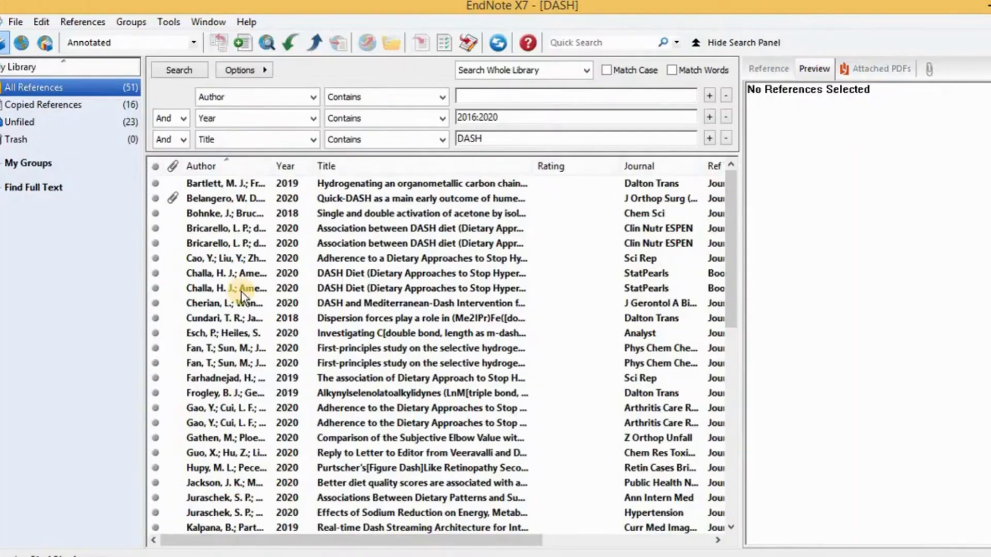
pyautogui.click(307, 185)
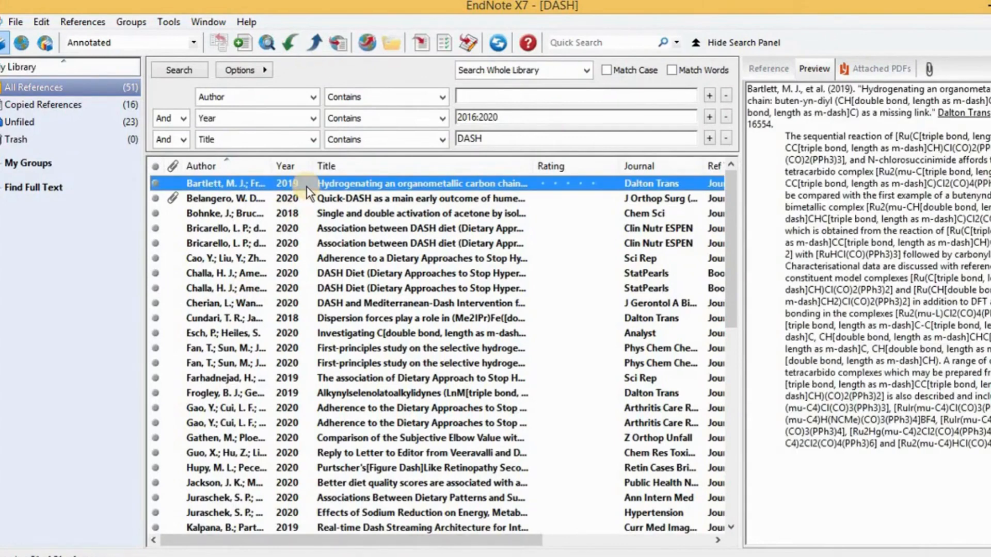
pyautogui.hotkey('ctrl', 'a')
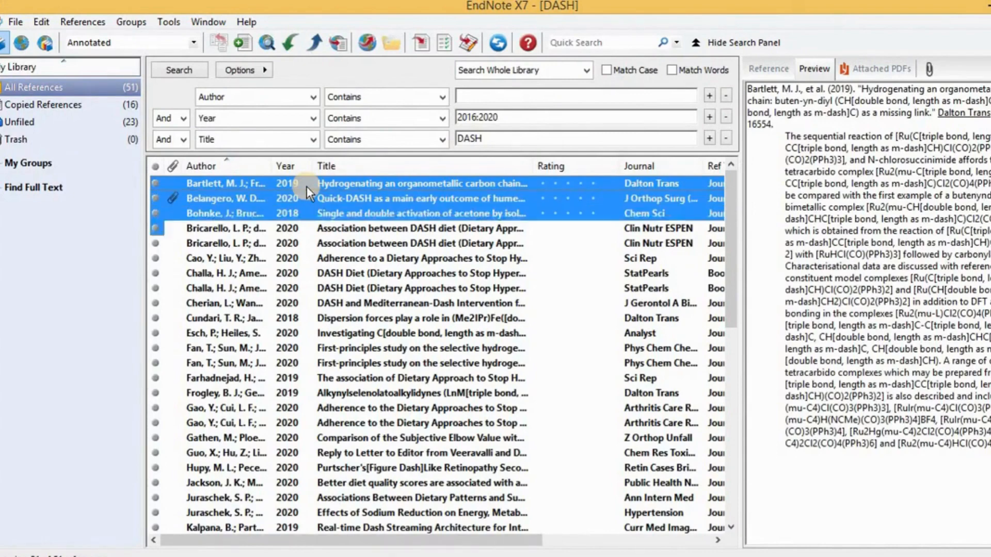
pyautogui.click(341, 48)
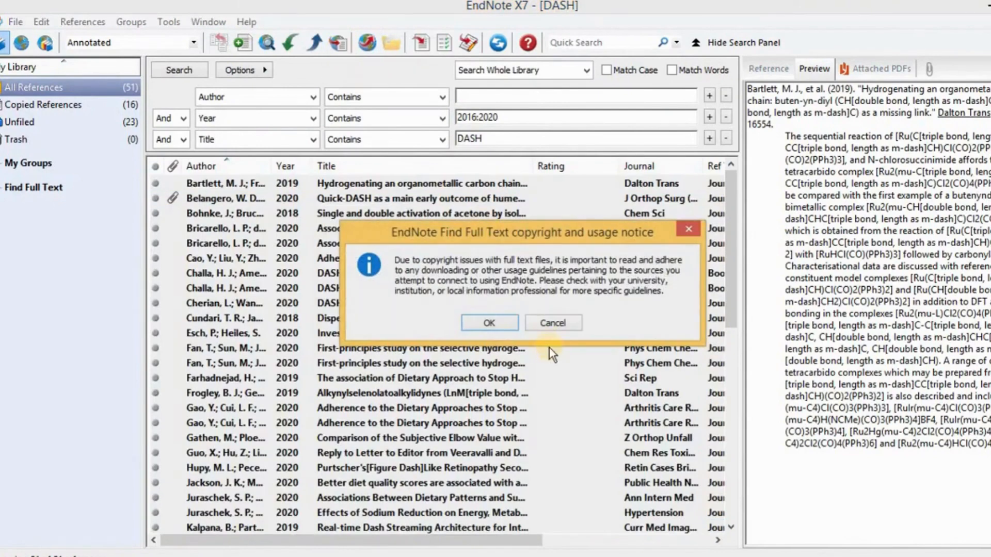
pyautogui.click(502, 321)
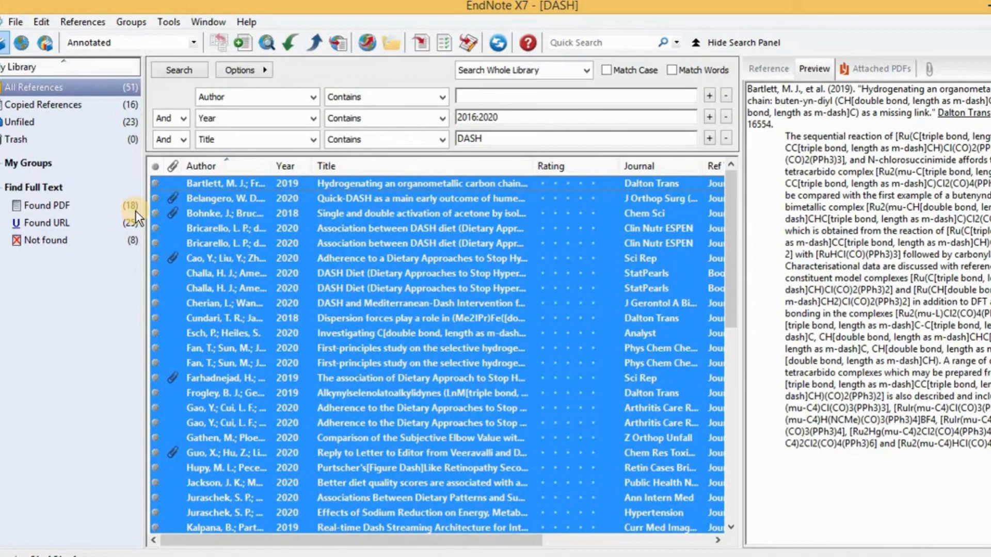
# - Review the references in the Found PDF group and return to the list of all references
pyautogui.click(109, 206)
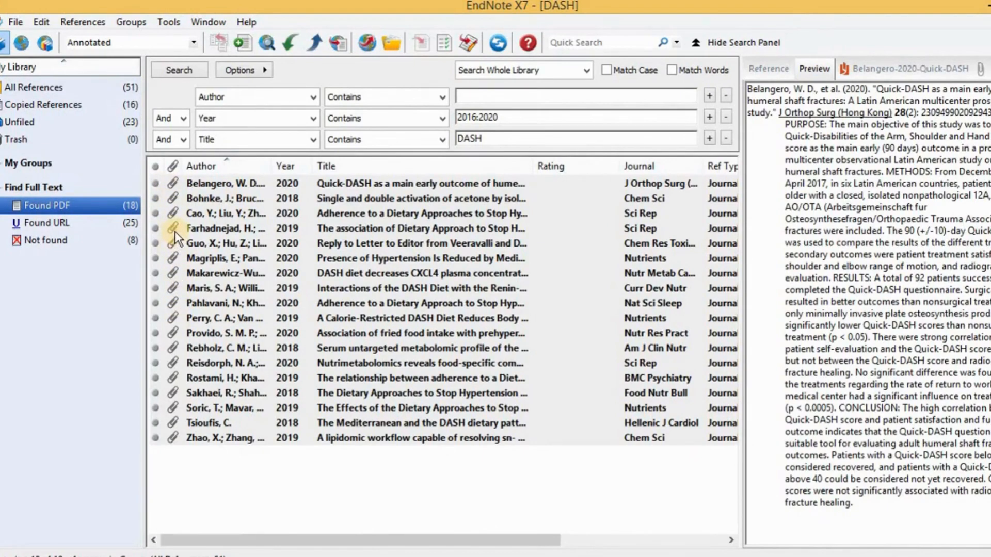
pyautogui.click(116, 87)
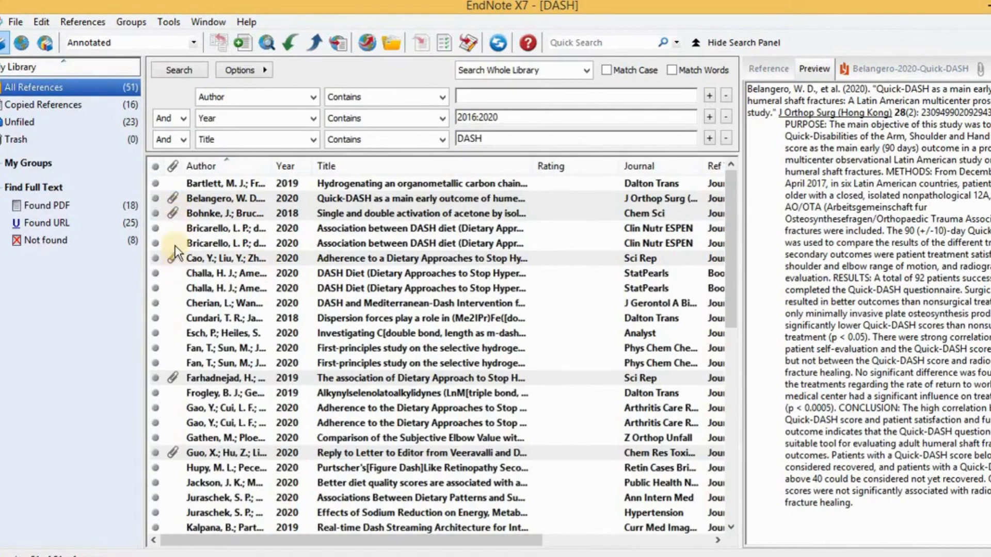
pyautogui.press('Down')
pyautogui.press('Down')
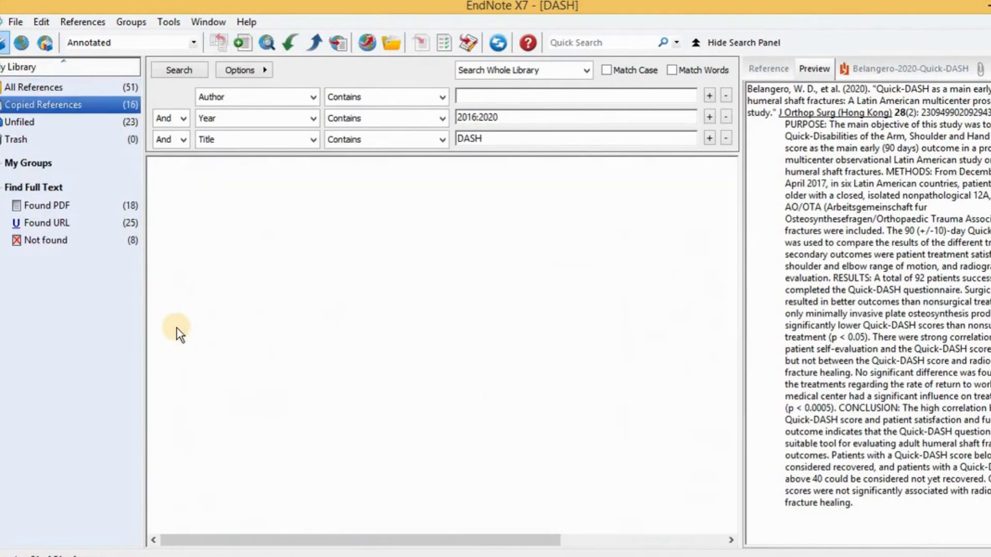
pyautogui.click(120, 92)
# - Examine the full reference list to see which references have a PDF attached
pyautogui.click(233, 213)
pyautogui.press('Down')
pyautogui.press('Down')
pyautogui.press('Down')
pyautogui.press('Down')
pyautogui.press('Down')
pyautogui.press('Down')
pyautogui.press('Down')
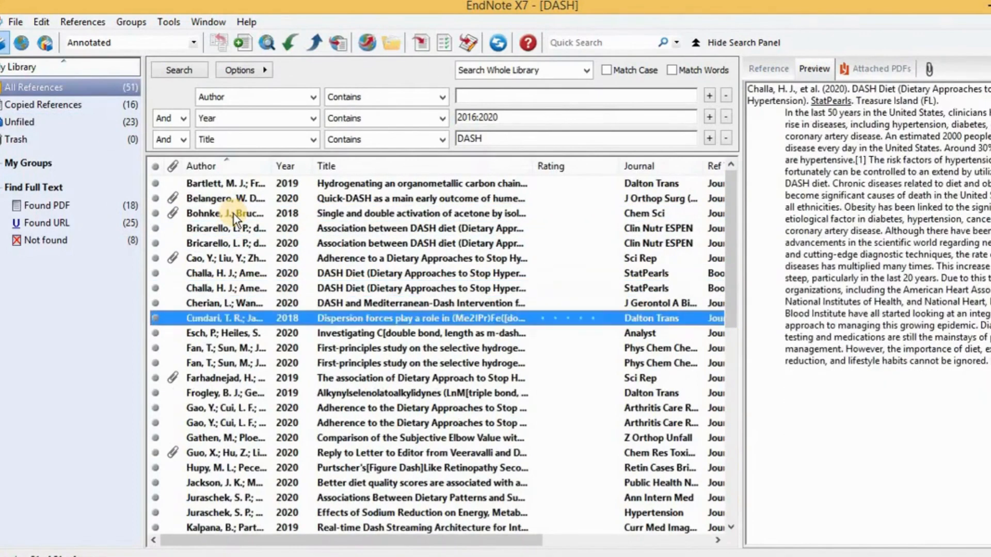
pyautogui.press('Down')
pyautogui.press('Down')
pyautogui.press('Down')
pyautogui.press('Down')
pyautogui.press('Down')
pyautogui.press('Down')
pyautogui.press('Down')
pyautogui.press('Down')
pyautogui.press('Down')
pyautogui.press('Down')
pyautogui.press('Down')
pyautogui.press('Down')
pyautogui.press('Down')
pyautogui.press('Down')
pyautogui.press('Down')
pyautogui.press('Down')
pyautogui.press('Down')
pyautogui.press('Down')
pyautogui.press('Down')
pyautogui.press('Down')
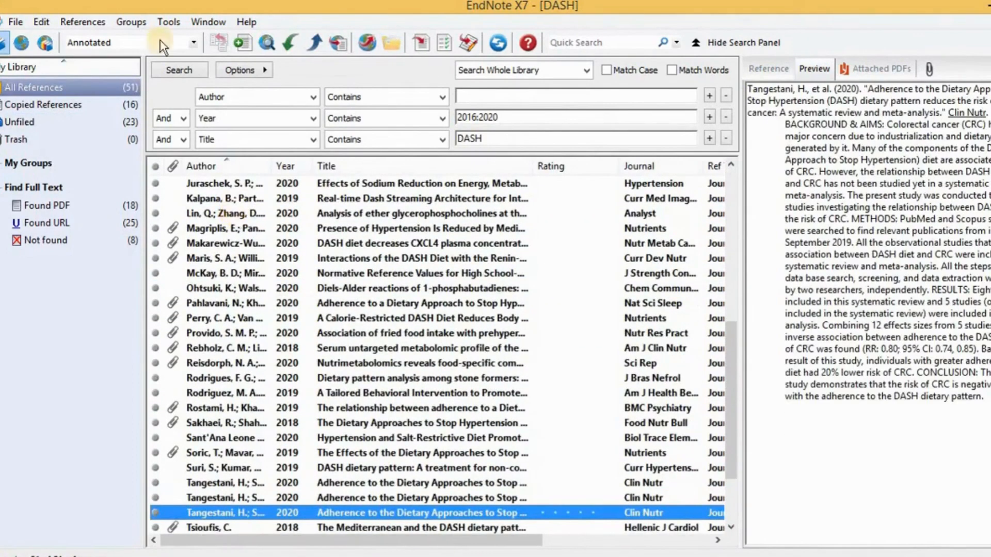
# - Open the attached PDF of the 2020 Quick-DASH humeral shaft fractures reference from the Found PDF group in its own window
pyautogui.click(79, 208)
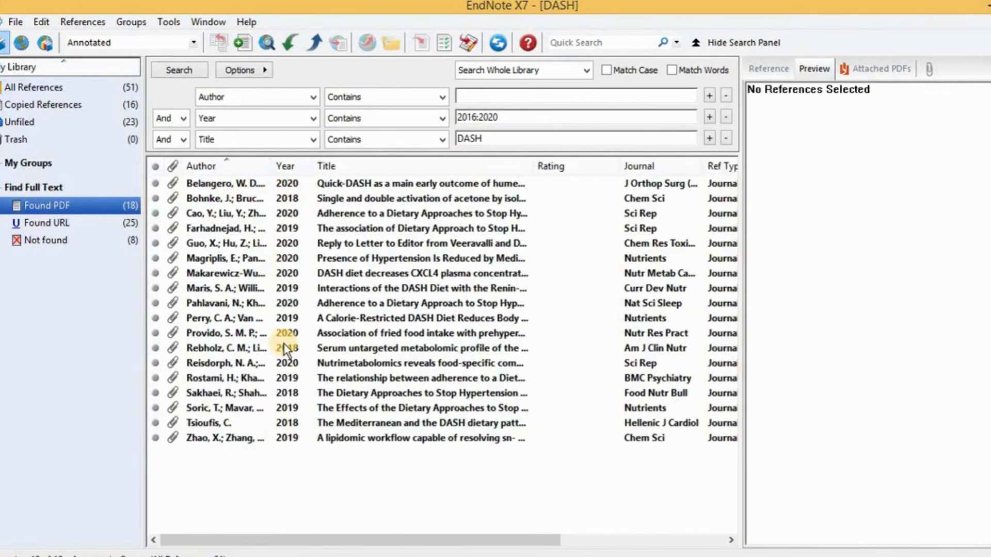
pyautogui.click(311, 183)
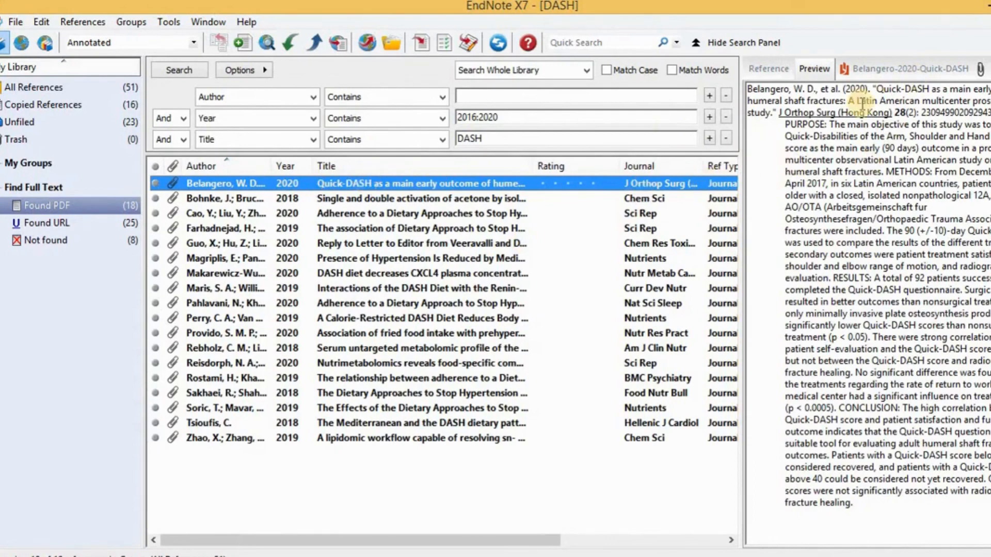
pyautogui.click(875, 67)
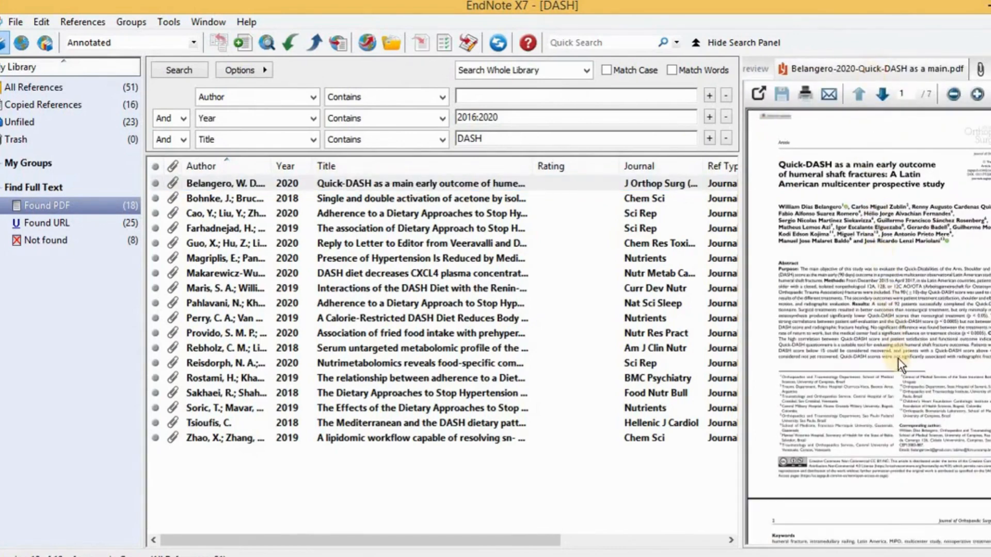
pyautogui.click(760, 94)
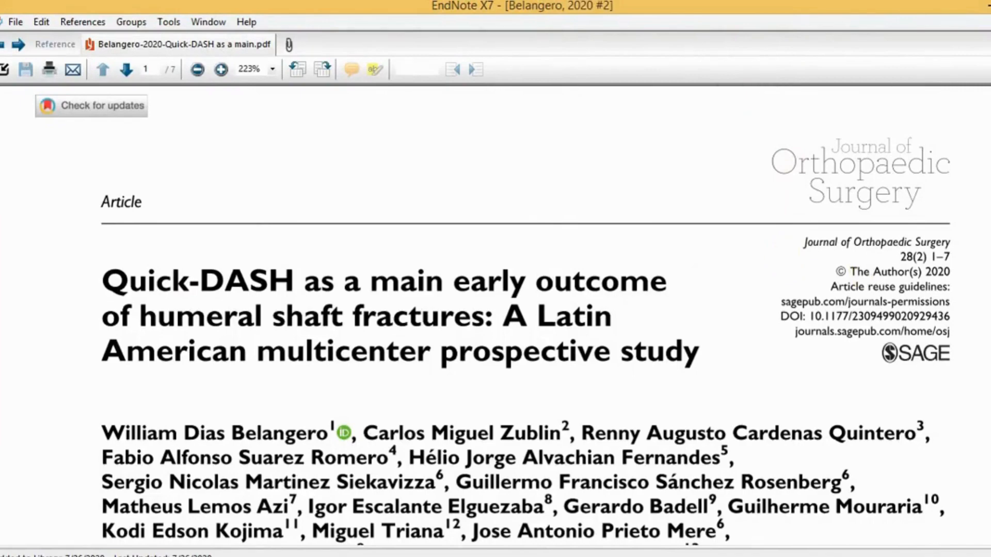
# - Read through the pages of the Quick-DASH article as far as Table 2, and close its window
pyautogui.scroll(-15, 495, 315)
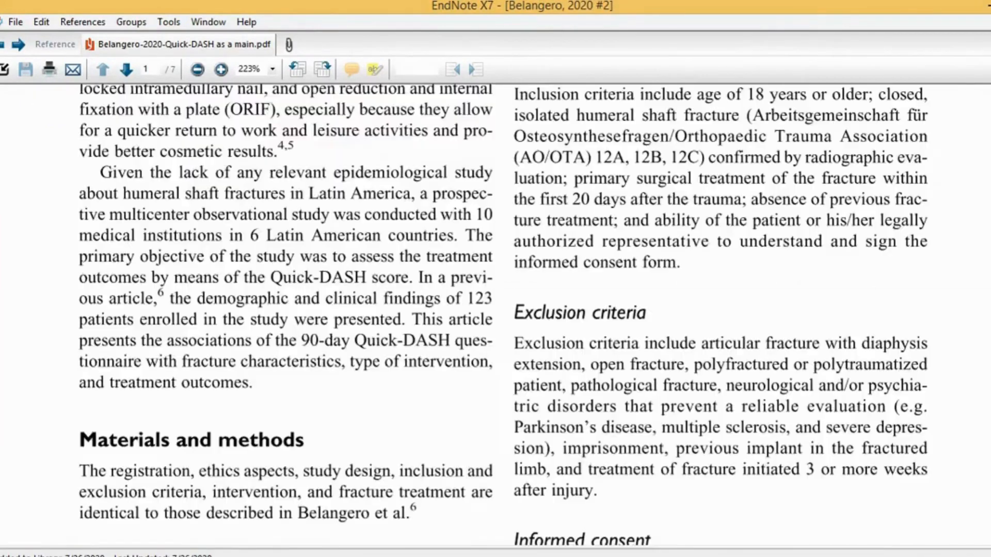
pyautogui.scroll(-15, 496, 315)
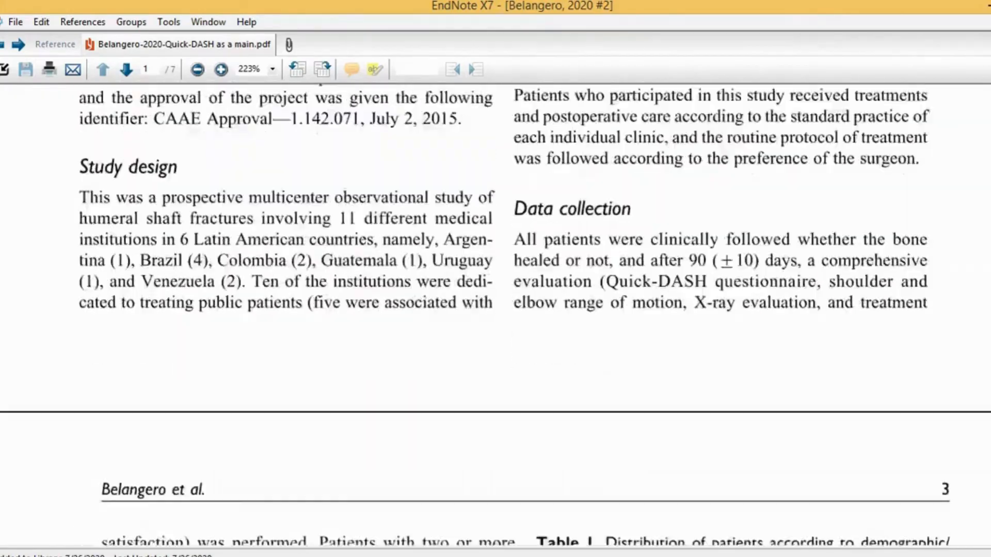
pyautogui.scroll(-15, 496, 315)
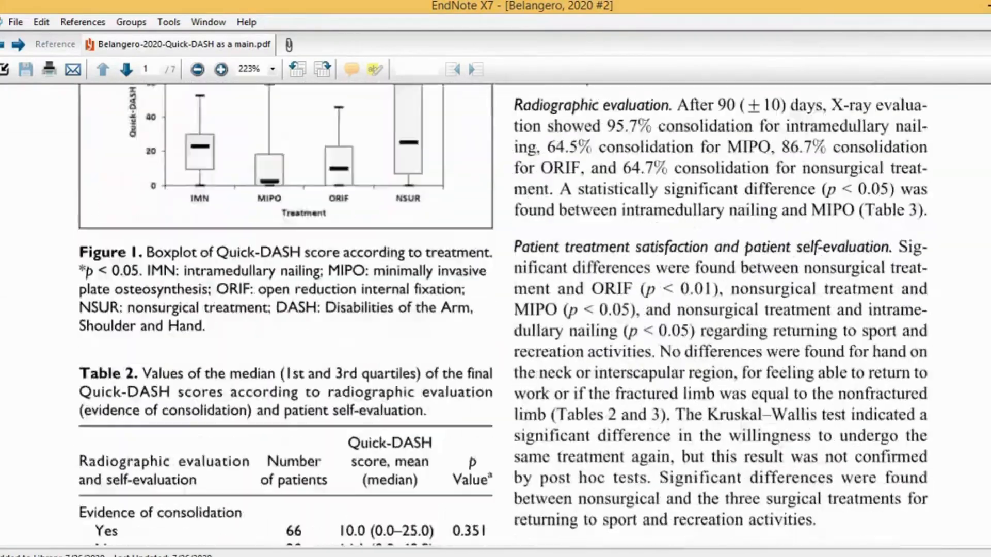
pyautogui.scroll(1, 496, 315)
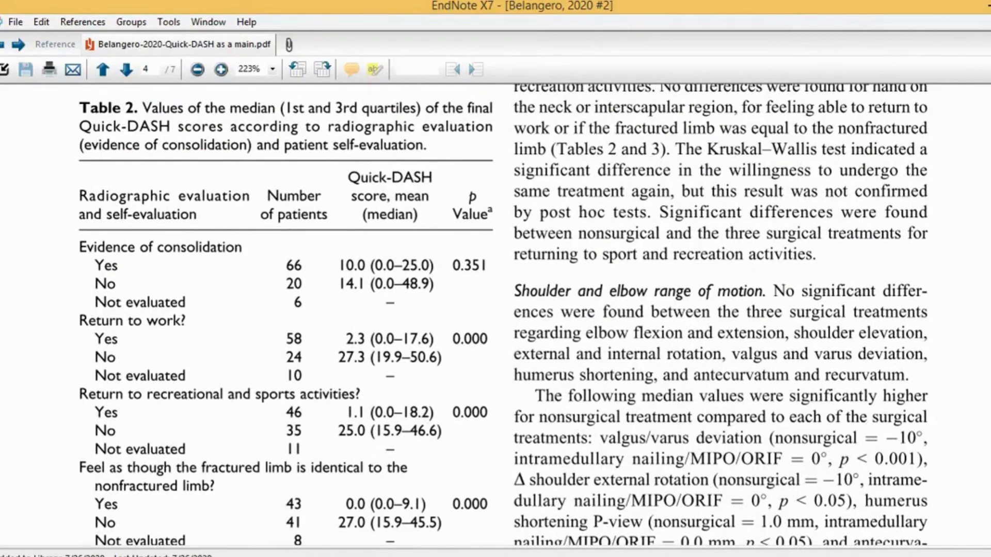
pyautogui.hotkey('ctrl', 'w')
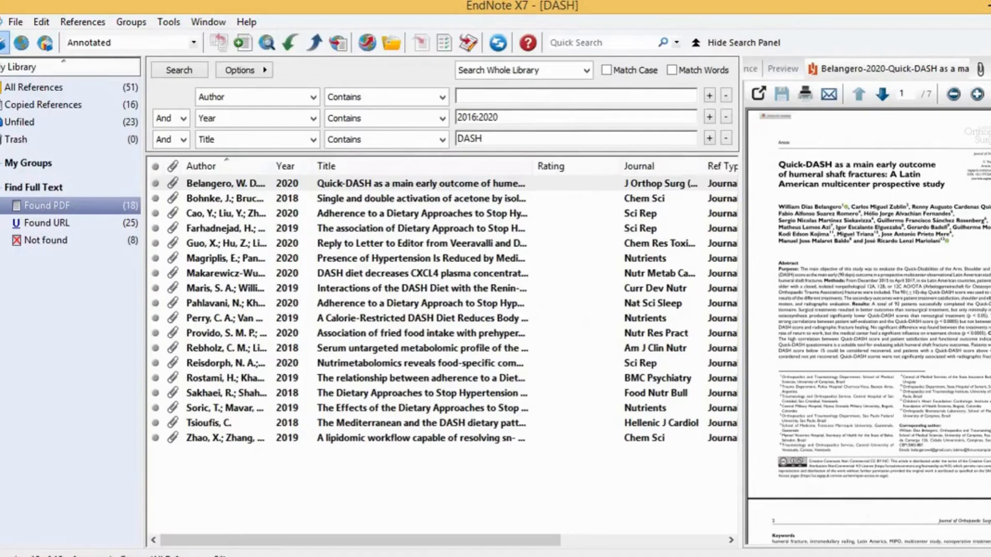
# - Preview the attached PDFs of several references in the Found PDF group, ending with the lipidomic workflow article
pyautogui.click(387, 211)
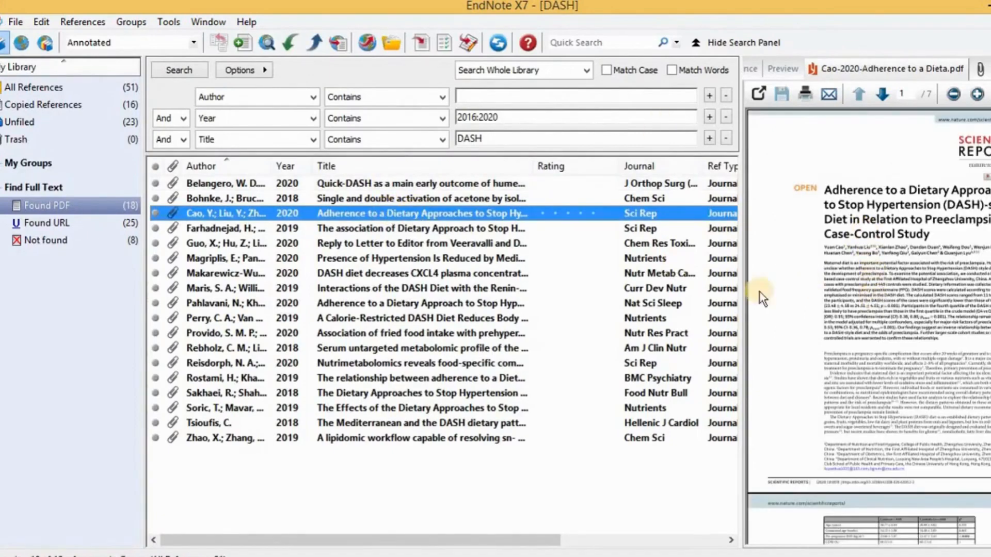
pyautogui.click(510, 199)
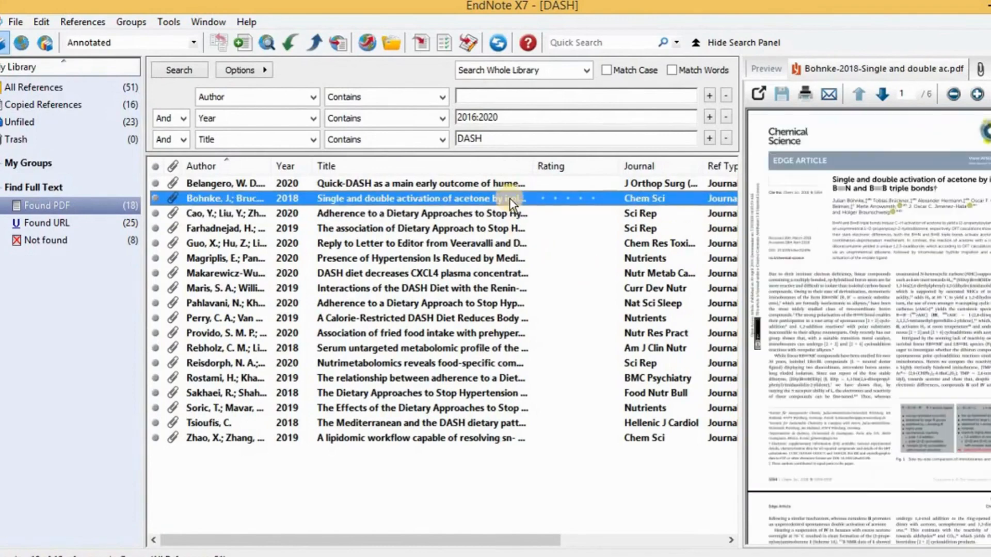
pyautogui.click(466, 240)
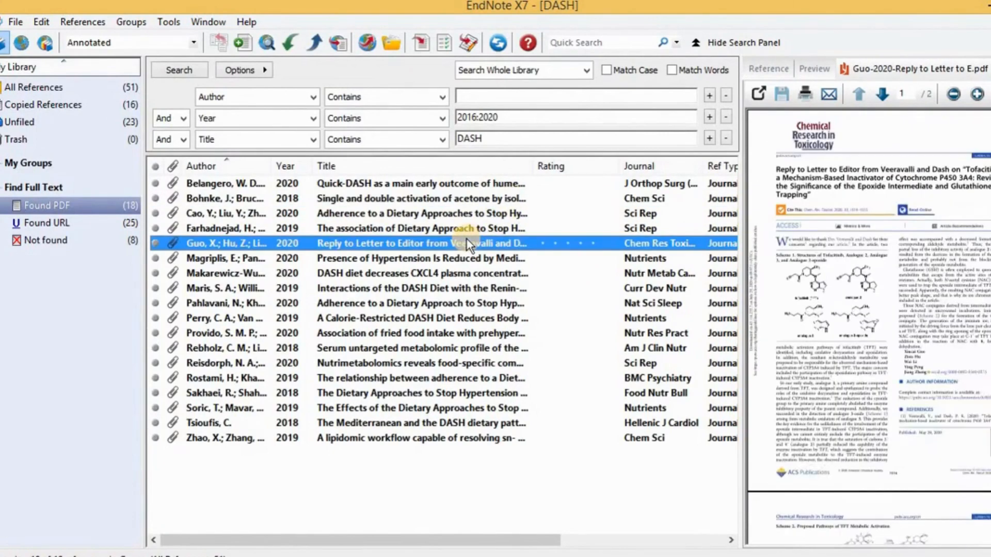
pyautogui.click(444, 279)
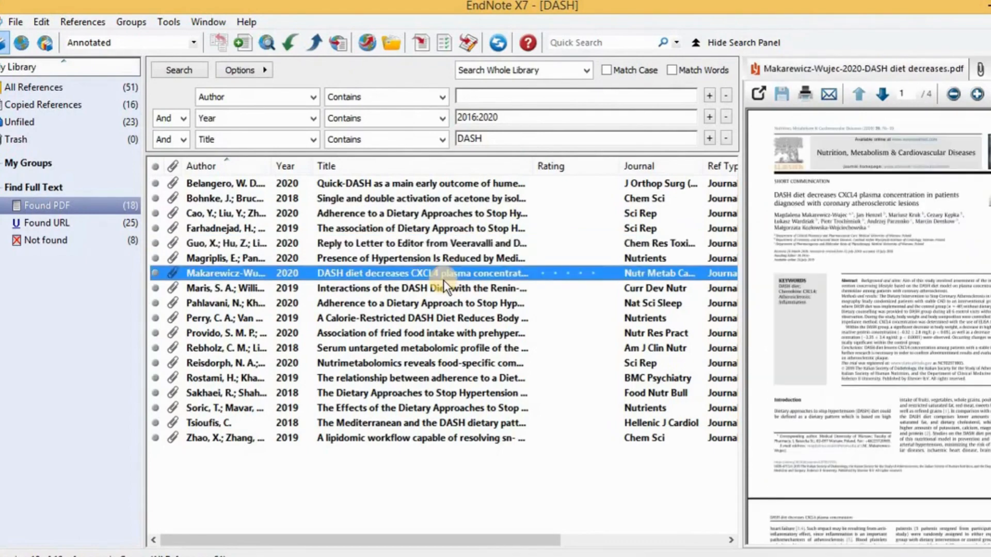
pyautogui.click(447, 346)
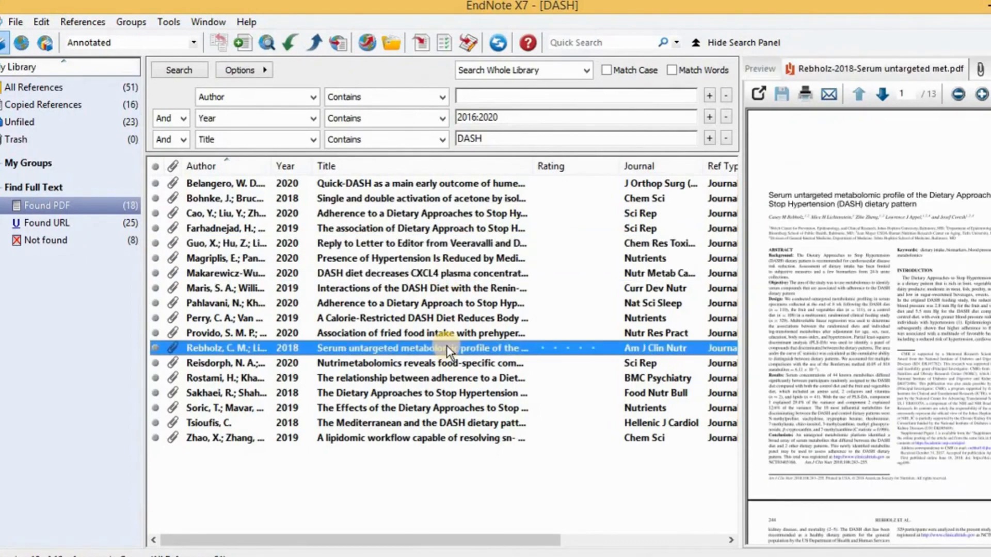
pyautogui.click(432, 364)
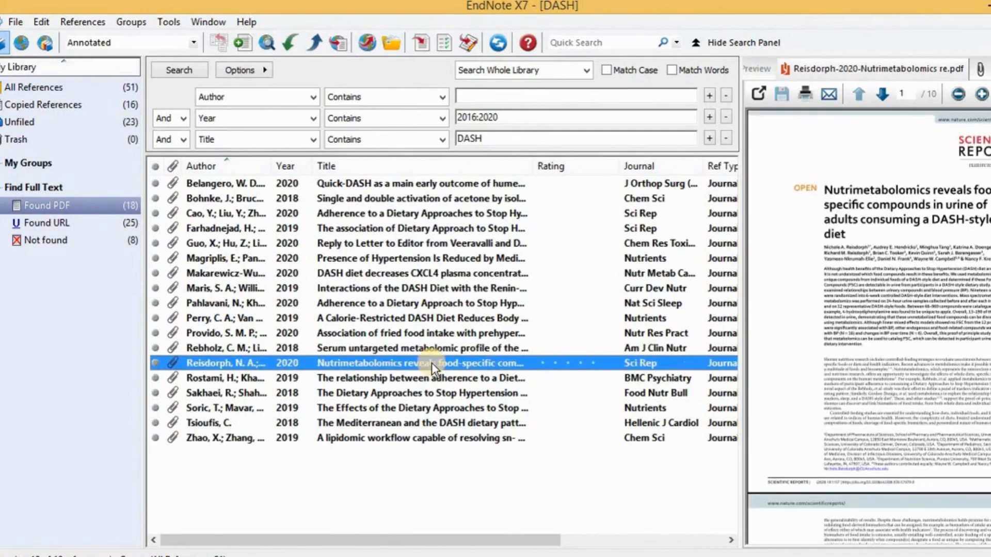
pyautogui.click(432, 394)
pyautogui.click(432, 437)
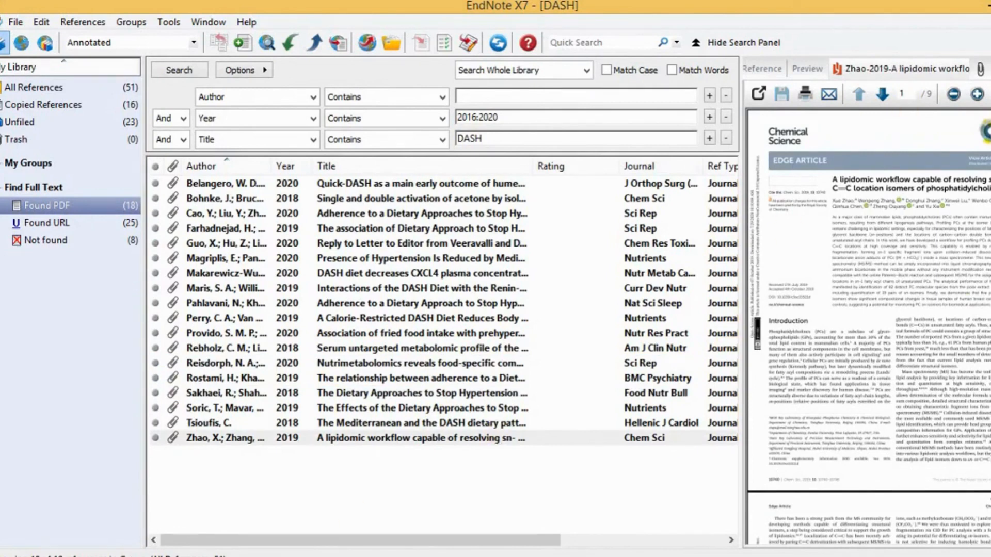
# - Insert a citation of the 2020 Quick-DASH reference after "Library." in the Library document in Microsoft Word
pyautogui.click(188, 493)
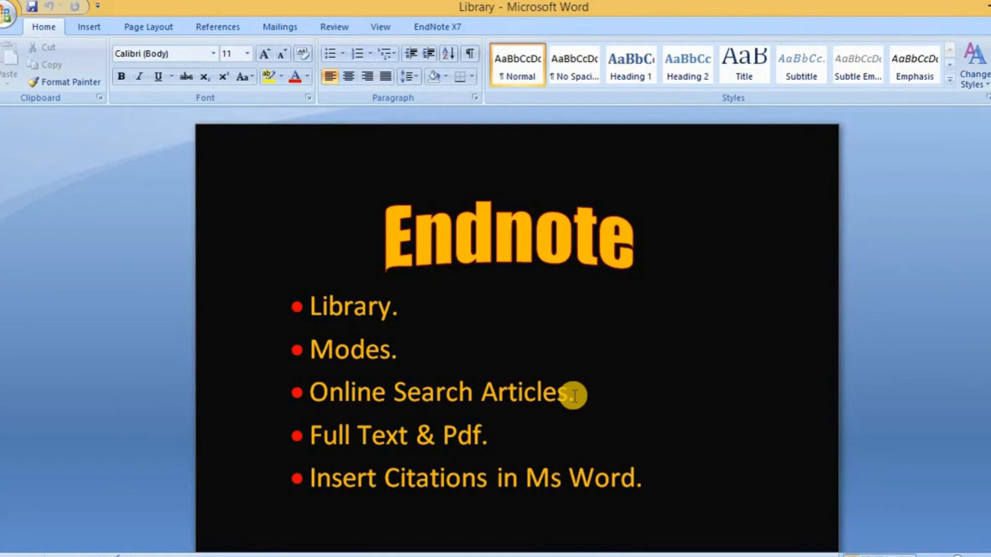
pyautogui.click(407, 312)
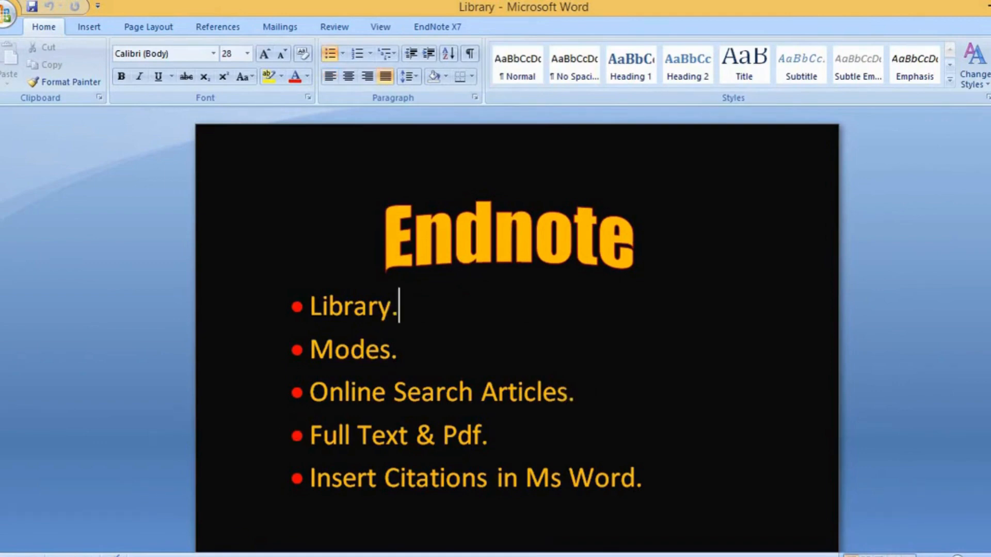
pyautogui.click(243, 556)
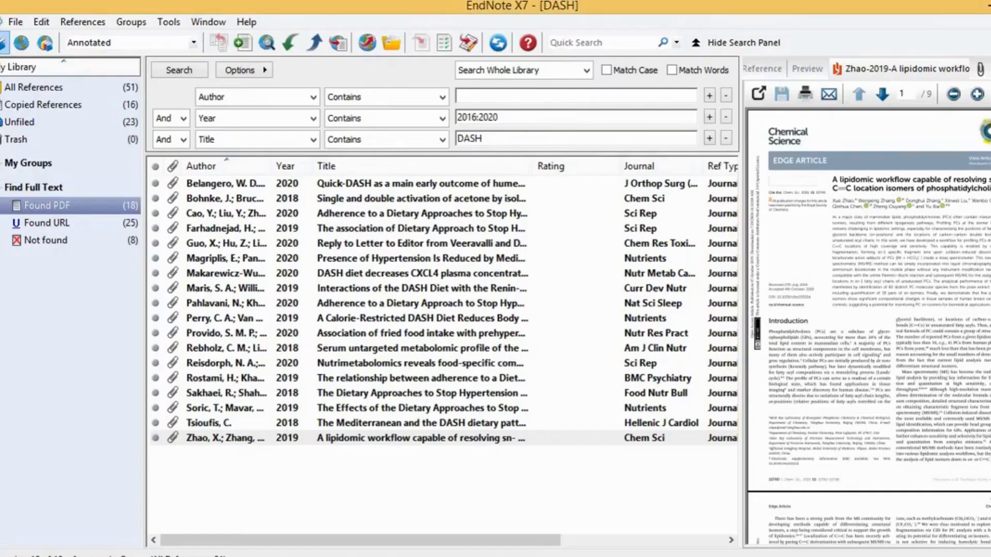
pyautogui.click(382, 184)
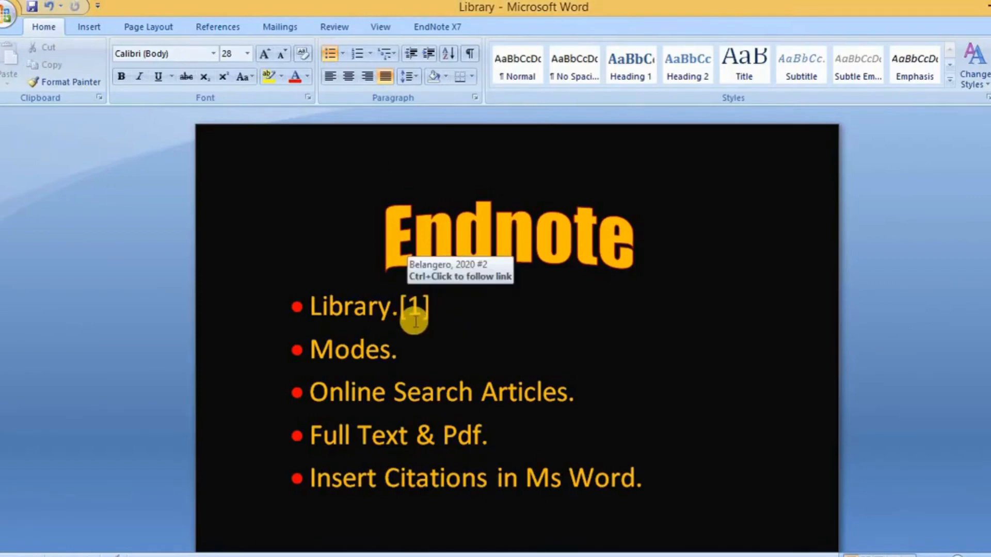
# - Cite six Found PDF references after "Modes.": Sci Rep preeclampsia, Nutrients hypertension, Nat Sci Sleep, Am J Clin Nutr, Food Nutr Bull and Nutrients schizophrenia
pyautogui.click(407, 351)
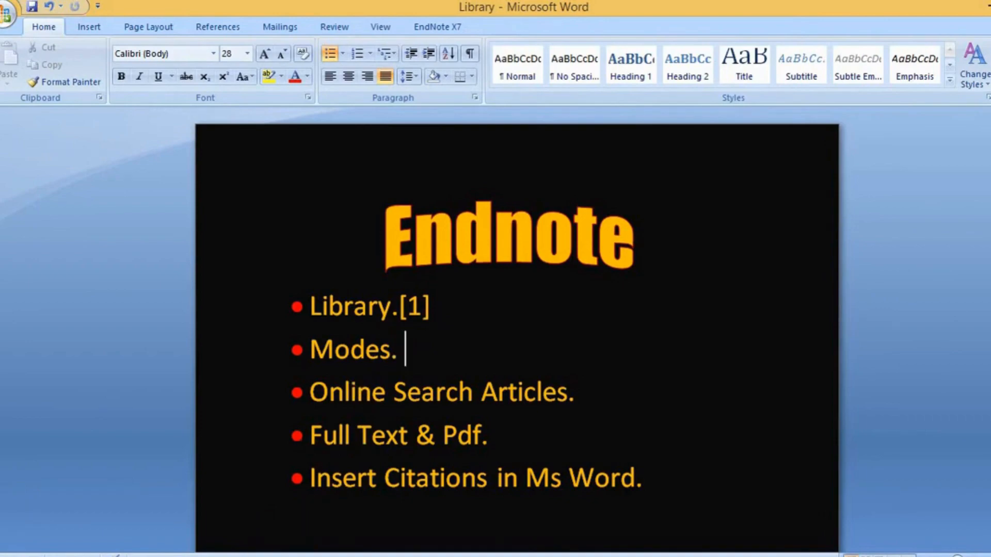
pyautogui.click(243, 495)
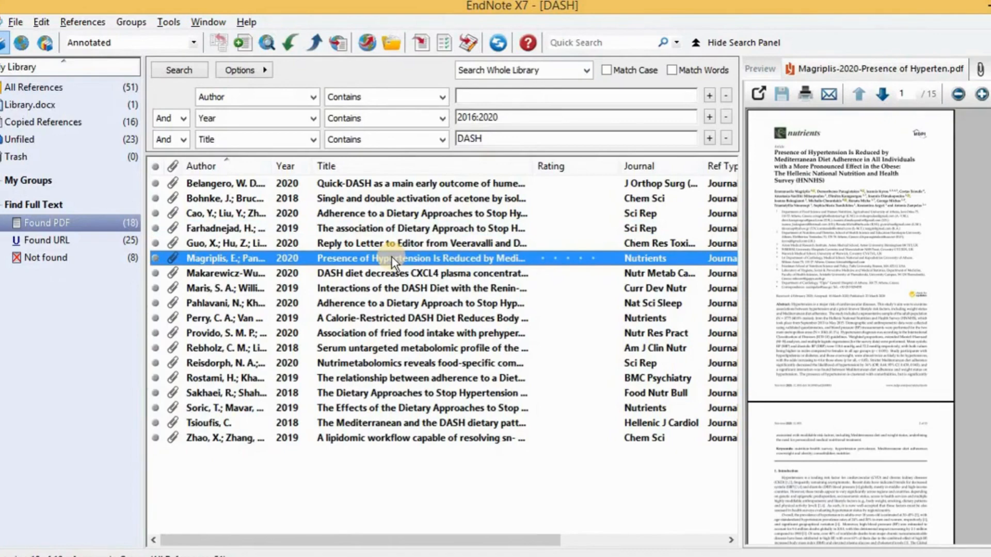
pyautogui.keyDown('ctrl'); pyautogui.click(417, 215); pyautogui.keyUp('ctrl')
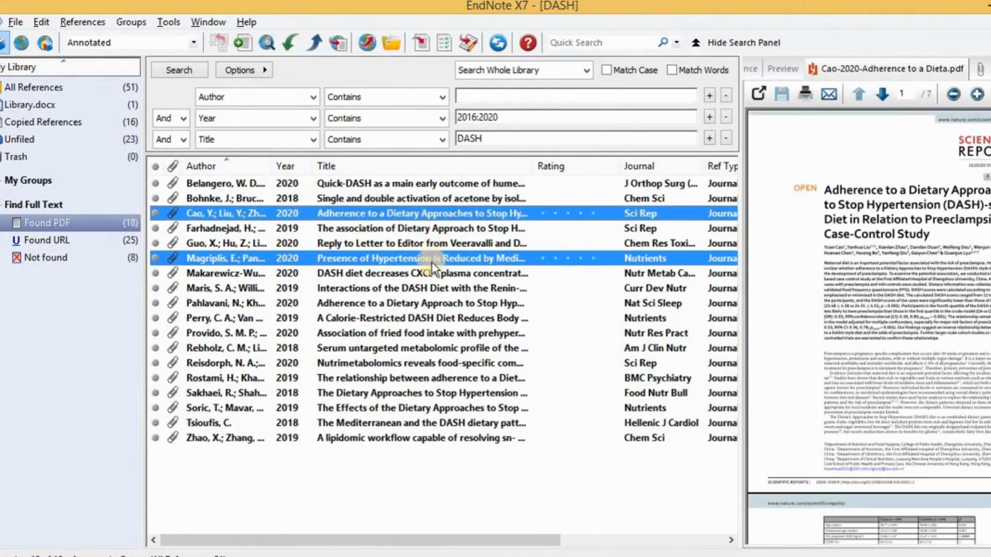
pyautogui.keyDown('ctrl'); pyautogui.click(426, 305); pyautogui.keyUp('ctrl')
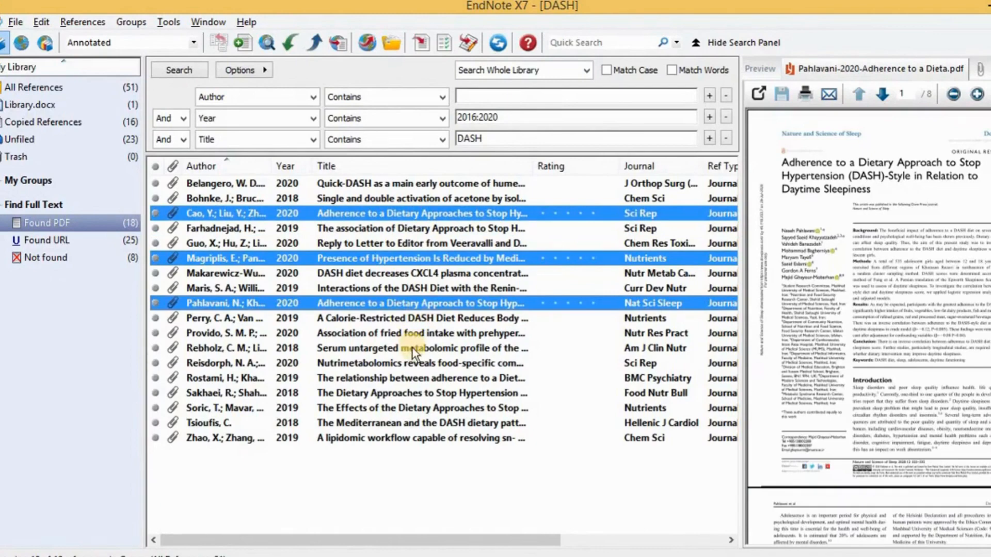
pyautogui.keyDown('ctrl'); pyautogui.click(412, 348); pyautogui.keyUp('ctrl')
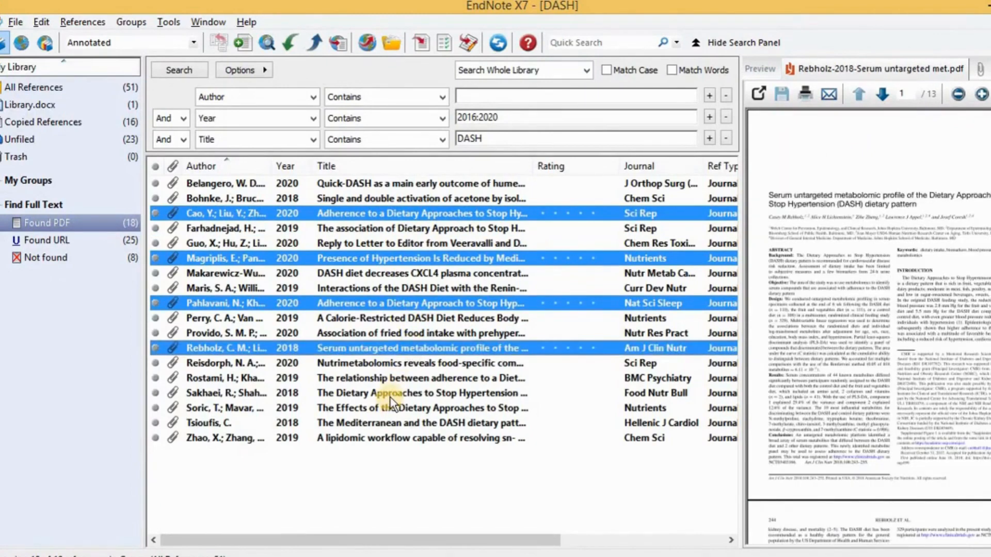
pyautogui.keyDown('ctrl'); pyautogui.click(390, 395); pyautogui.keyUp('ctrl')
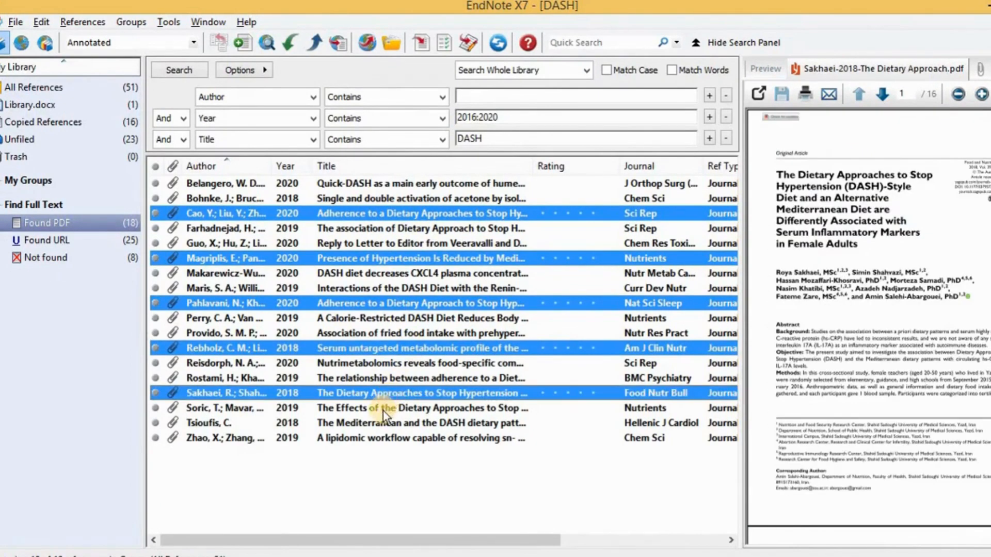
pyautogui.keyDown('ctrl'); pyautogui.click(383, 410); pyautogui.keyUp('ctrl')
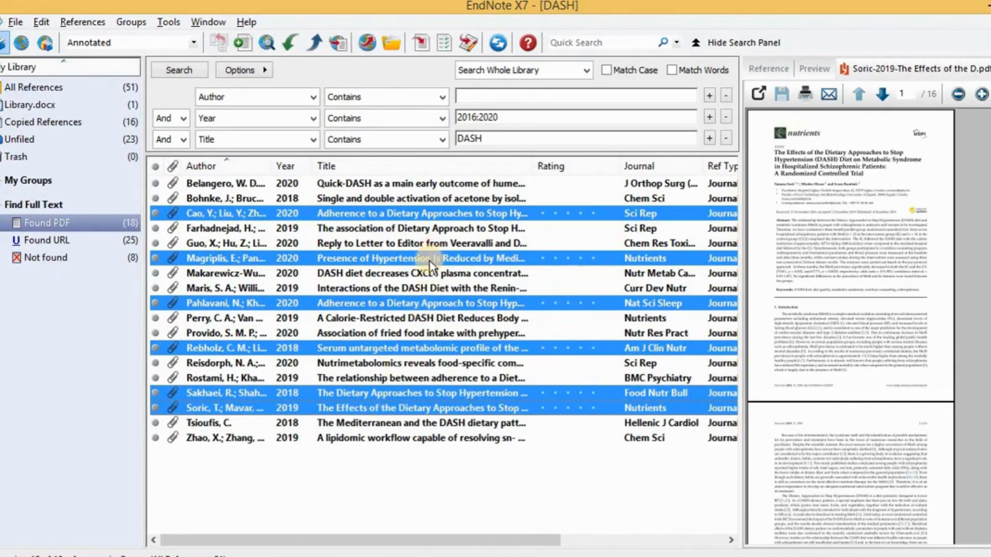
pyautogui.hotkey('alt', 'Tab')
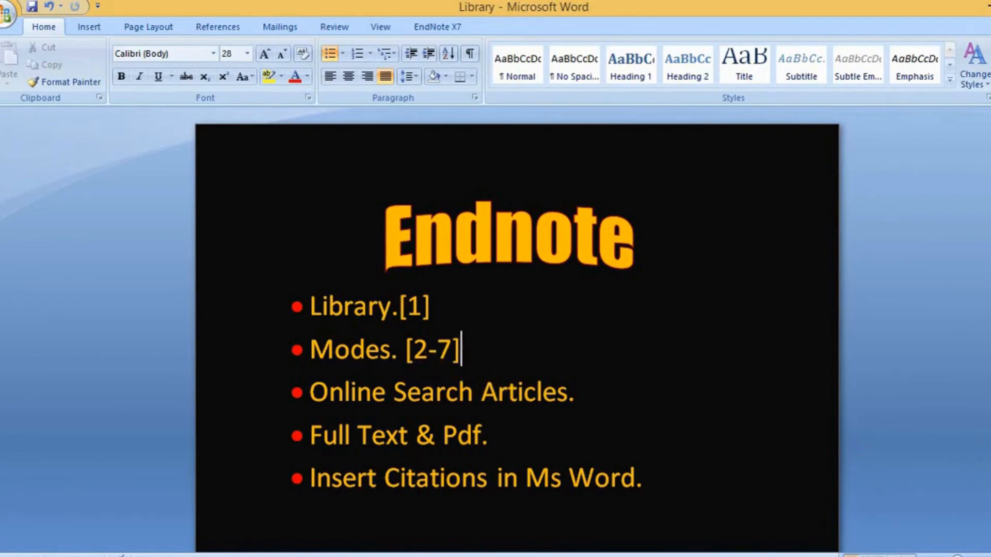
# - Examine the numbered bibliography generated below the bullet list in the Word document
pyautogui.scroll(-2, 988, 476)
pyautogui.scroll(-3, 519, 299)
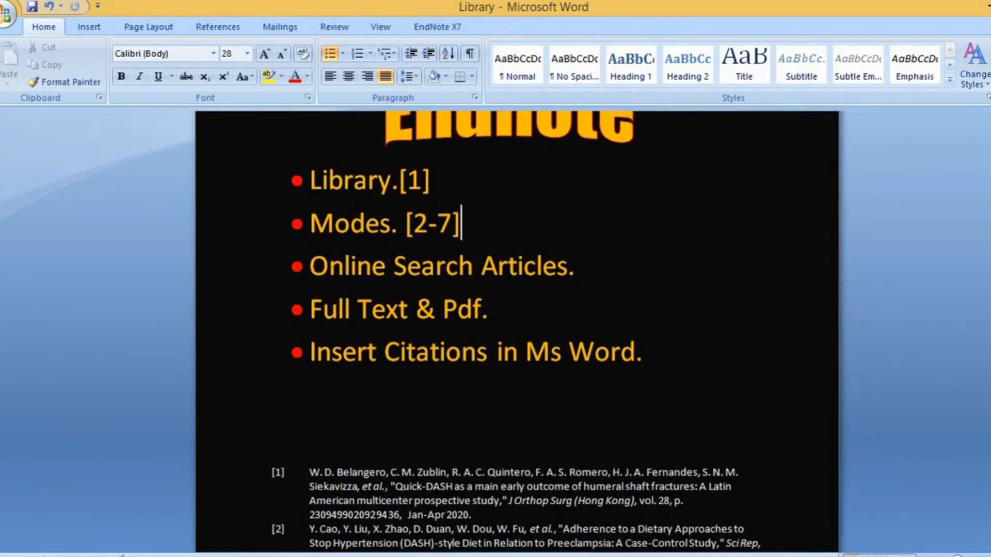
pyautogui.scroll(-3, 516, 331)
pyautogui.scroll(-5, 516, 330)
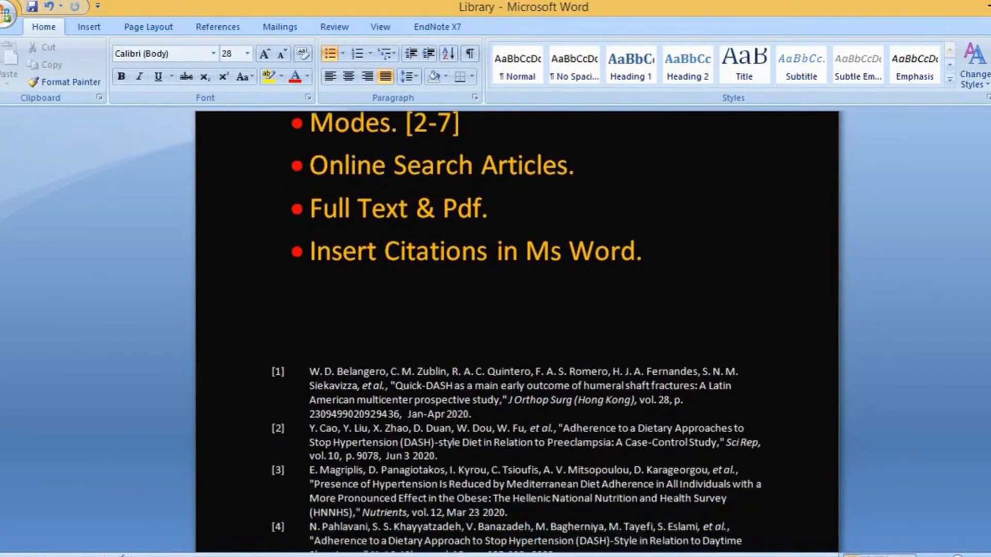
pyautogui.scroll(-3, 516, 331)
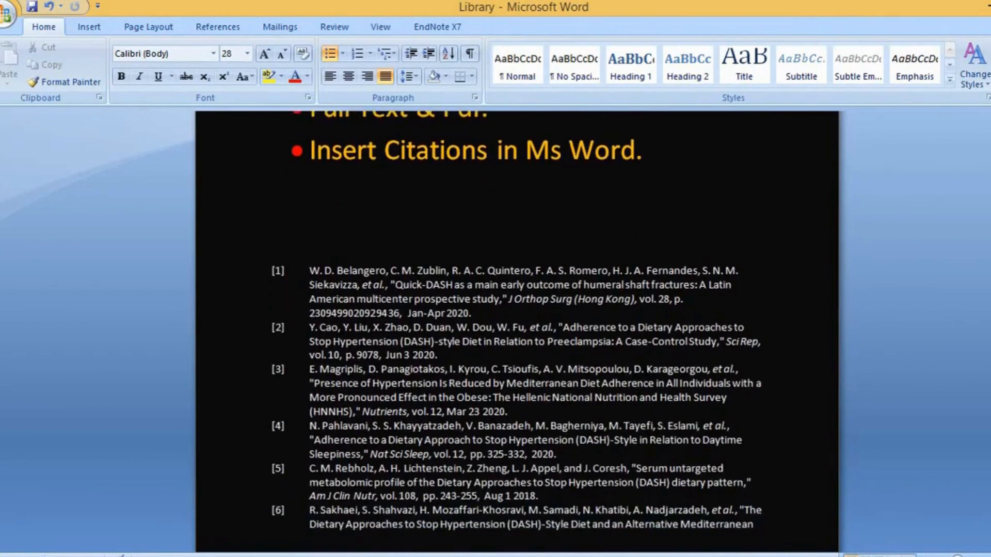
pyautogui.scroll(-5, 516, 330)
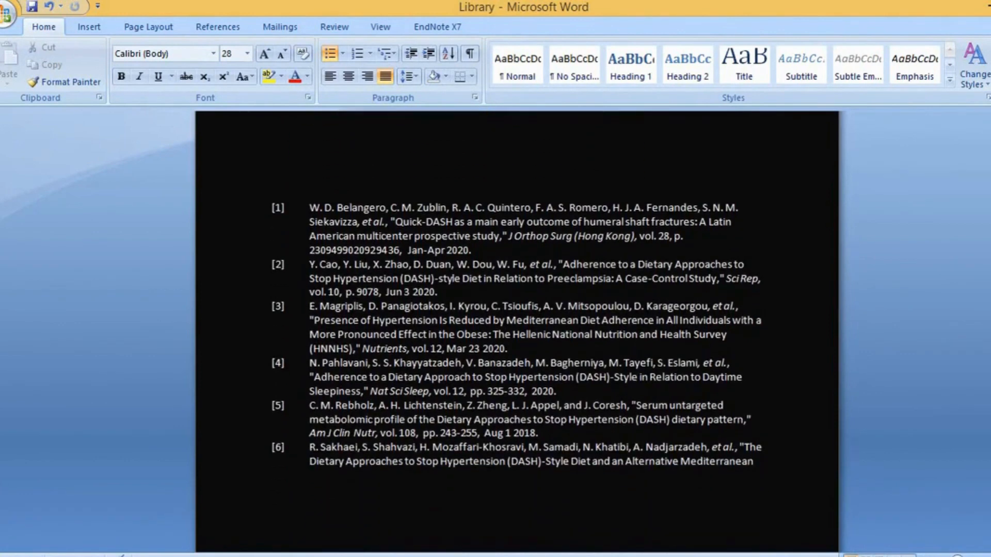
pyautogui.scroll(-4, 517, 331)
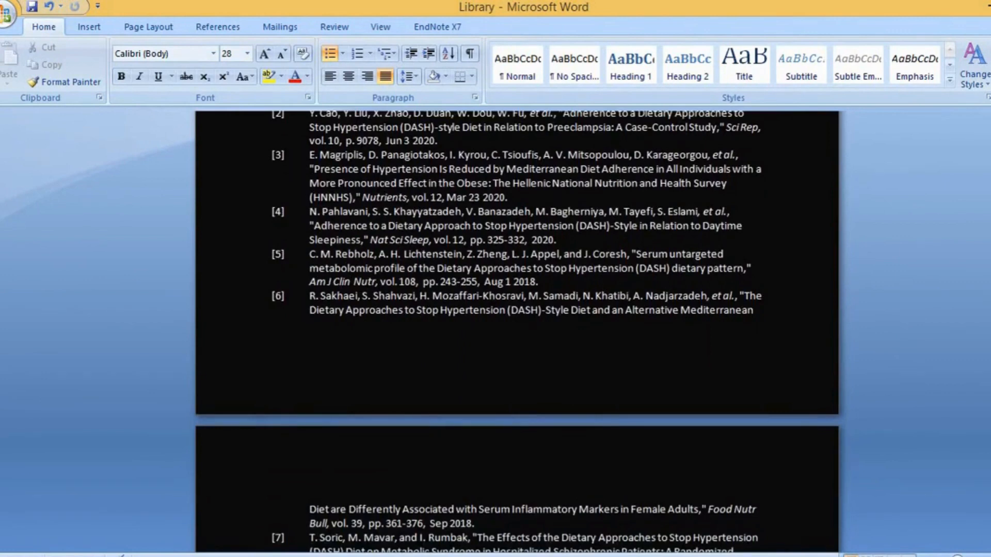
pyautogui.scroll(4, 516, 331)
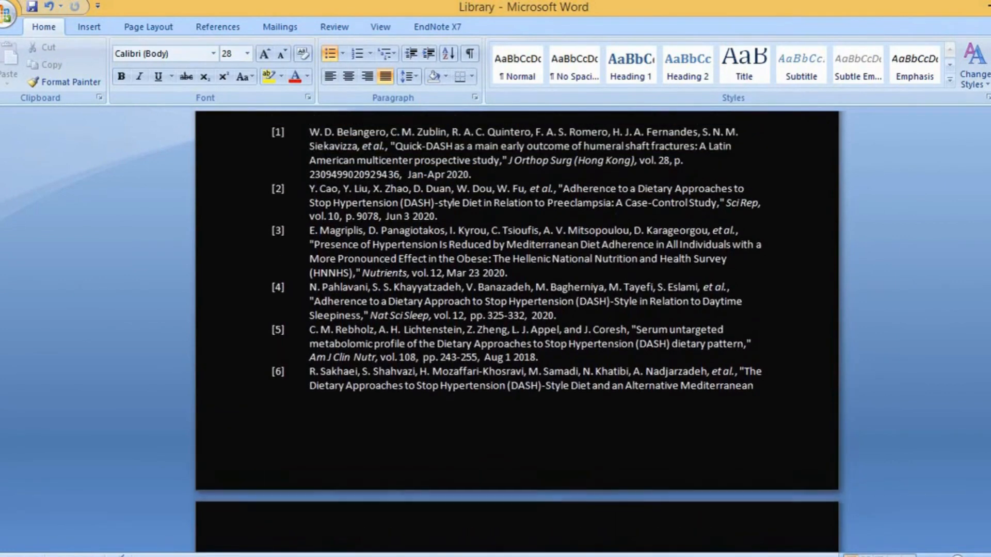
pyautogui.scroll(14, 516, 331)
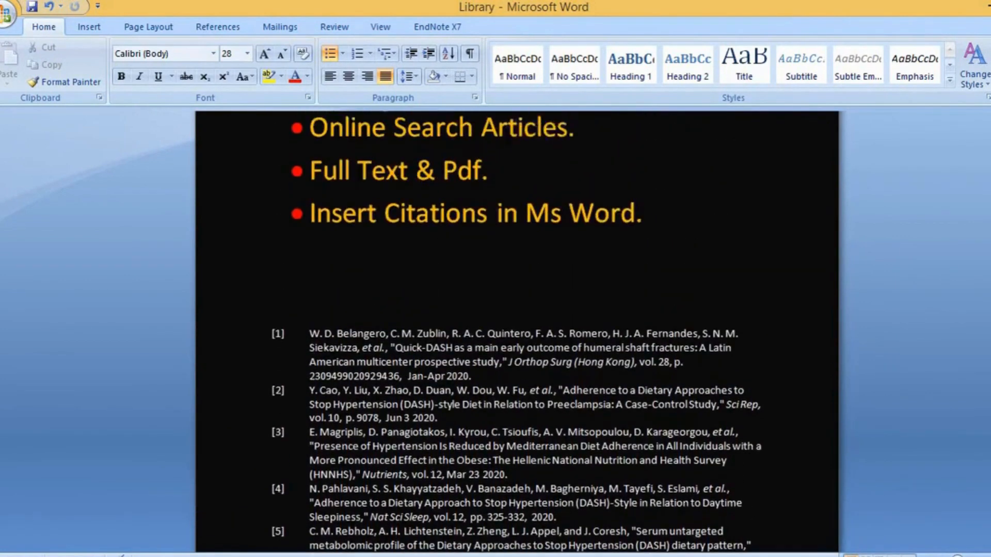
# - Insert a page break before the bibliography and add the heading "References:" above its first entry
pyautogui.click(654, 353)
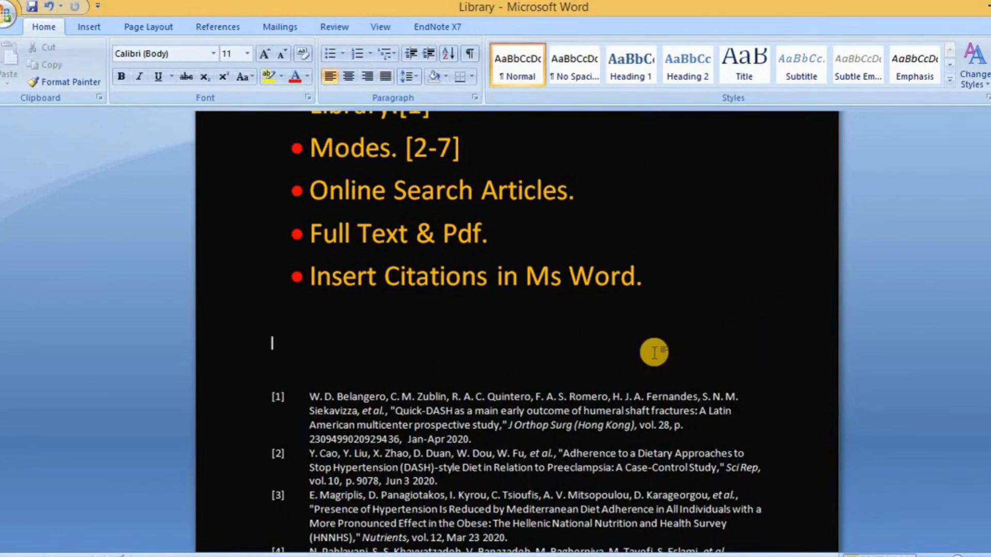
pyautogui.hotkey('ctrl', 'Return')
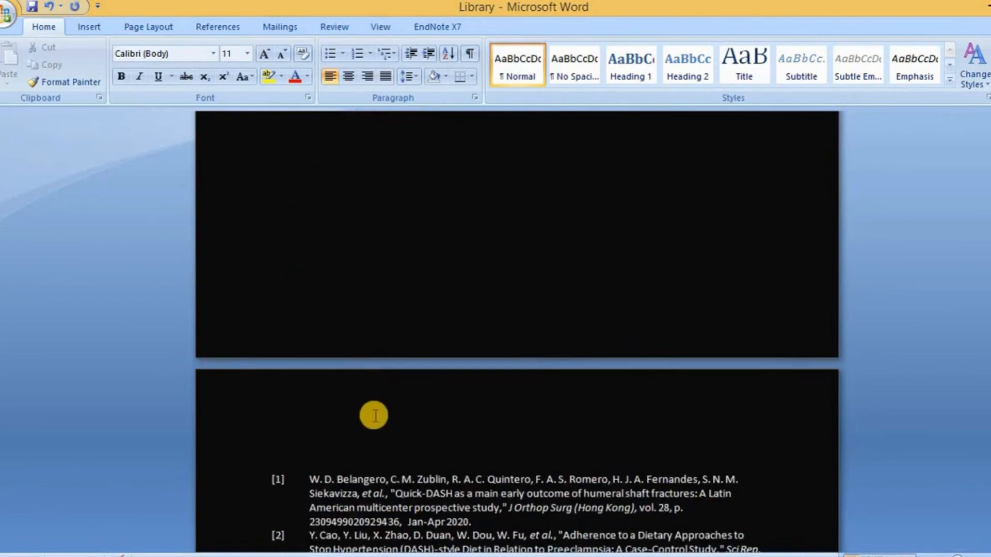
pyautogui.write('References:')
# - Format the "References:" heading above the bibliography as 20 pt, bold and underlined
pyautogui.click(271, 453)
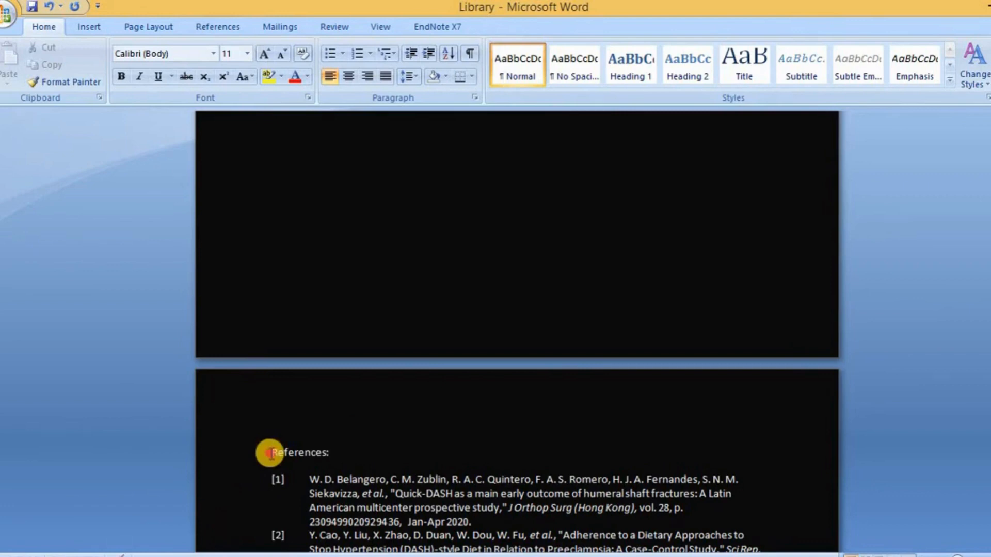
pyautogui.moveTo(270, 454); pyautogui.dragTo(342, 456)
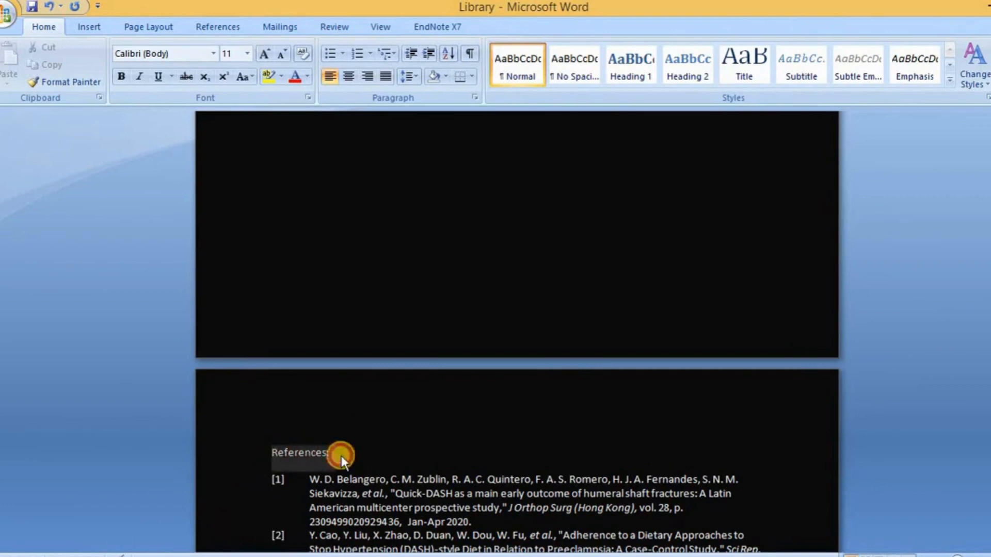
pyautogui.click(268, 48)
pyautogui.click(269, 48)
pyautogui.click(269, 48)
pyautogui.click(268, 48)
pyautogui.click(268, 48)
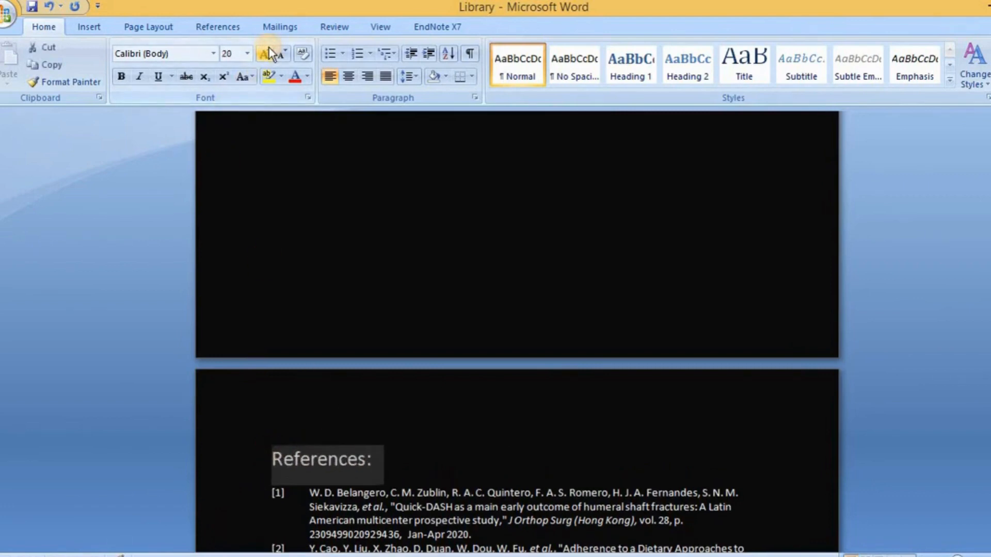
pyautogui.click(123, 78)
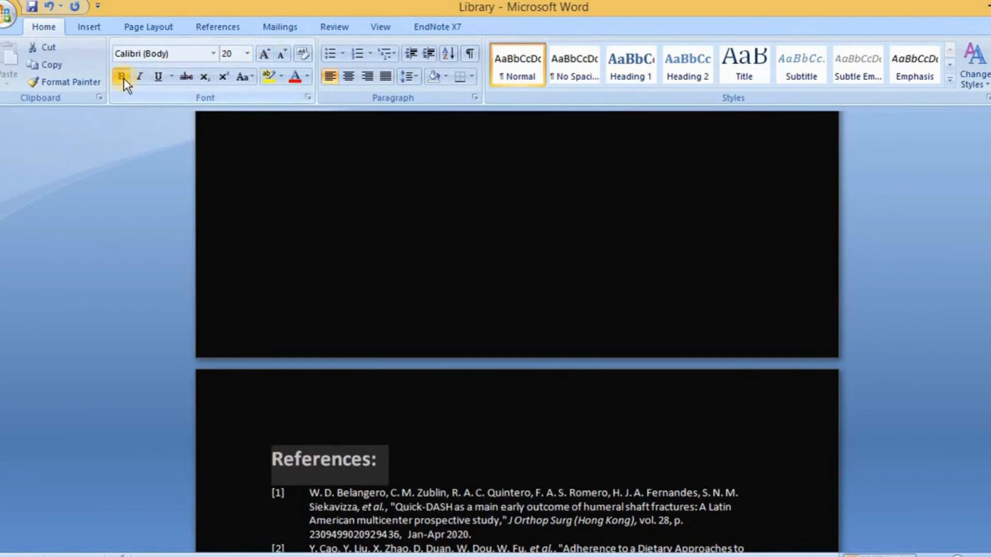
pyautogui.click(155, 78)
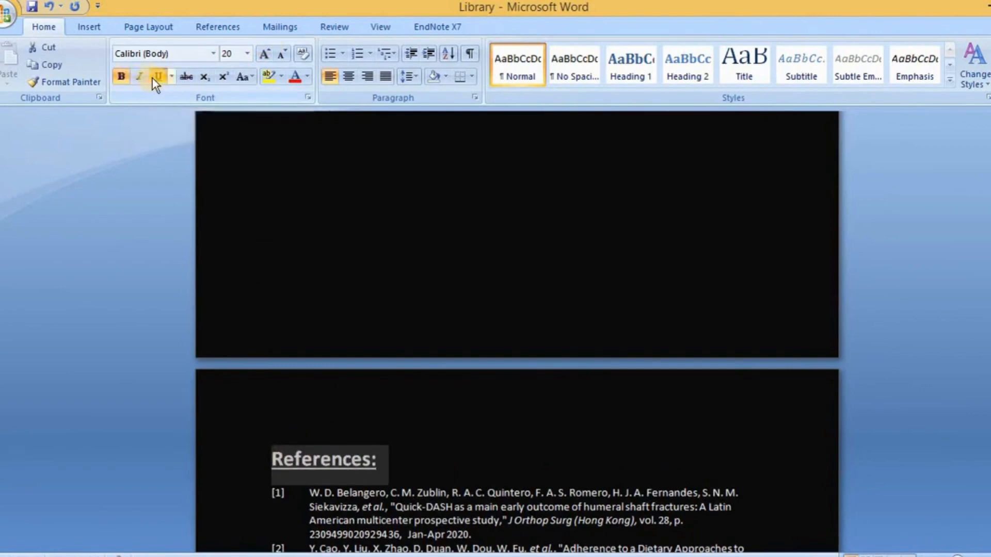
# - Colour the "References:" heading red and set its font to Times New Roman
pyautogui.click(298, 81)
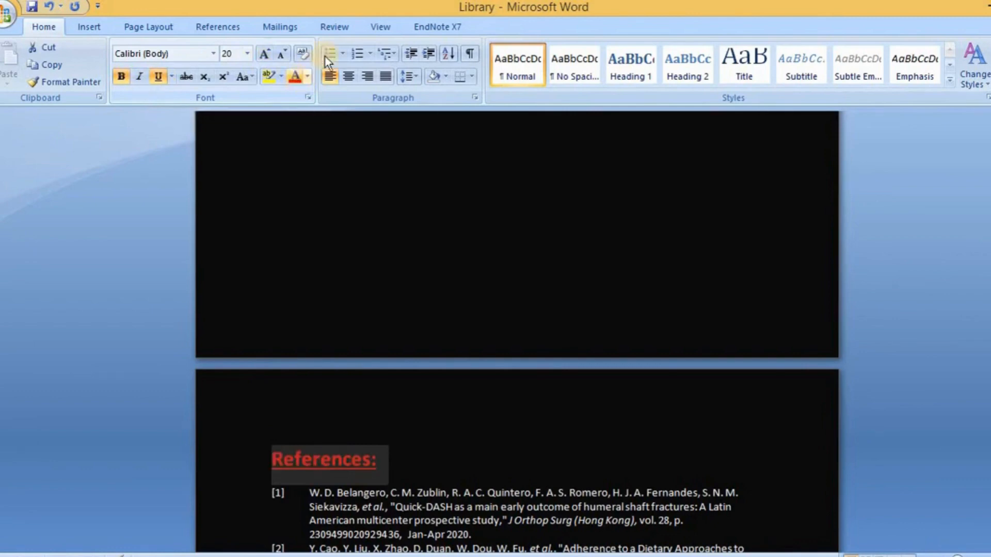
pyautogui.click(212, 54)
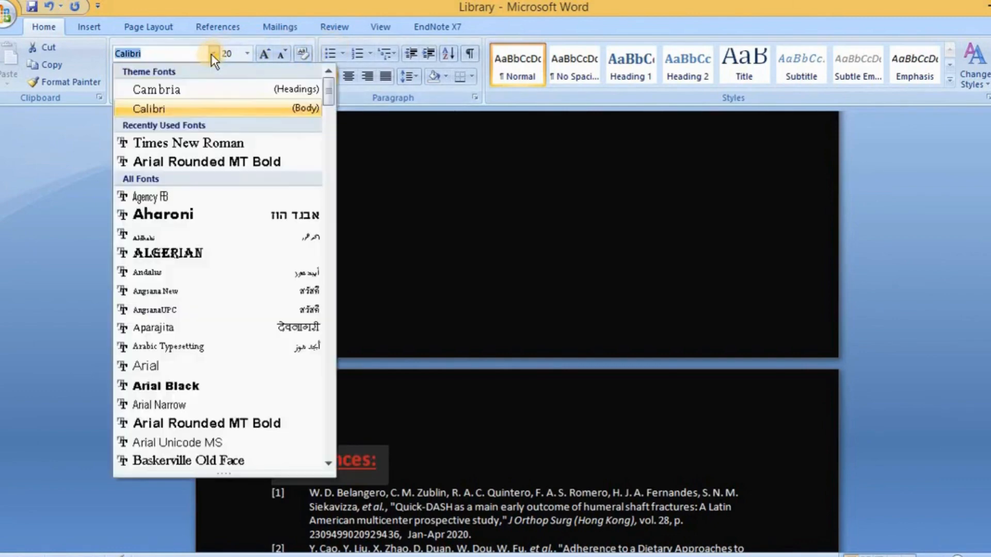
pyautogui.click(197, 142)
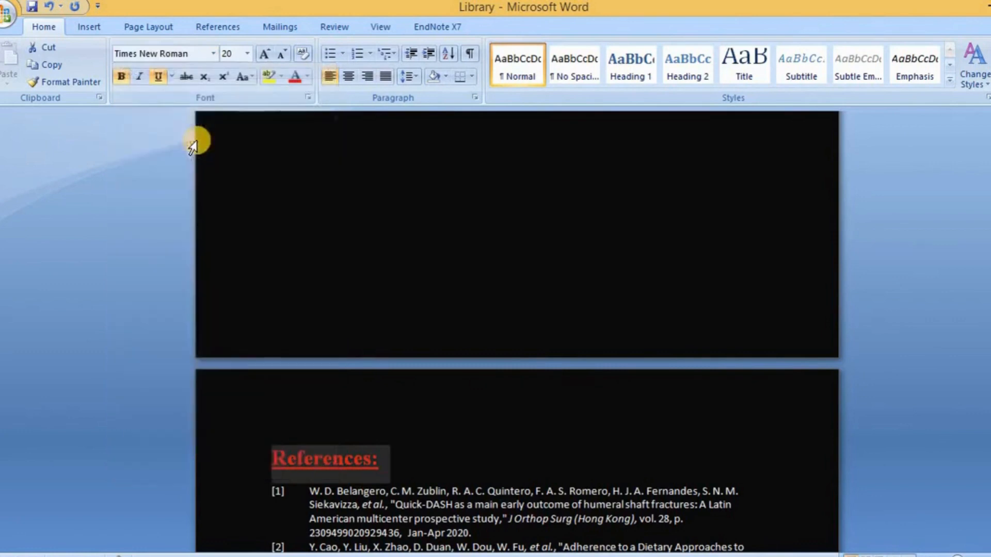
pyautogui.click(418, 432)
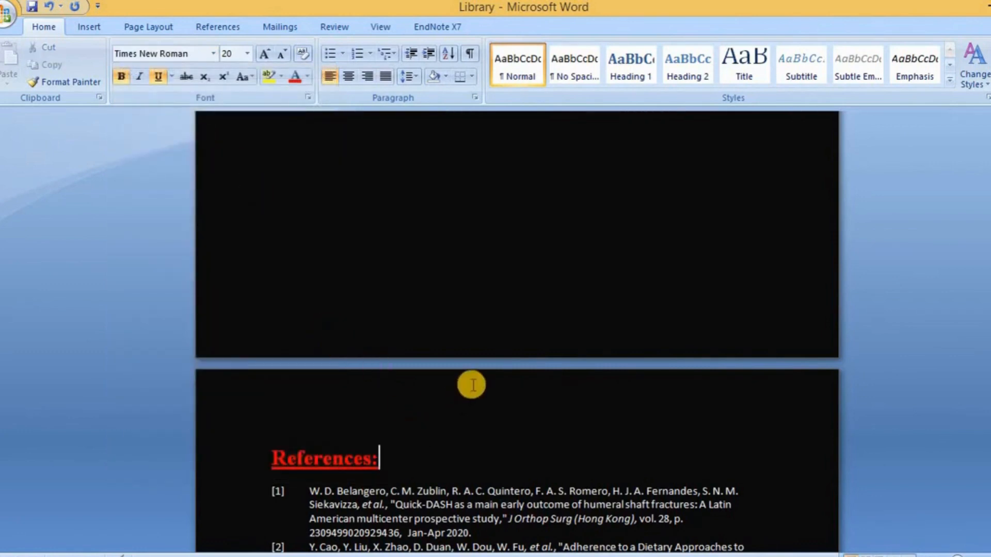
# - Cite five Found PDF references from EndNote after "Online Search Articles.": Sci Rep preeclampsia, Chem Res Toxicol reply, Curr Dev Nutr, Nutrients calorie-restricted and Sci Rep nutrimetabolomics
pyautogui.scroll(5, 580, 384)
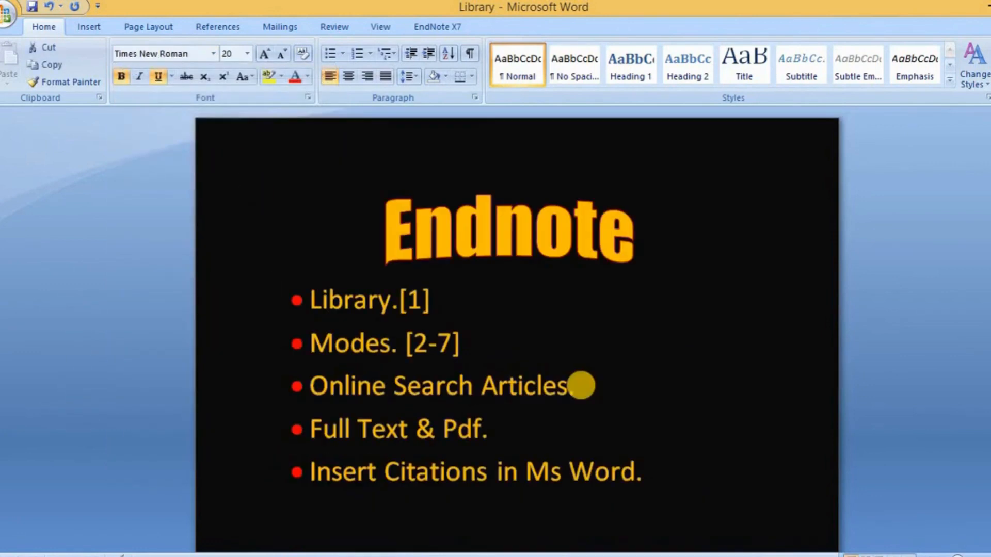
pyautogui.click(577, 380)
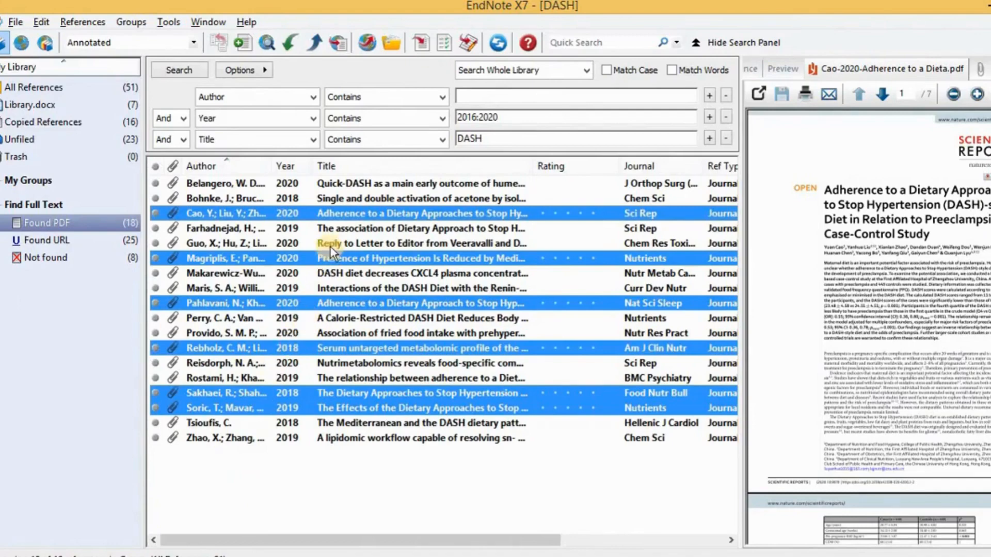
pyautogui.click(336, 233)
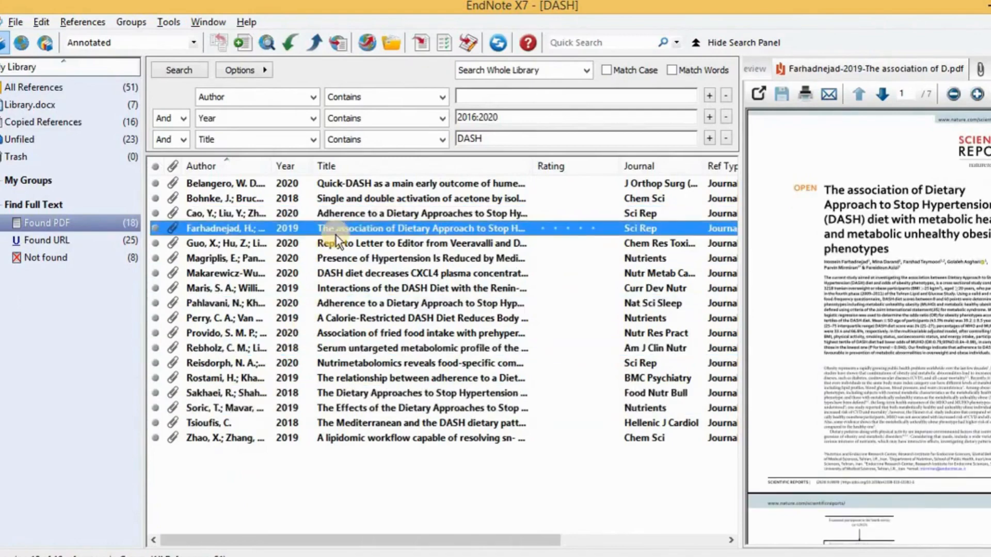
pyautogui.click(376, 216)
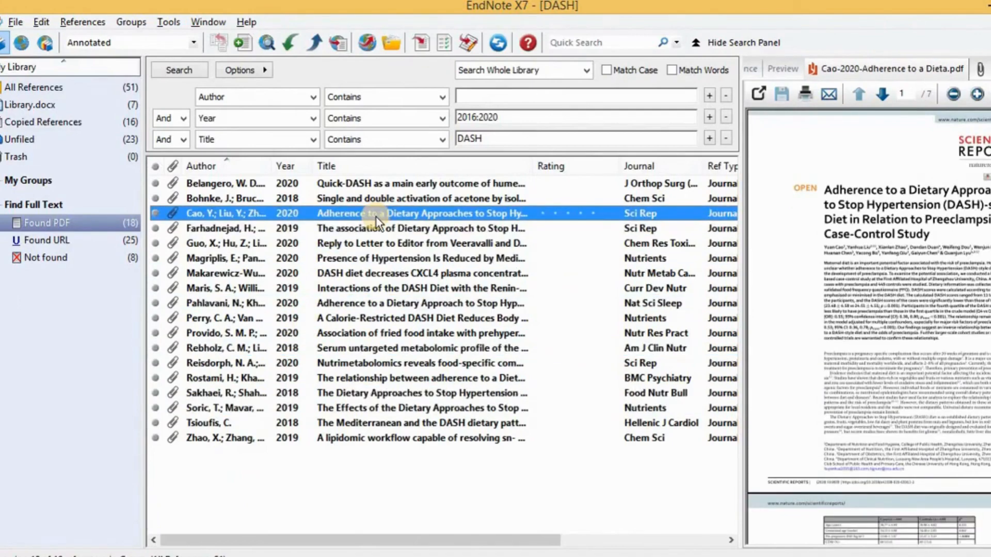
pyautogui.keyDown('ctrl'); pyautogui.click(381, 243); pyautogui.keyUp('ctrl')
pyautogui.keyDown('ctrl'); pyautogui.click(369, 289); pyautogui.keyUp('ctrl')
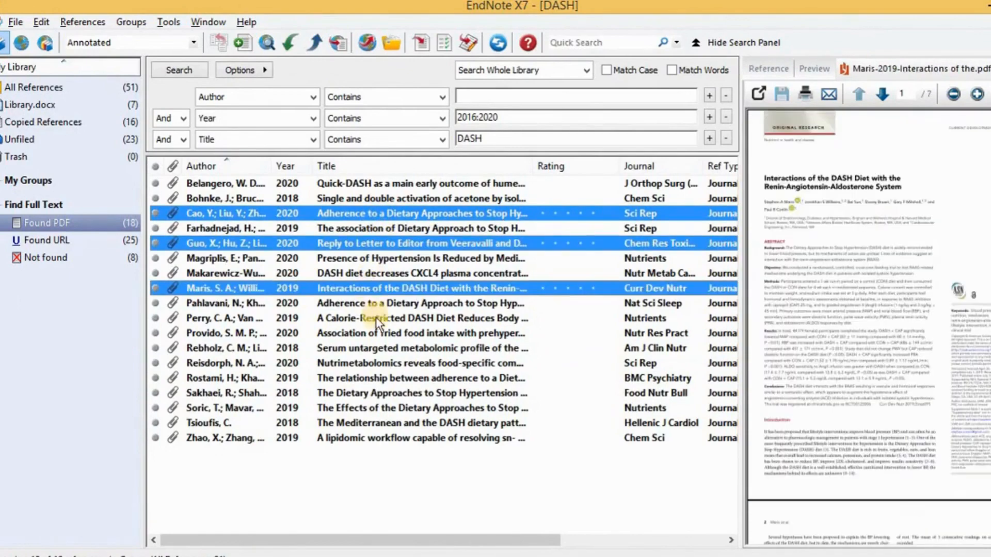
pyautogui.keyDown('ctrl'); pyautogui.click(377, 318); pyautogui.keyUp('ctrl')
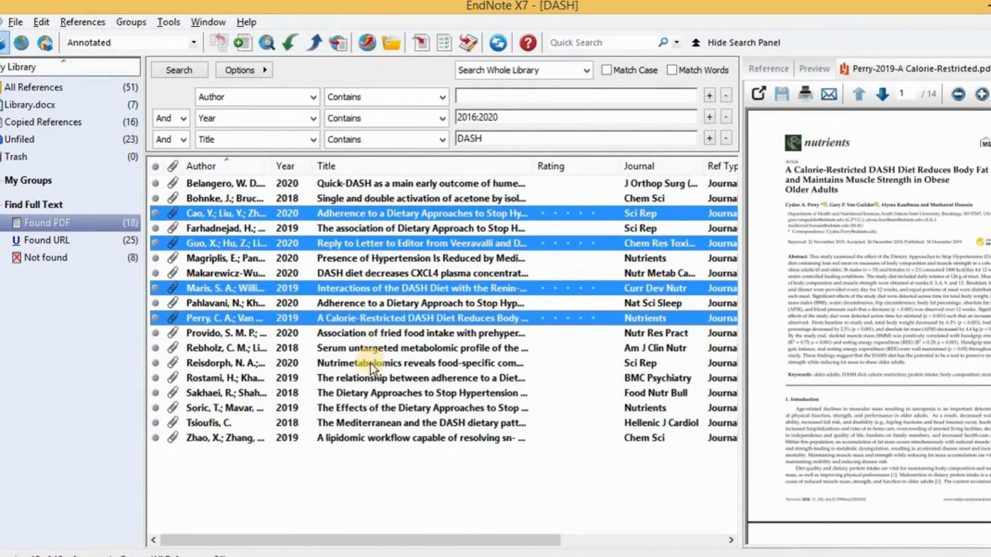
pyautogui.keyDown('ctrl'); pyautogui.click(370, 363); pyautogui.keyUp('ctrl')
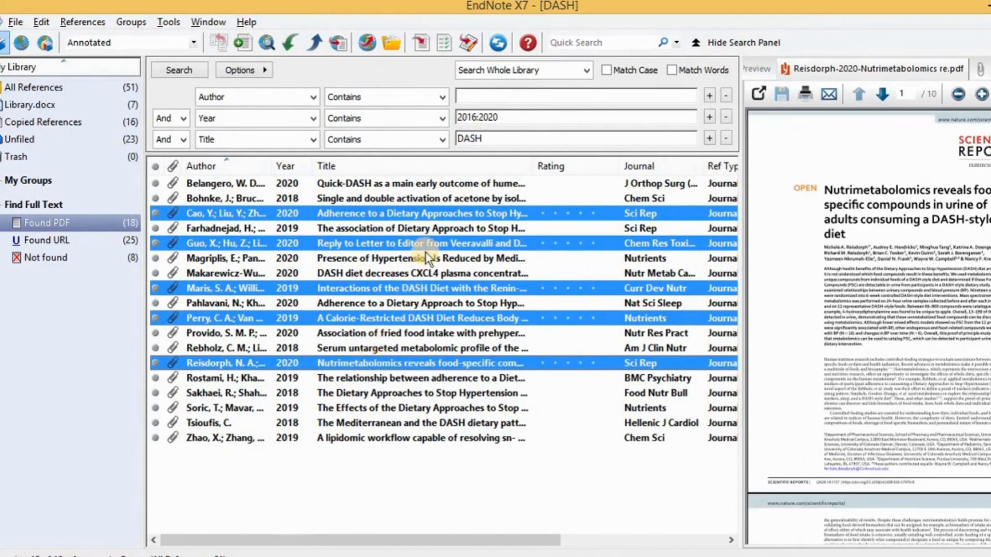
pyautogui.hotkey('alt', '2')
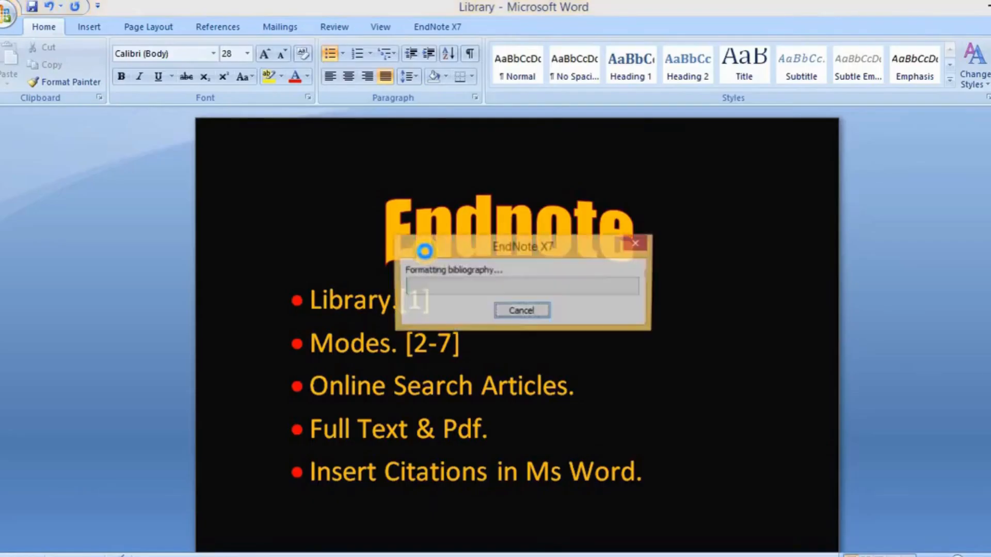
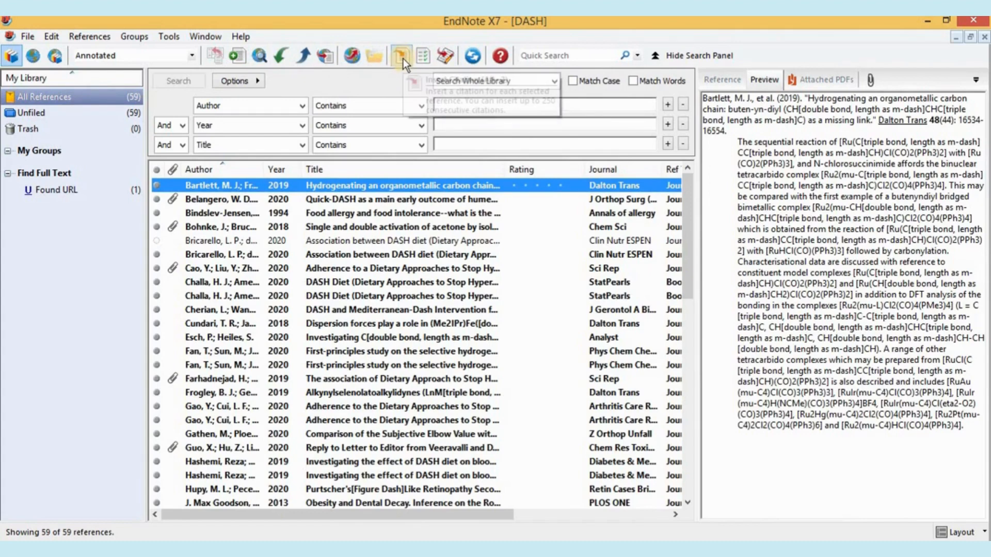
# - Start a new reference in the EndNote library DASH with the reference type Journal Article
pyautogui.click(236, 56)
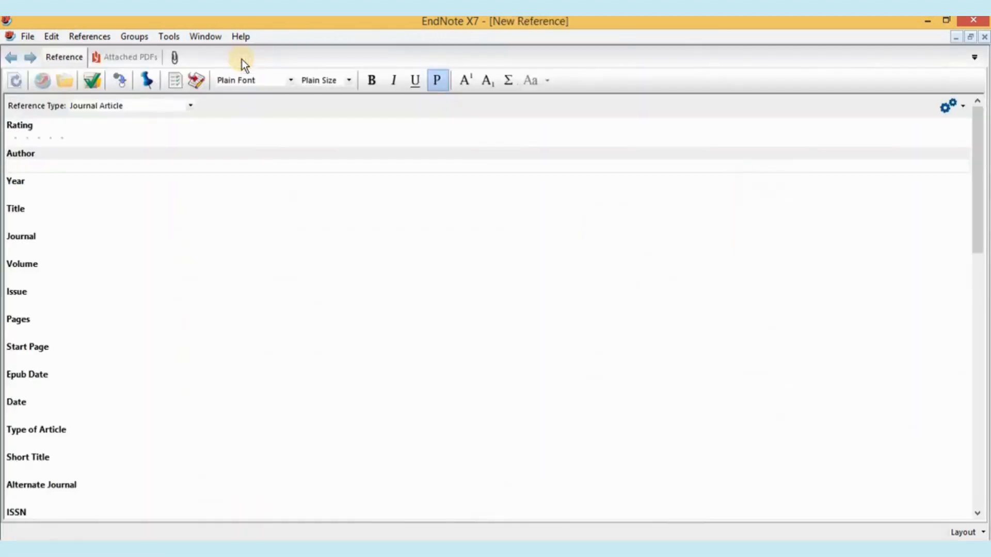
pyautogui.click(985, 37)
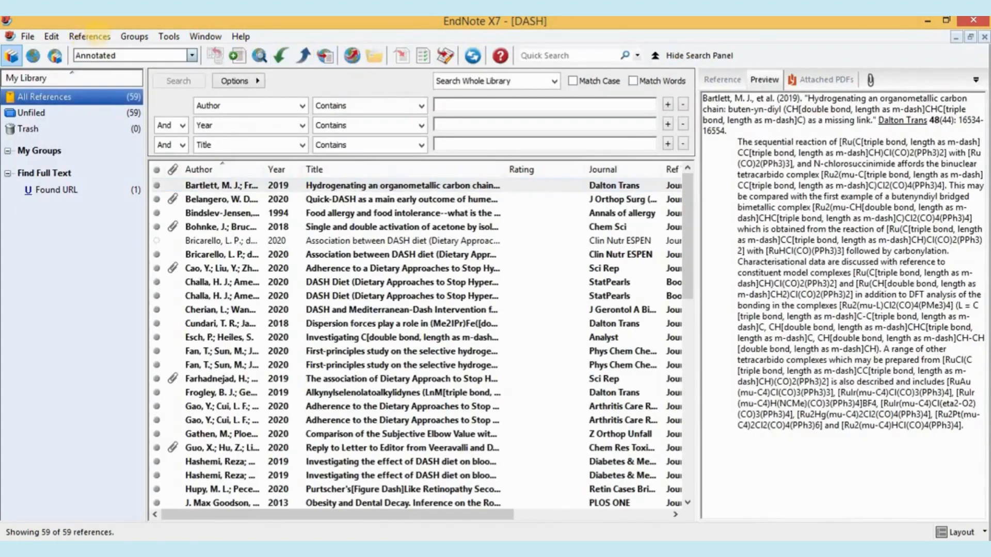
pyautogui.click(98, 35)
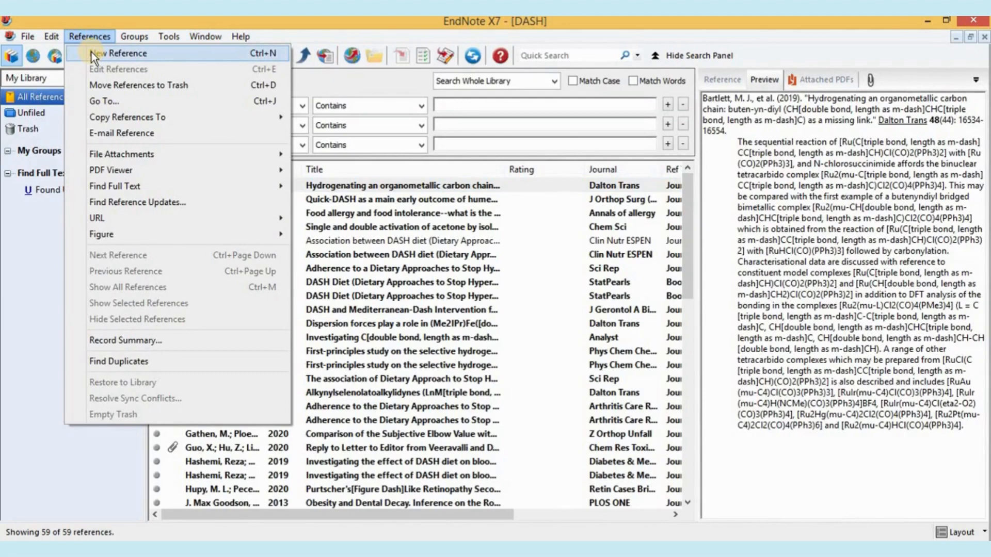
pyautogui.click(119, 53)
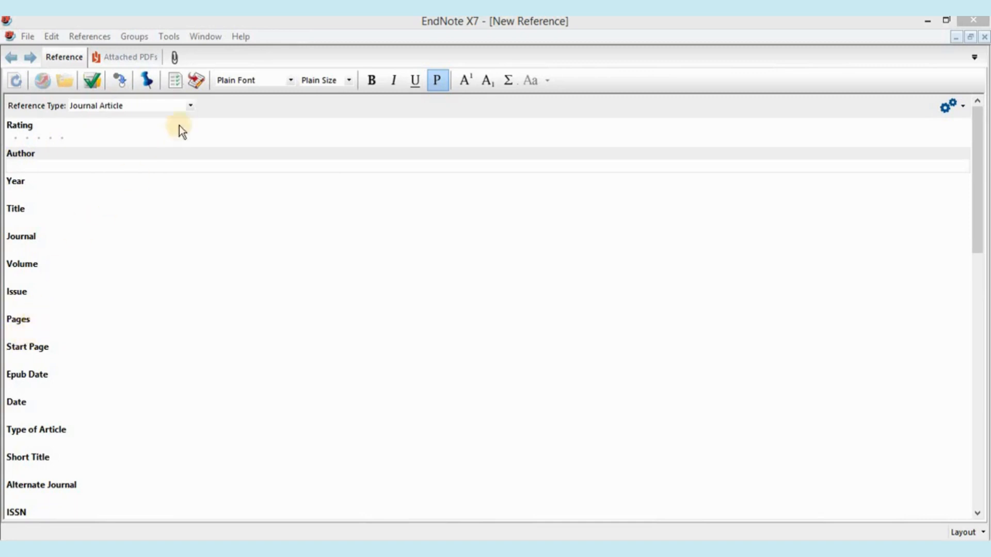
pyautogui.click(191, 105)
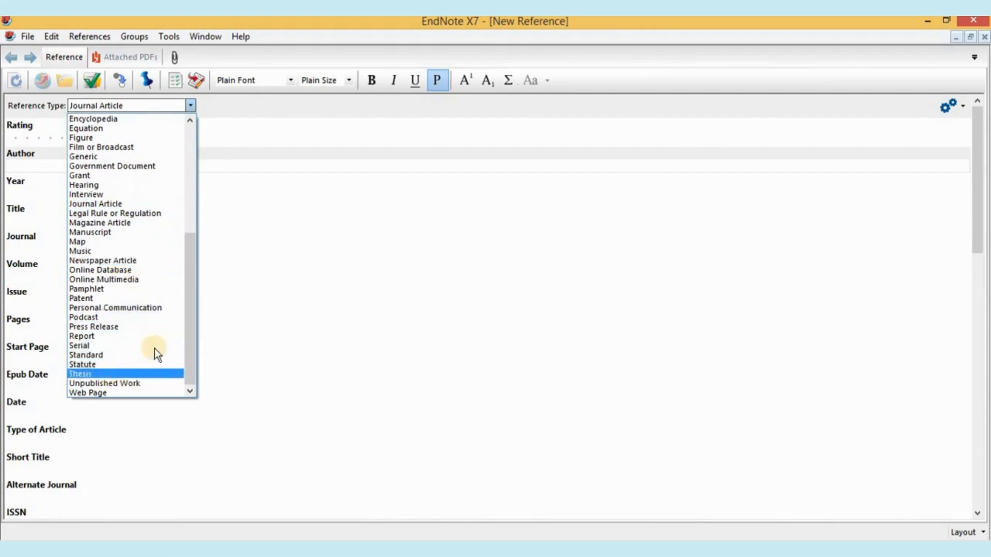
pyautogui.click(211, 117)
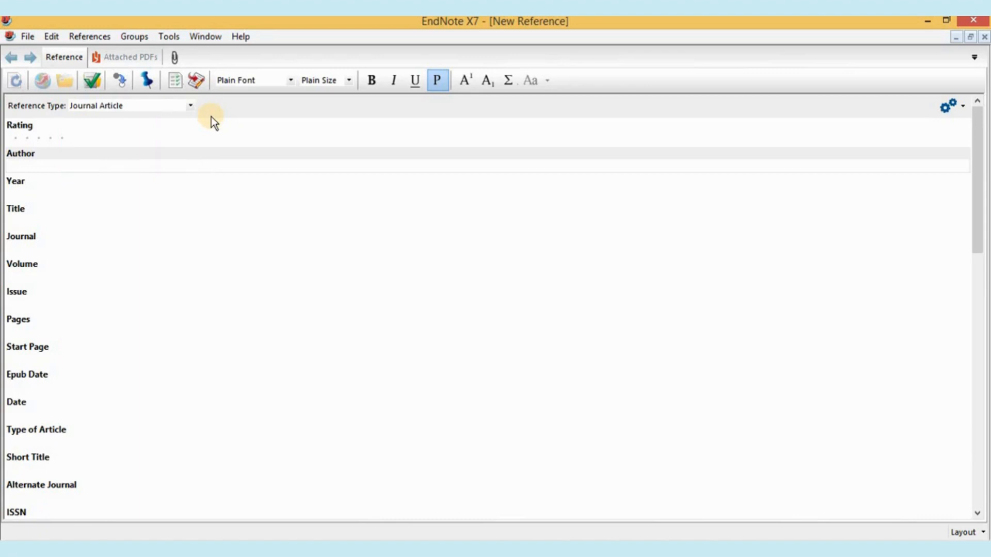
# - Enter the names of the three authors and the year 2013 in the new reference
pyautogui.click(200, 163)
pyautogui.write('J. Max Goodson, Mary Tavares, Xioshan Wan')
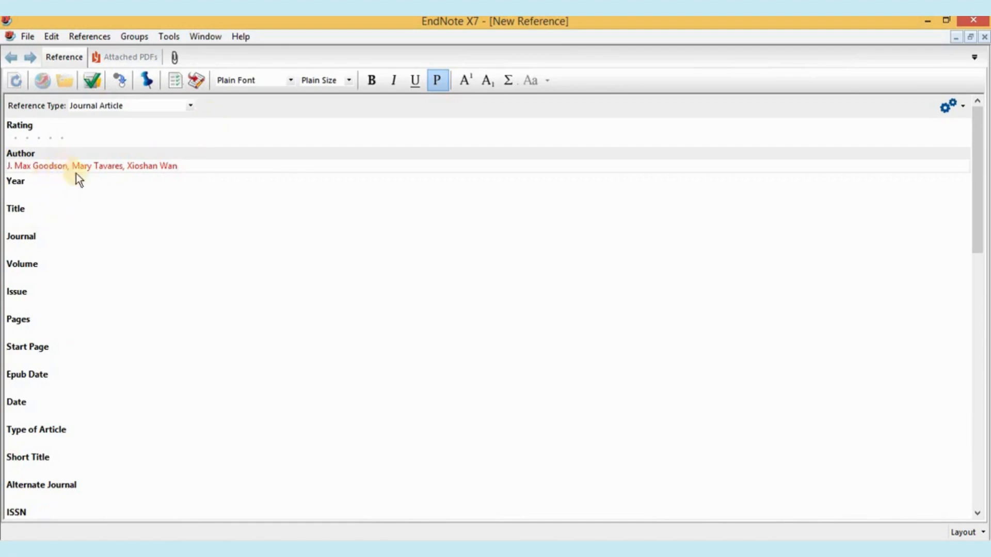
pyautogui.click(34, 197)
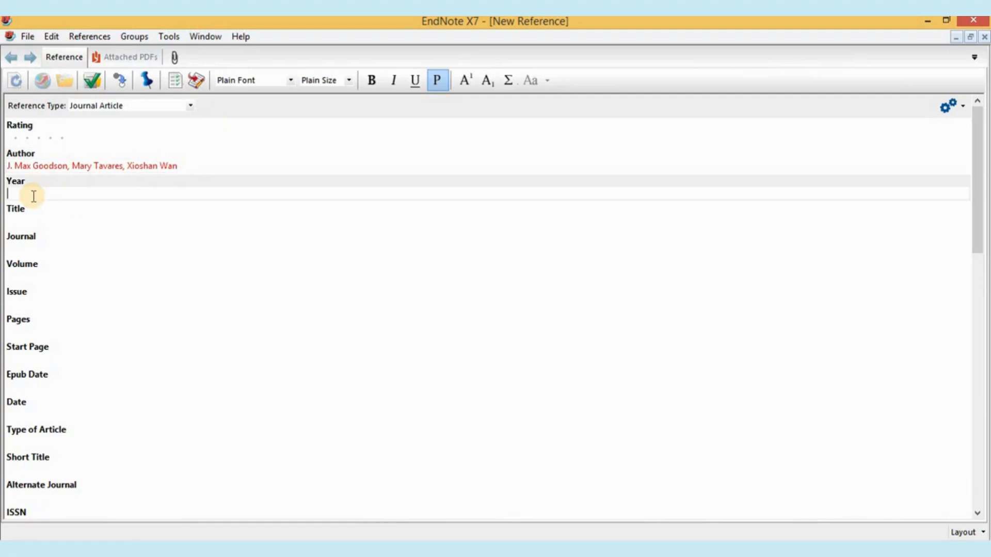
pyautogui.write('2013')
pyautogui.press('Tab')
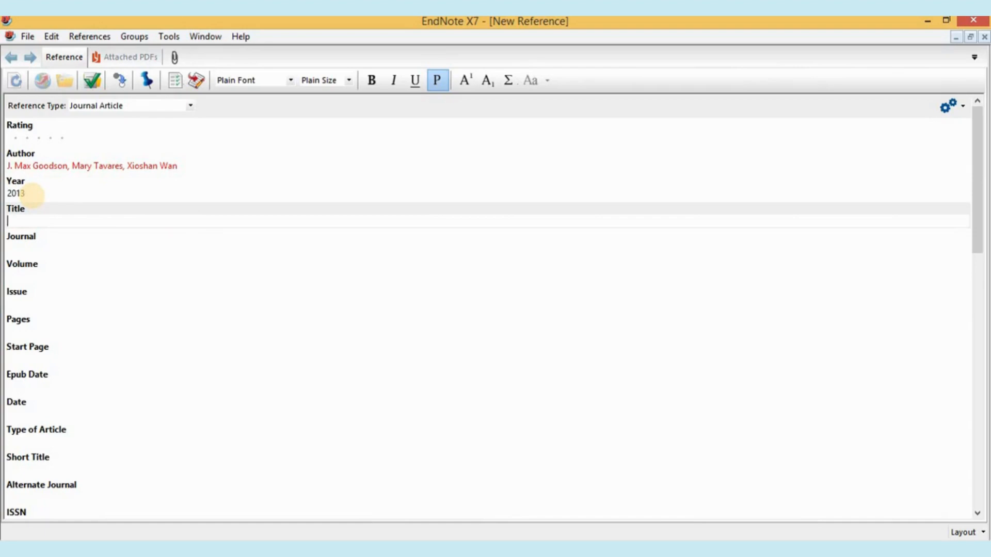
# - Enter the title "Obesity and Dental Decay. Inference on the Role of Dietary Sugar" for the reference
pyautogui.write('Obet')
pyautogui.press('BackSpace')
pyautogui.write('sity and DentalDecay.')
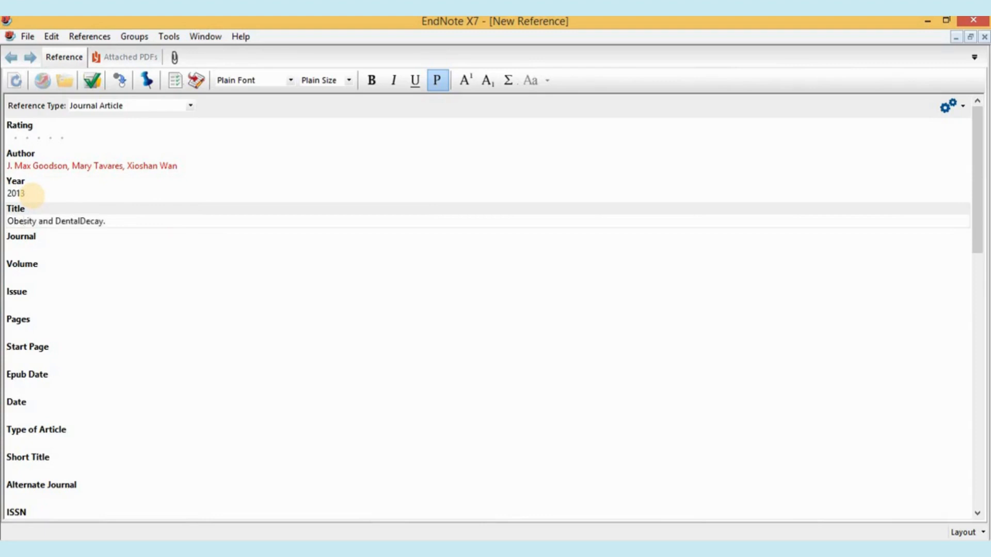
pyautogui.write(' Inference on the Role of ')
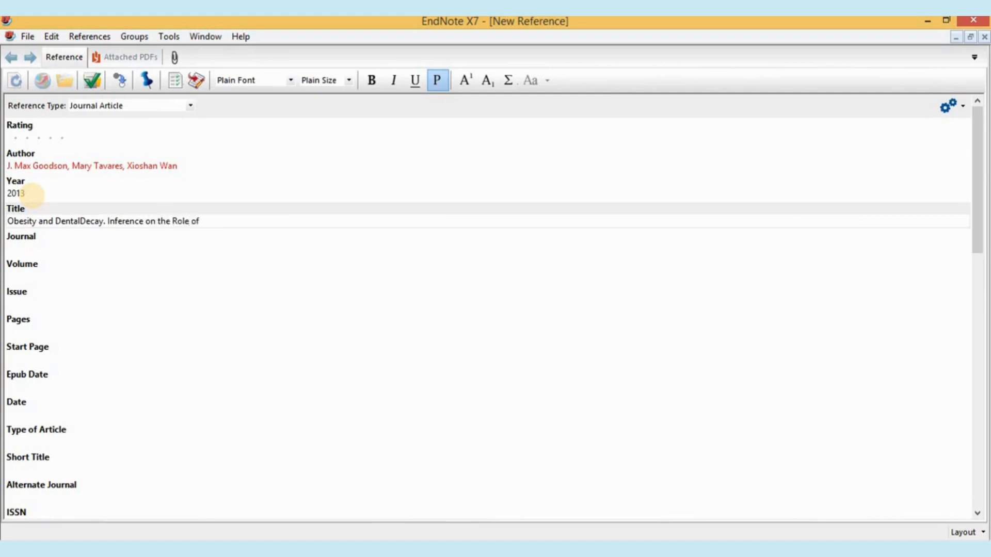
pyautogui.write('Dietary Sugar')
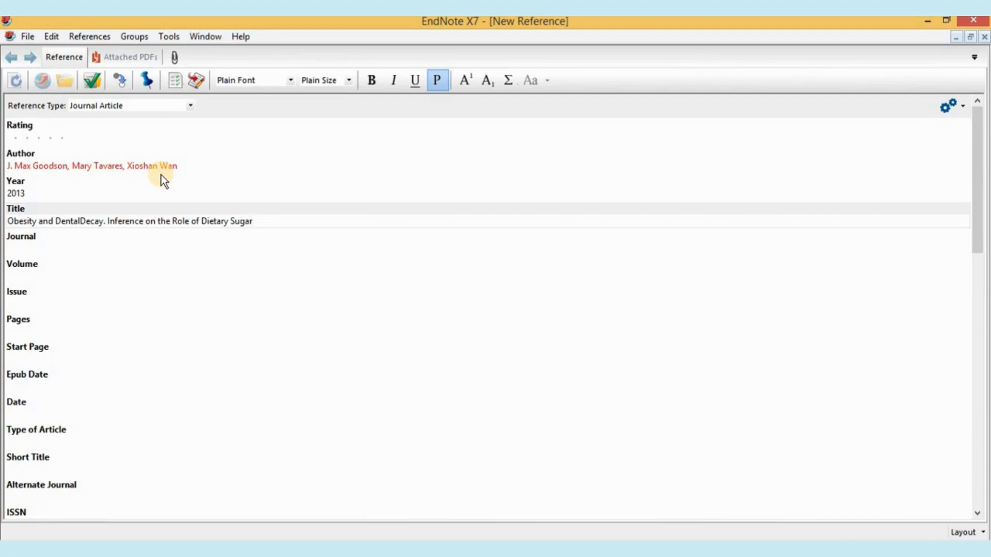
# - Set the reference's journal to PLOSONE and its volume to 8
pyautogui.click(33, 250)
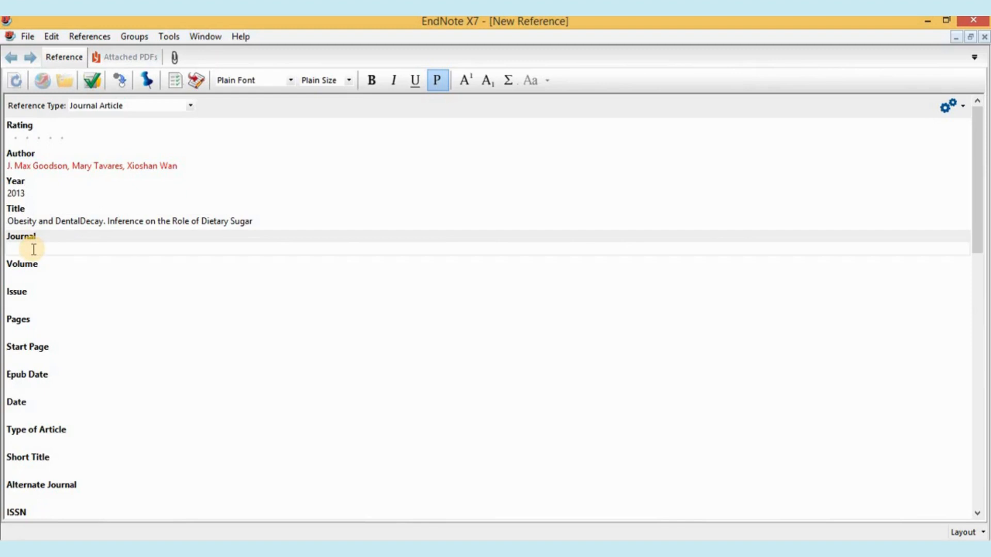
pyautogui.write('PLOSONE')
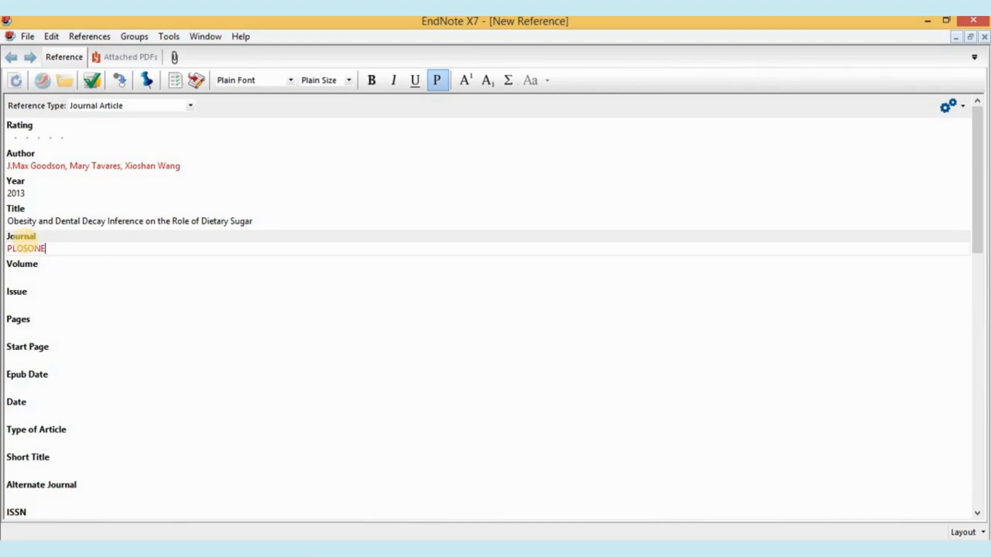
pyautogui.press('Return')
pyautogui.click(23, 281)
pyautogui.write('8')
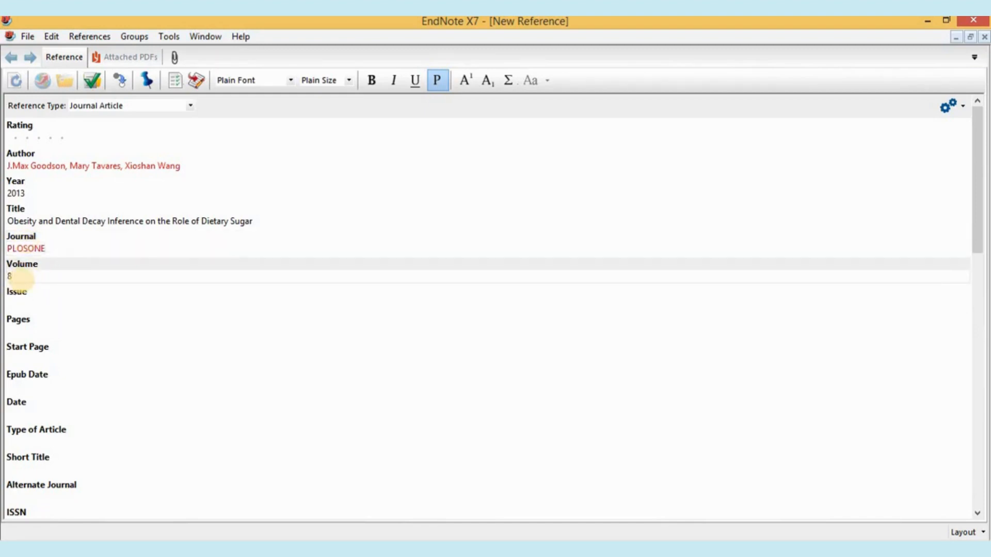
# - Set the issue to 10 and the pages to 8, and close the reference with its changes saved
pyautogui.press('Tab')
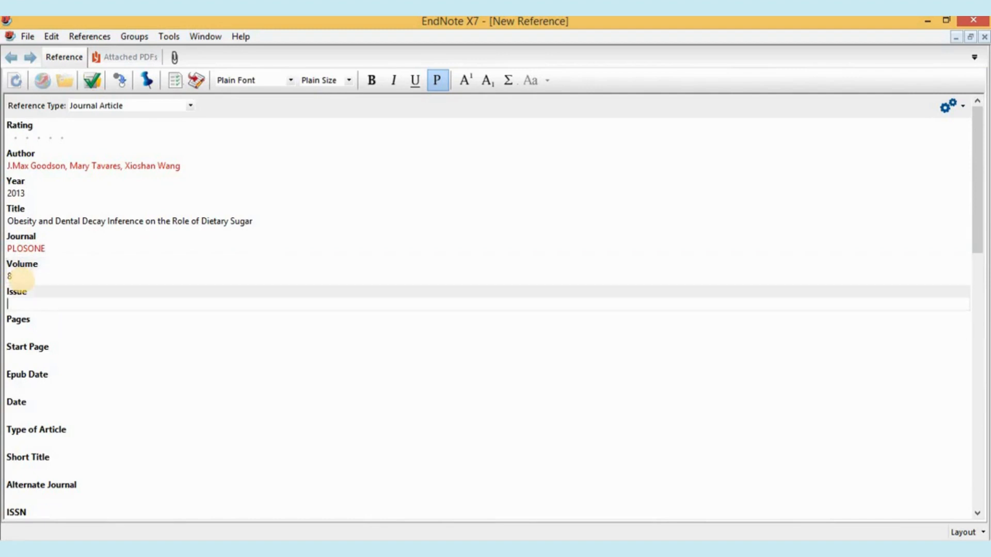
pyautogui.write('10')
pyautogui.press('Tab')
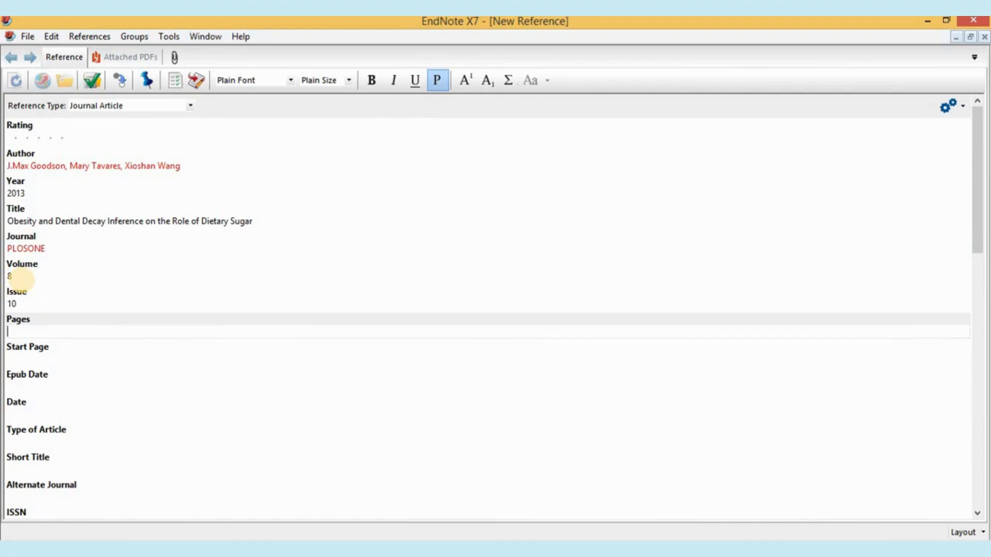
pyautogui.write('8')
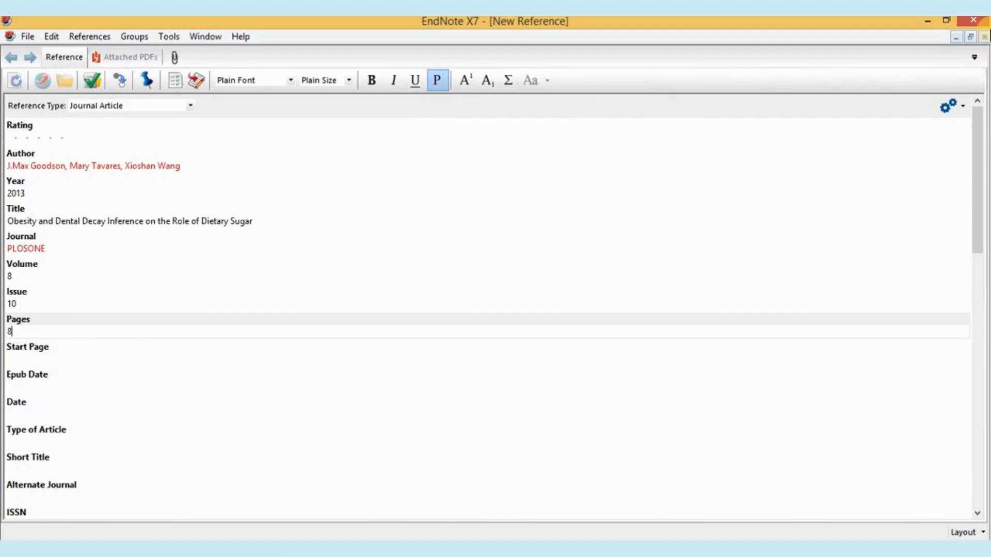
pyautogui.click(985, 37)
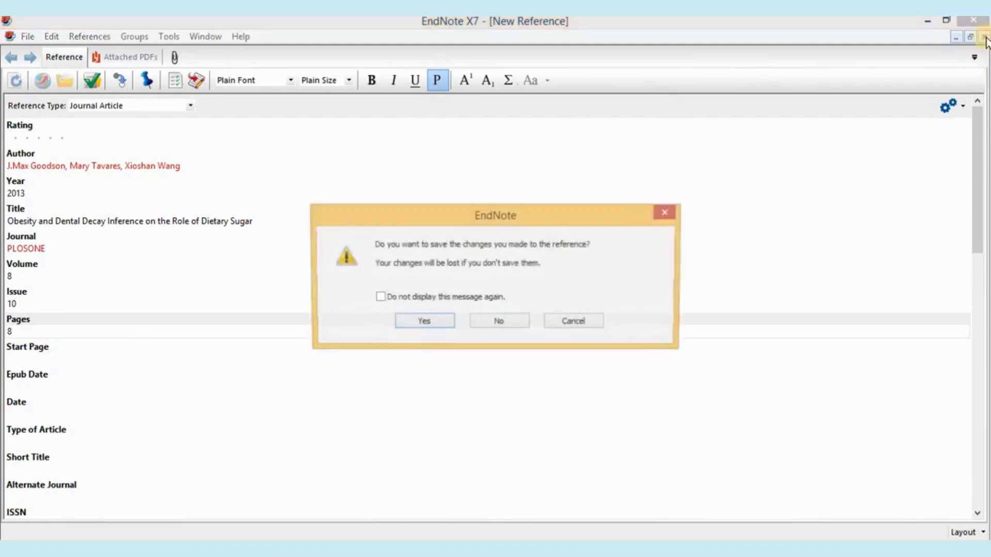
pyautogui.click(437, 324)
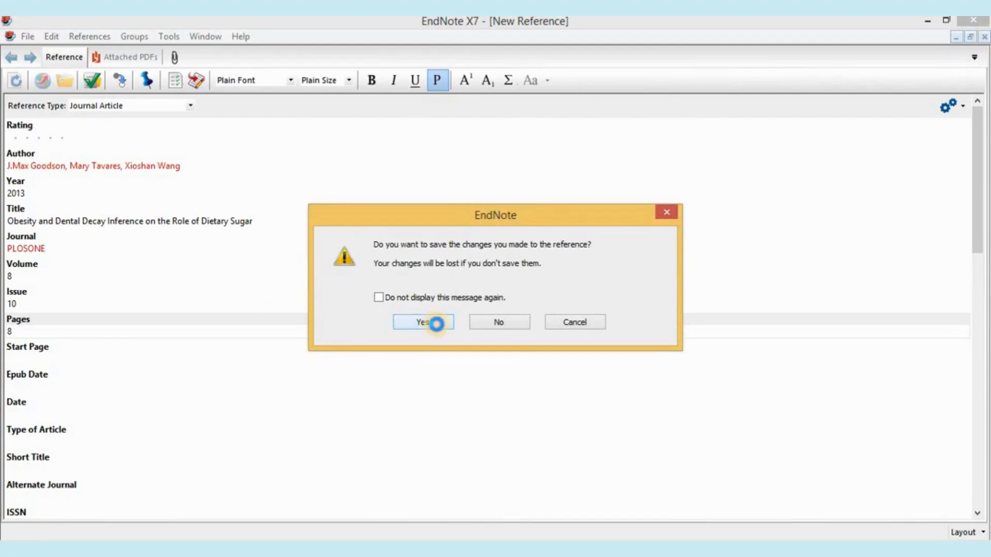